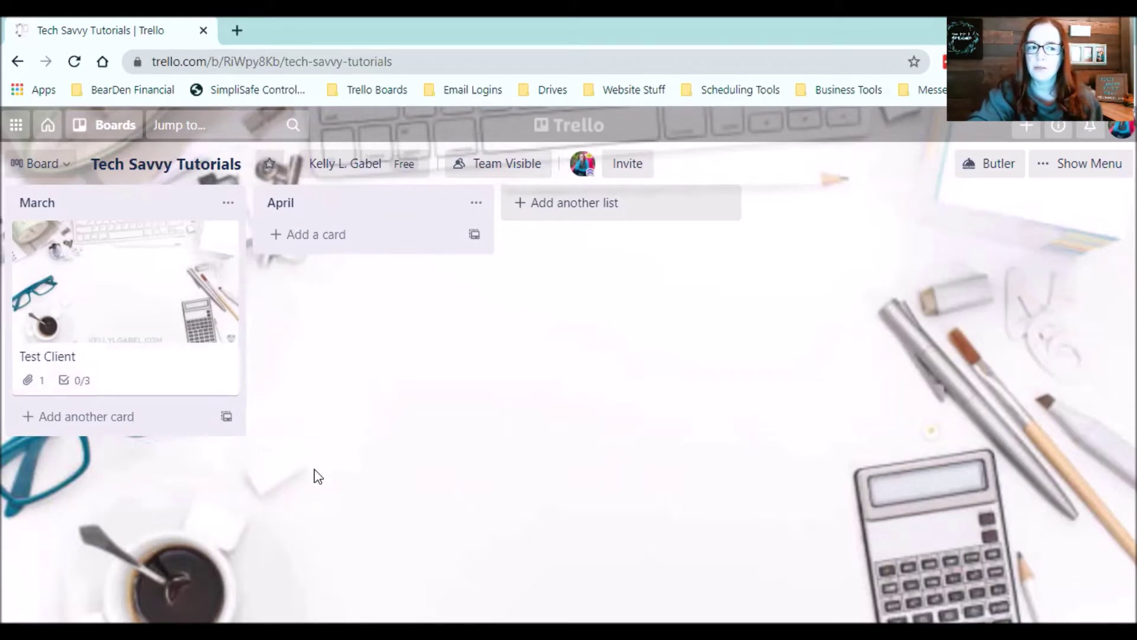
Review the Test Client card's attachments and checklist, and close the card.
{"action": "left_click", "coordinate": [138, 341]}
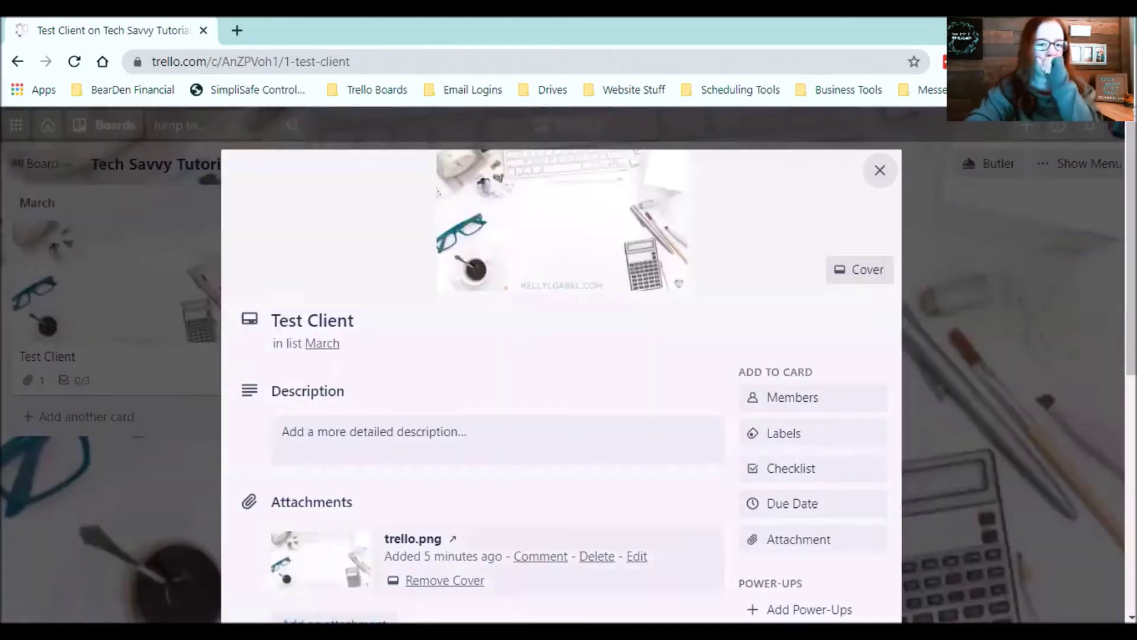
{"action": "scroll", "coordinate": [415, 320], "scroll_direction": "down", "scroll_amount": 3}
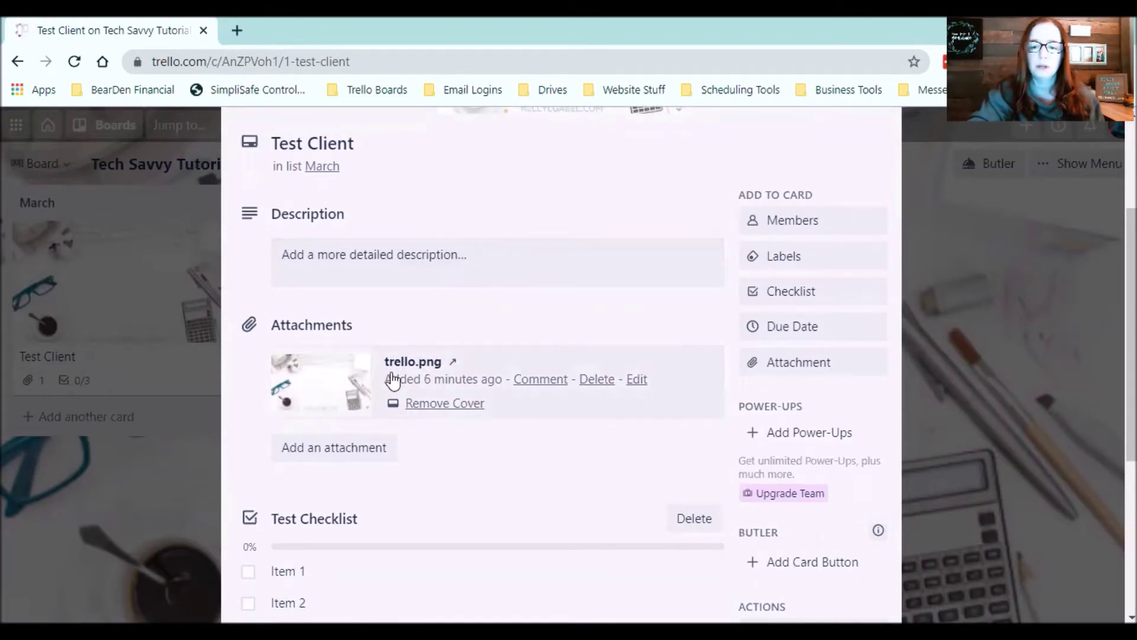
{"action": "scroll", "coordinate": [392, 380], "scroll_direction": "down", "scroll_amount": 3}
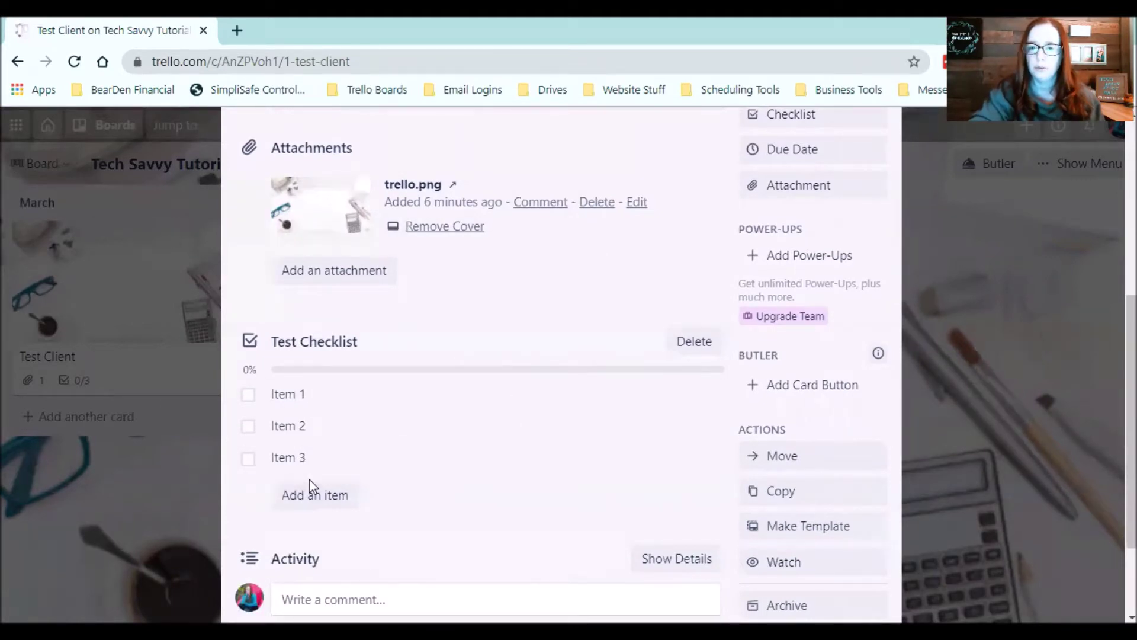
{"action": "left_click", "coordinate": [1028, 321]}
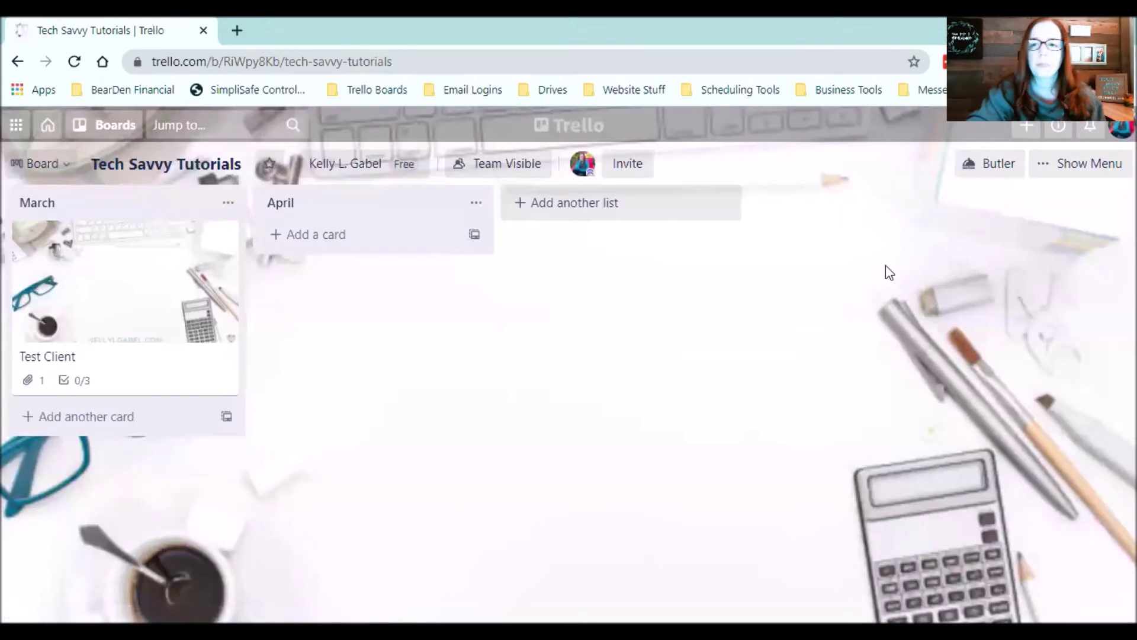
Open Butler's Board Button automations for the Tech Savvy Tutorials board.
{"action": "left_click", "coordinate": [988, 172]}
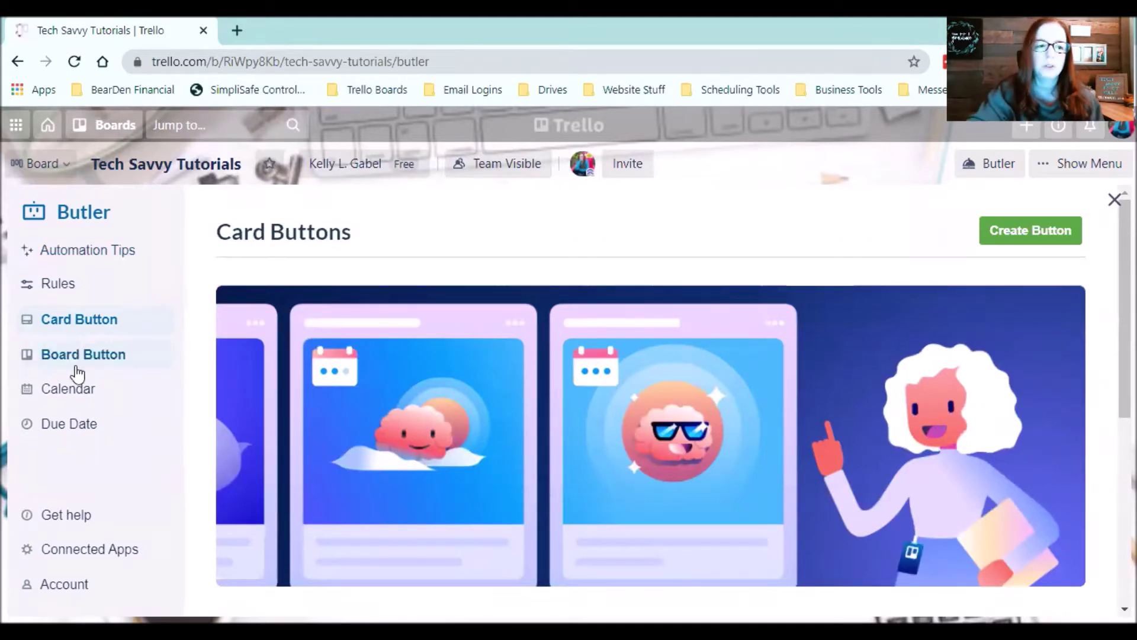
{"action": "left_click", "coordinate": [78, 367]}
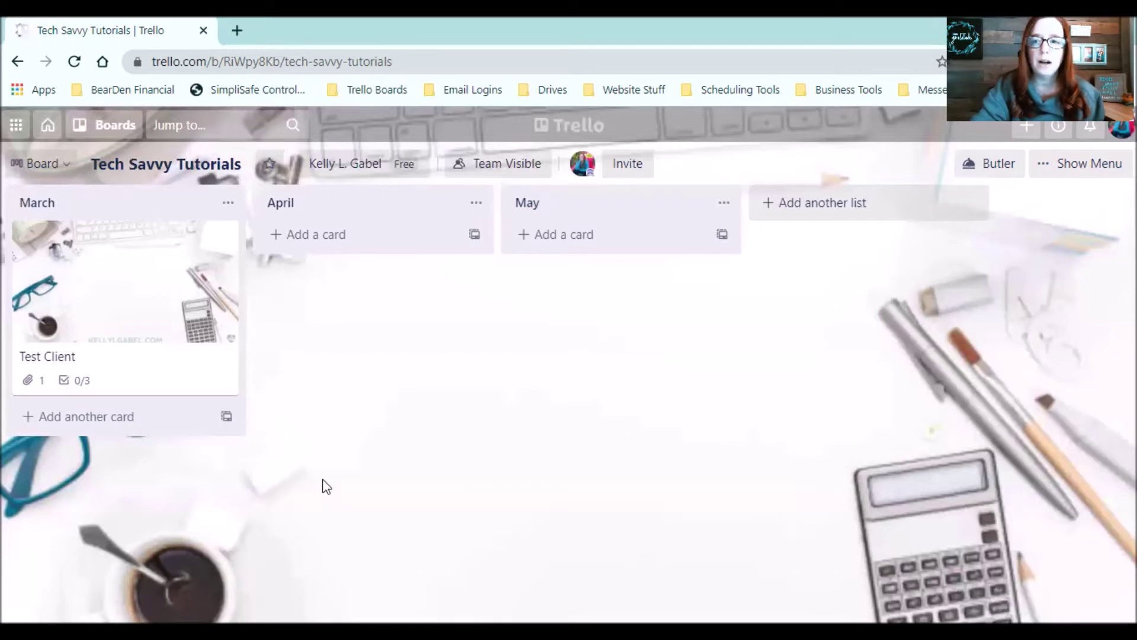
Add the green "Client Card" label to the Test Client card in the March list.
{"action": "left_click", "coordinate": [176, 290]}
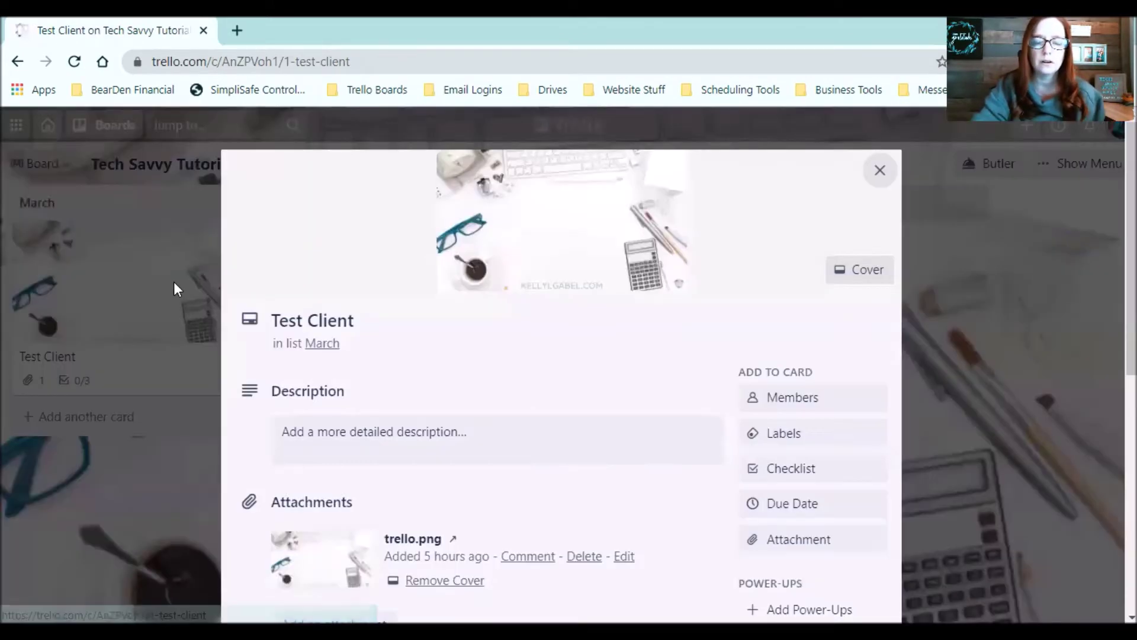
{"action": "left_click", "coordinate": [816, 439]}
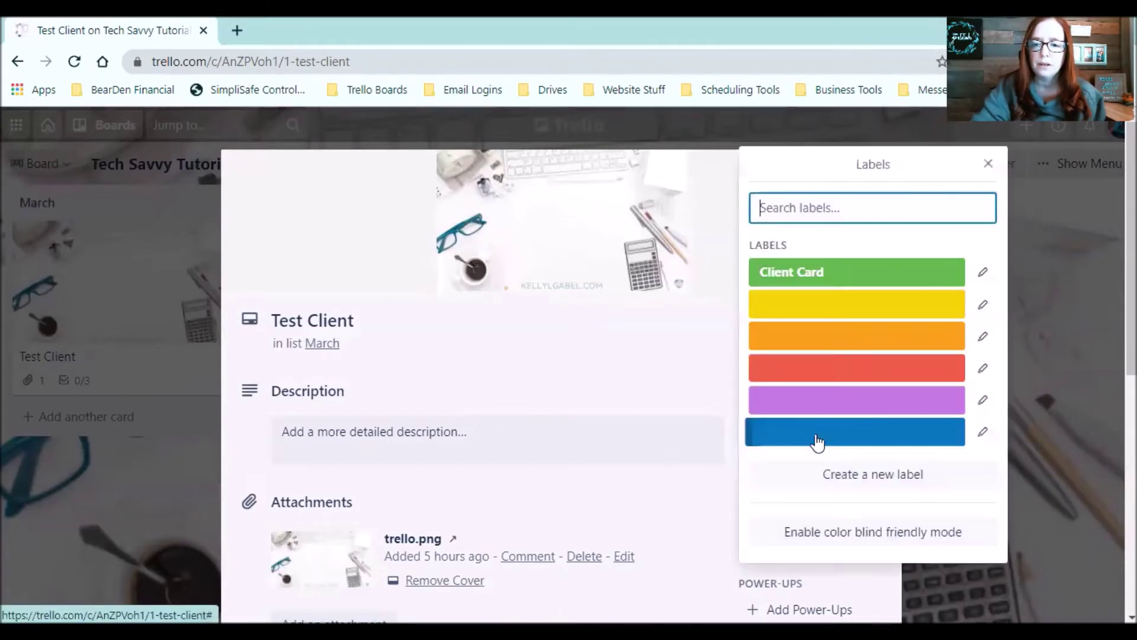
{"action": "left_click", "coordinate": [780, 276]}
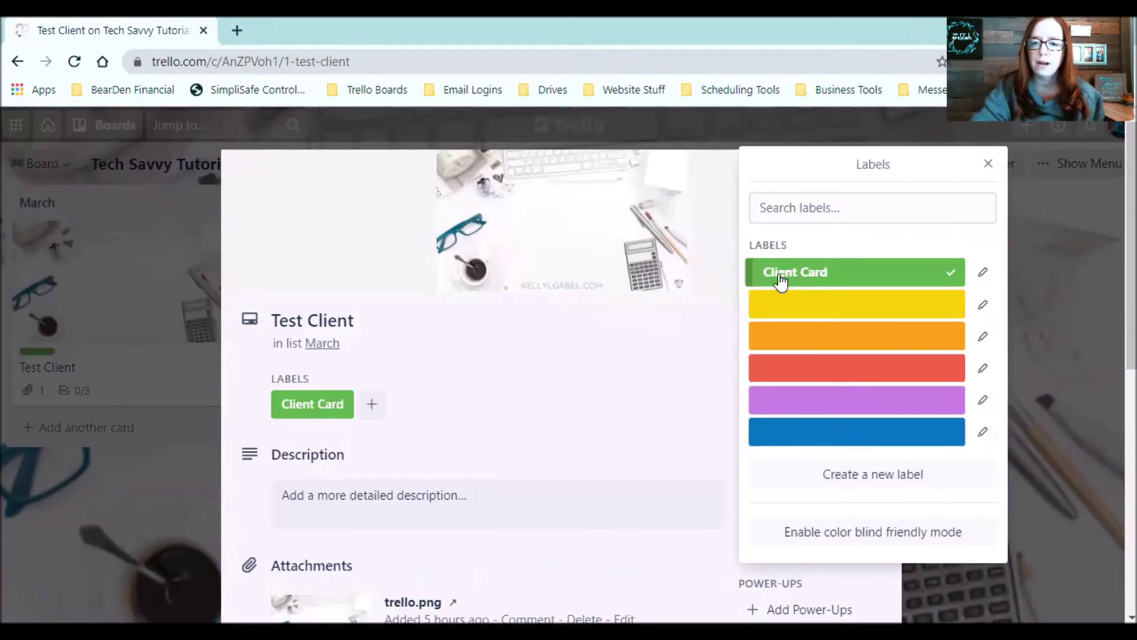
{"action": "left_click", "coordinate": [511, 325]}
{"action": "left_click", "coordinate": [444, 354]}
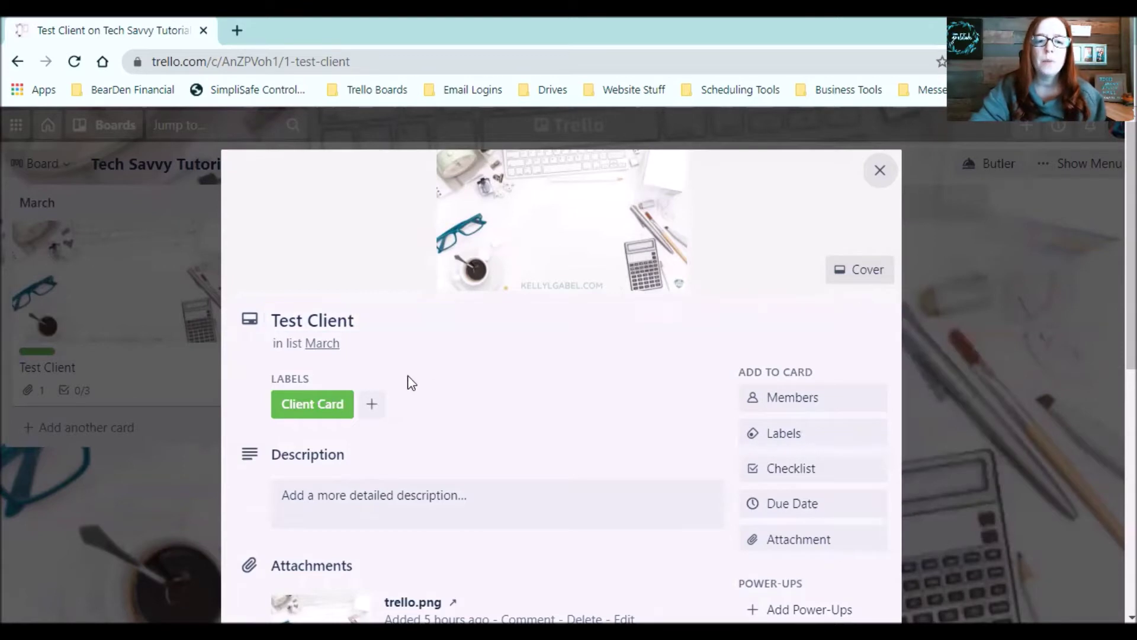
Set the Test Client card's due date to 3/3/2021 and save it.
{"action": "left_click", "coordinate": [788, 504]}
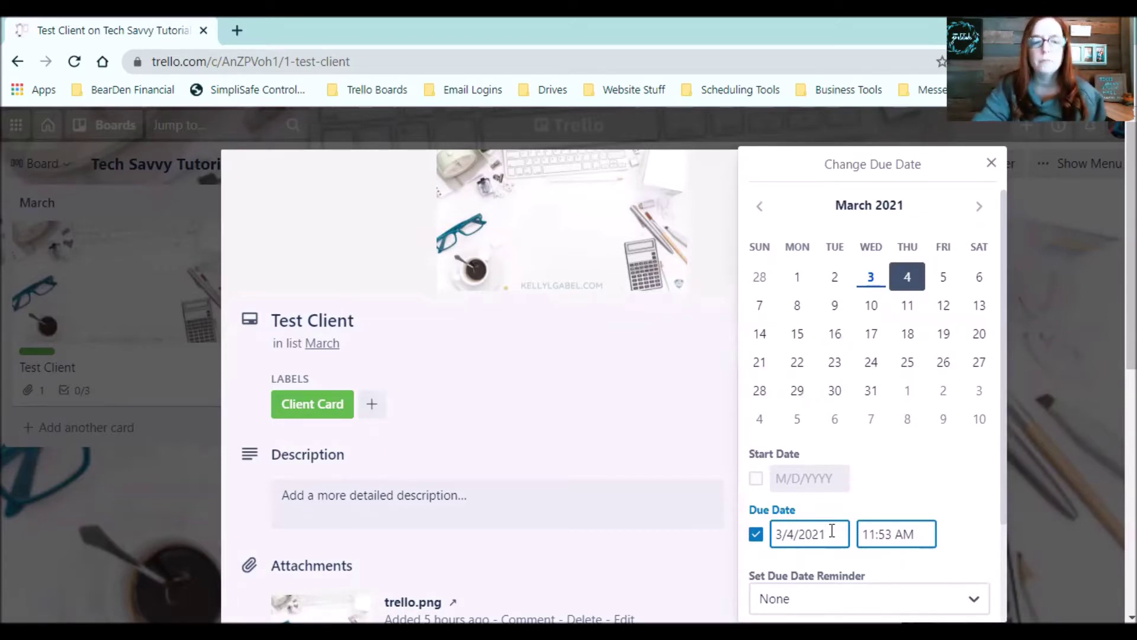
{"action": "double_click", "coordinate": [796, 529]}
{"action": "type", "text": "3"}
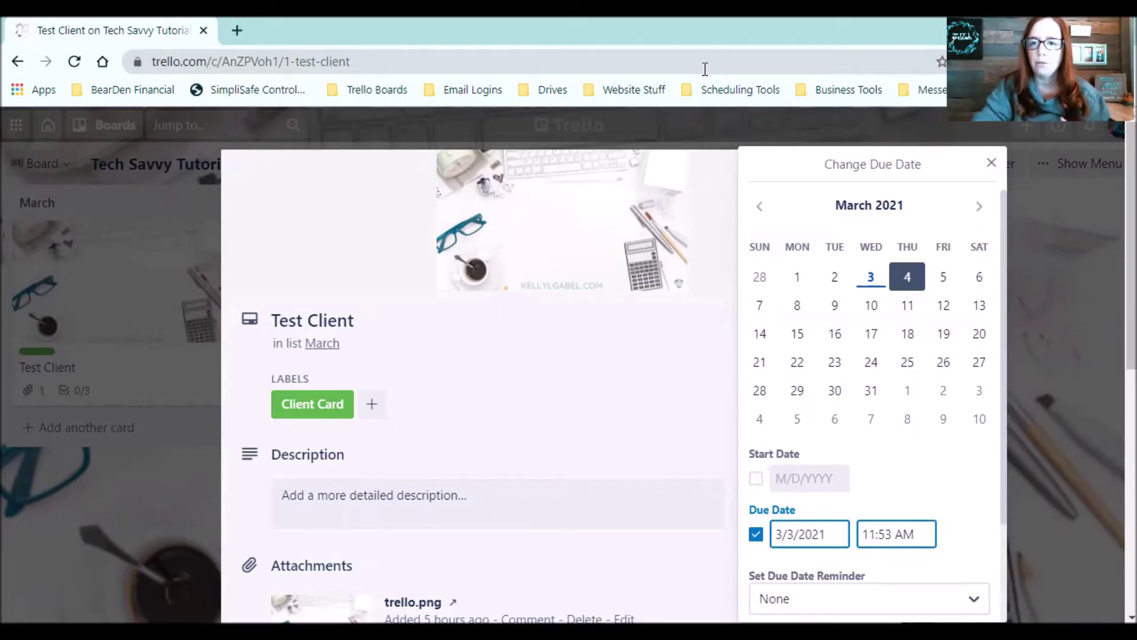
{"action": "key", "text": "Return"}
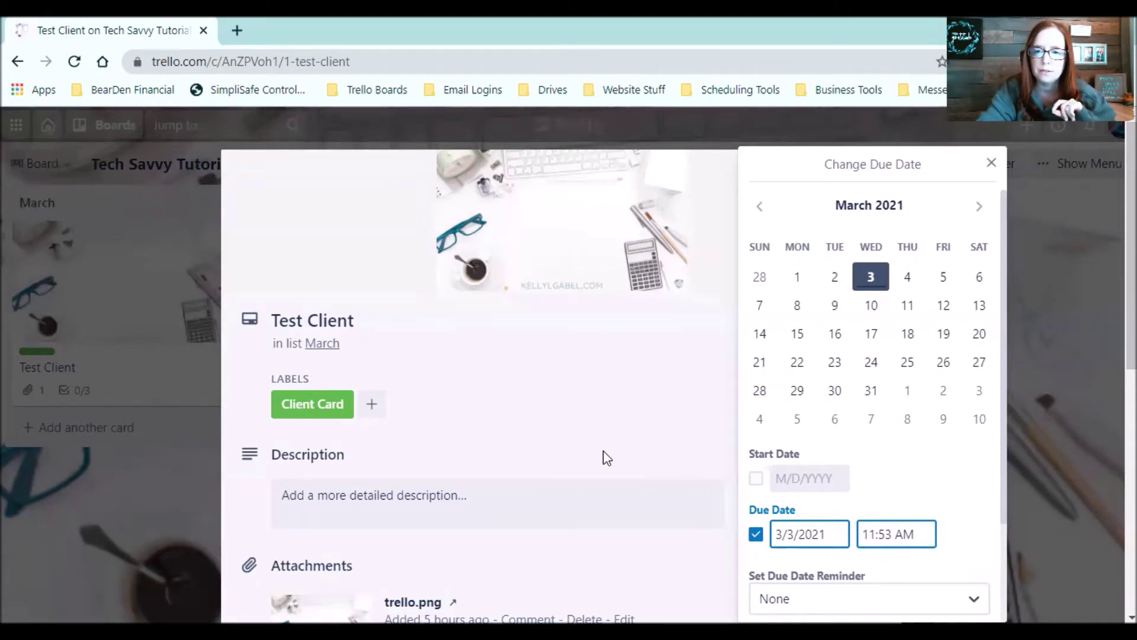
{"action": "key", "text": "Escape"}
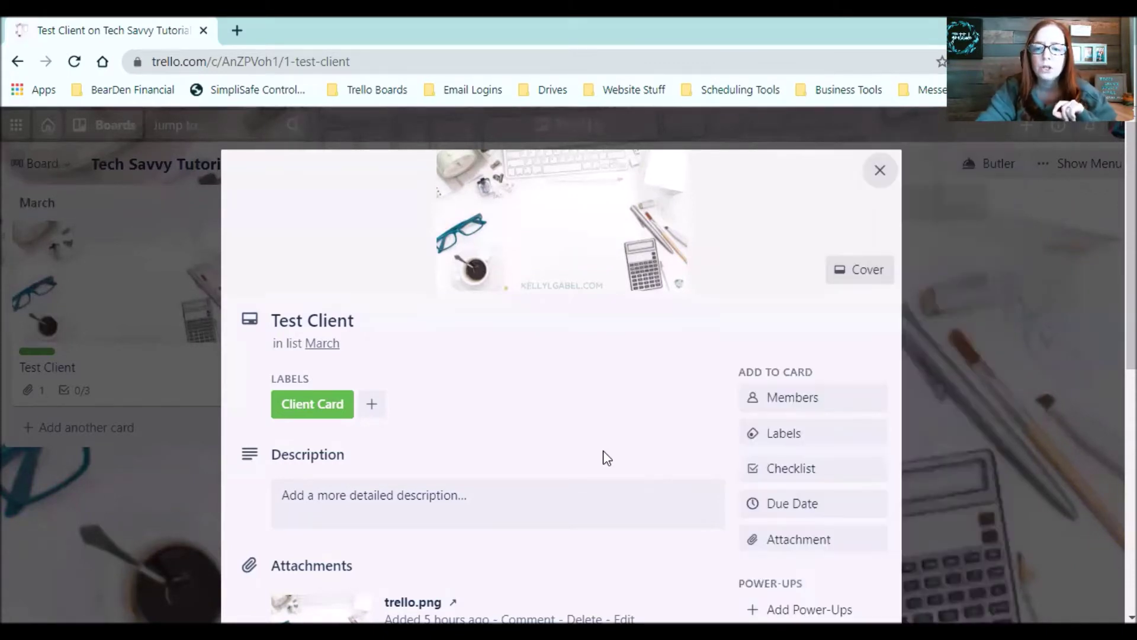
{"action": "left_click", "coordinate": [779, 503]}
{"action": "scroll", "coordinate": [892, 519], "scroll_direction": "down", "scroll_amount": 3}
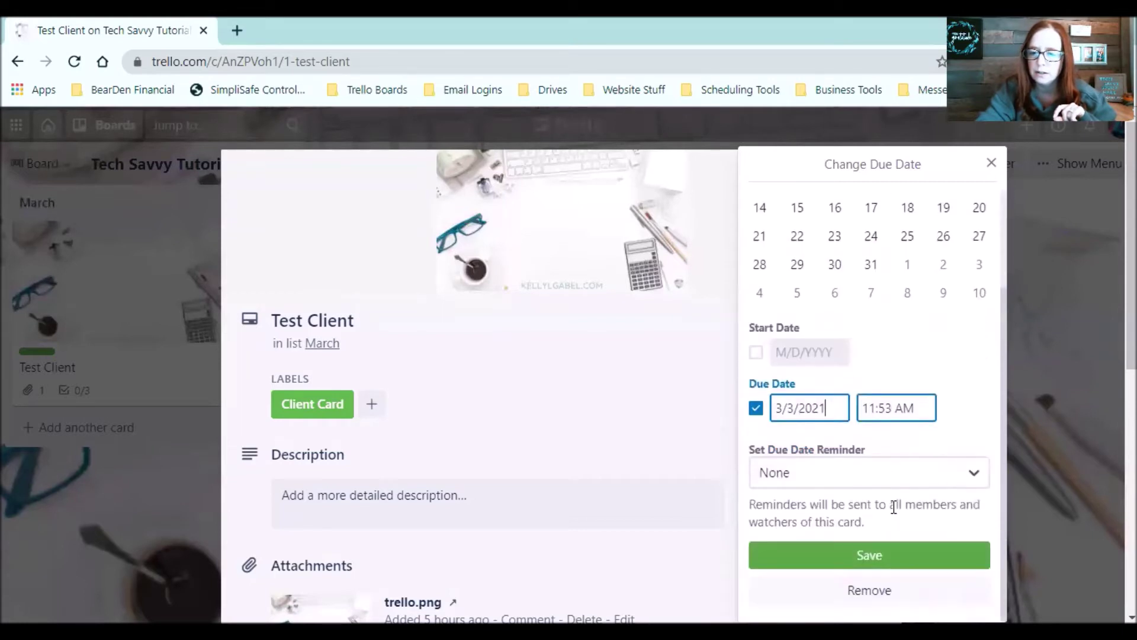
{"action": "left_click", "coordinate": [868, 557]}
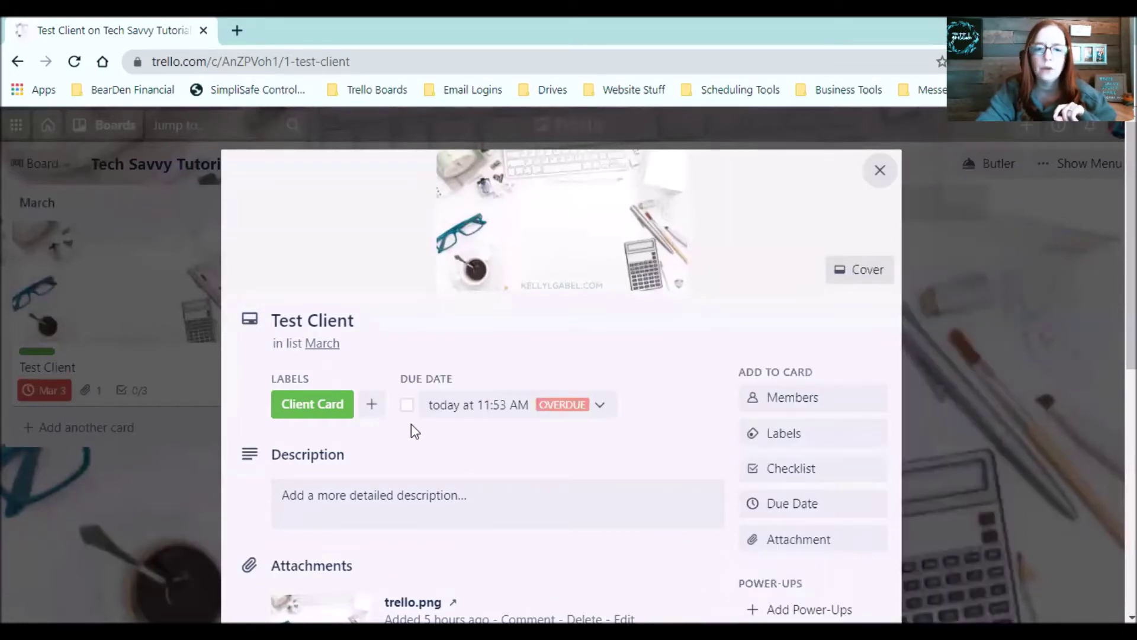
Set the Test Client card's due date to 3/31/2021, save it and close the card.
{"action": "left_click", "coordinate": [457, 407]}
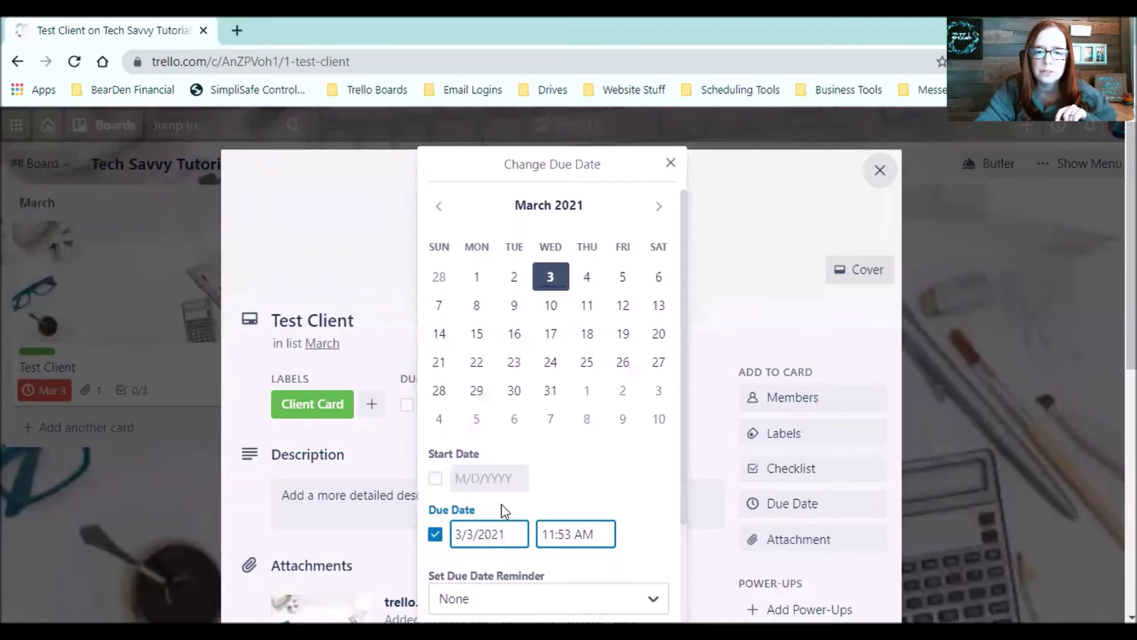
{"action": "double_click", "coordinate": [470, 534]}
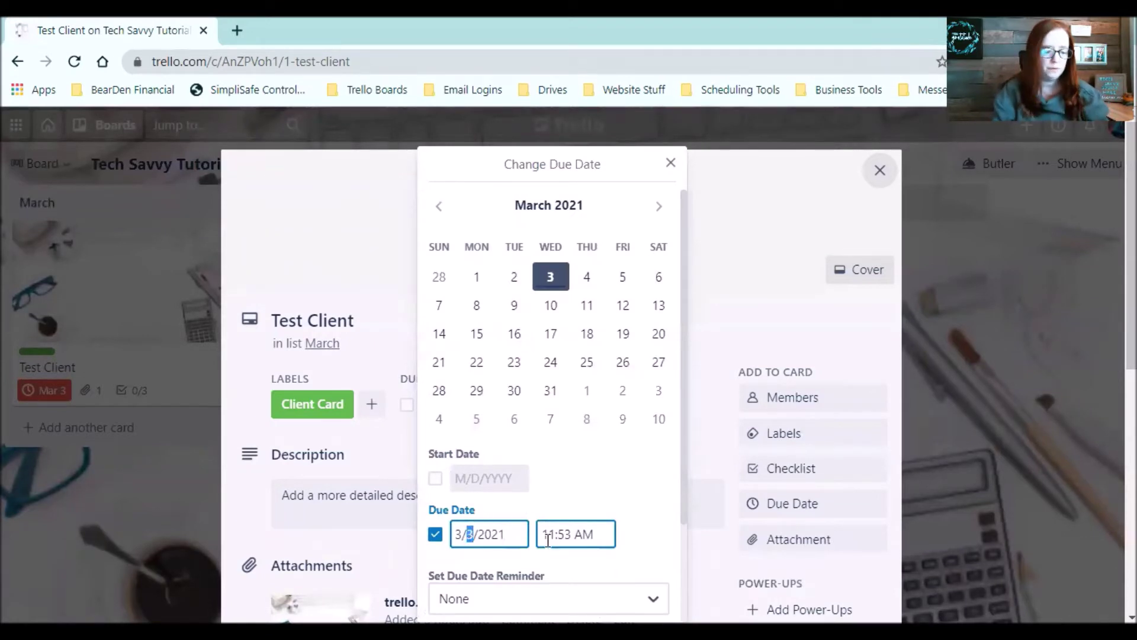
{"action": "type", "text": "31"}
{"action": "scroll", "coordinate": [558, 488], "scroll_direction": "down", "scroll_amount": 2}
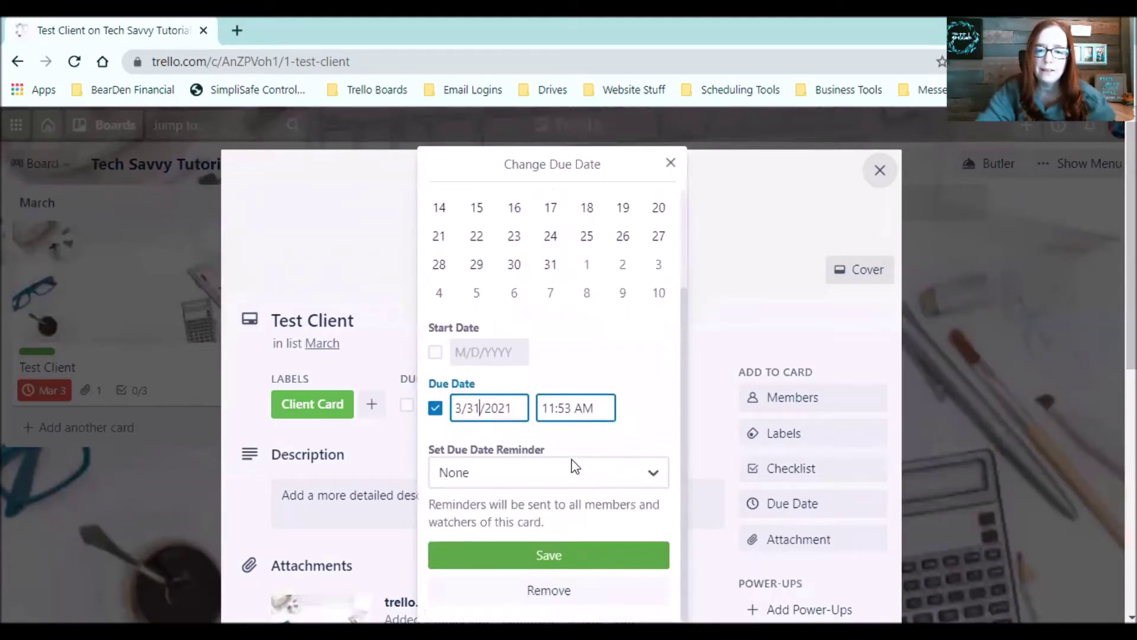
{"action": "left_click", "coordinate": [569, 555]}
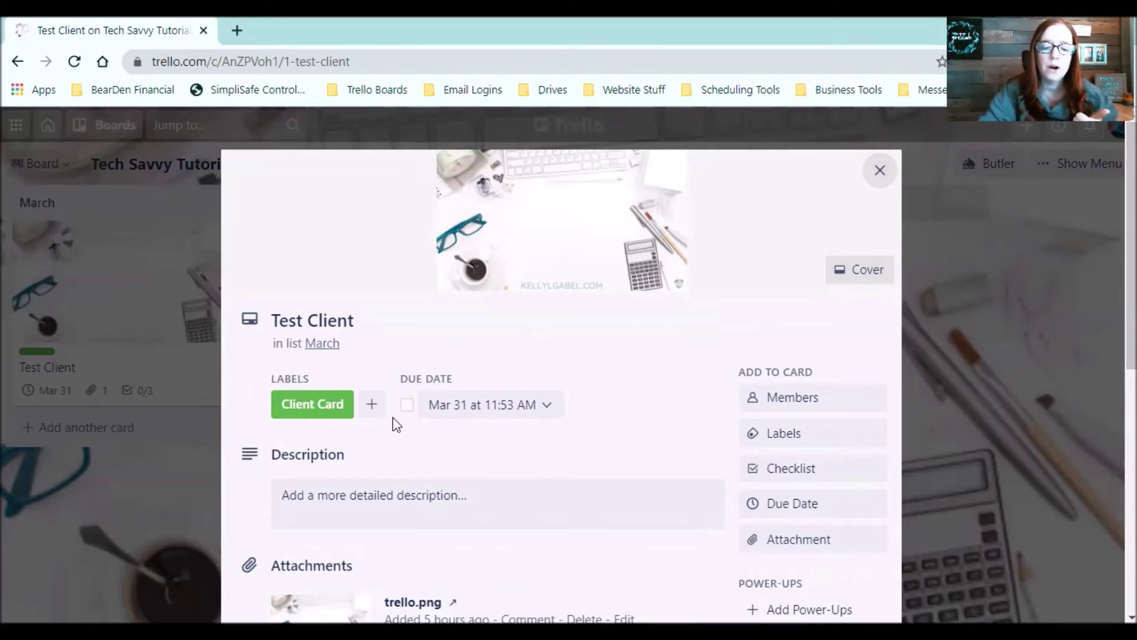
{"action": "left_click", "coordinate": [986, 427]}
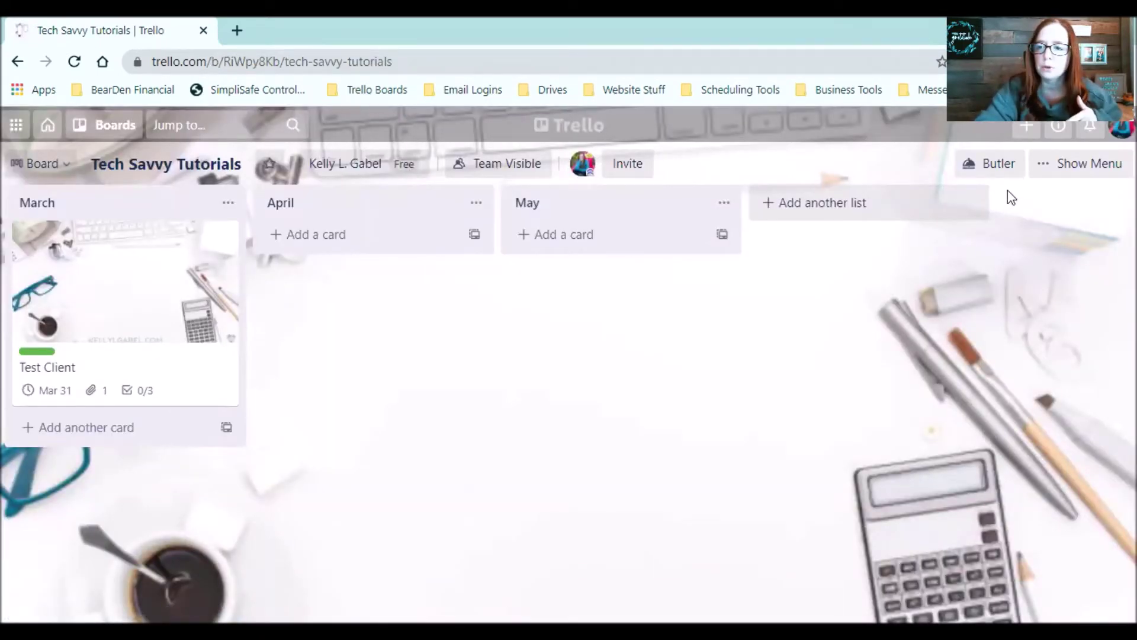
Start a new Due Date command in Butler and bring up its available triggers.
{"action": "left_click", "coordinate": [985, 176]}
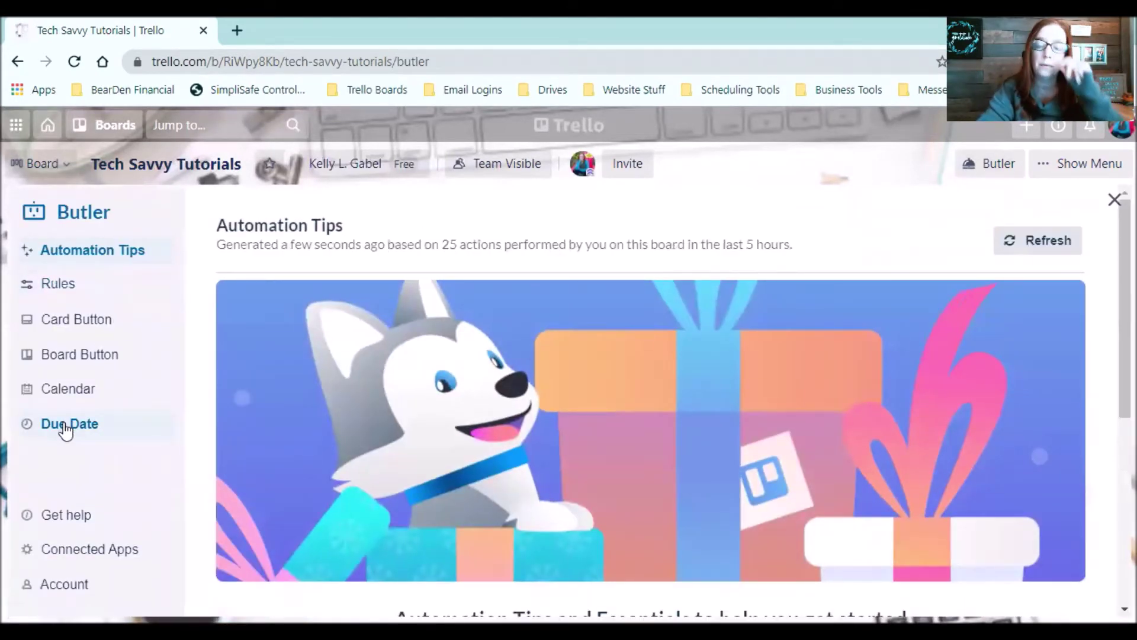
{"action": "left_click", "coordinate": [66, 430]}
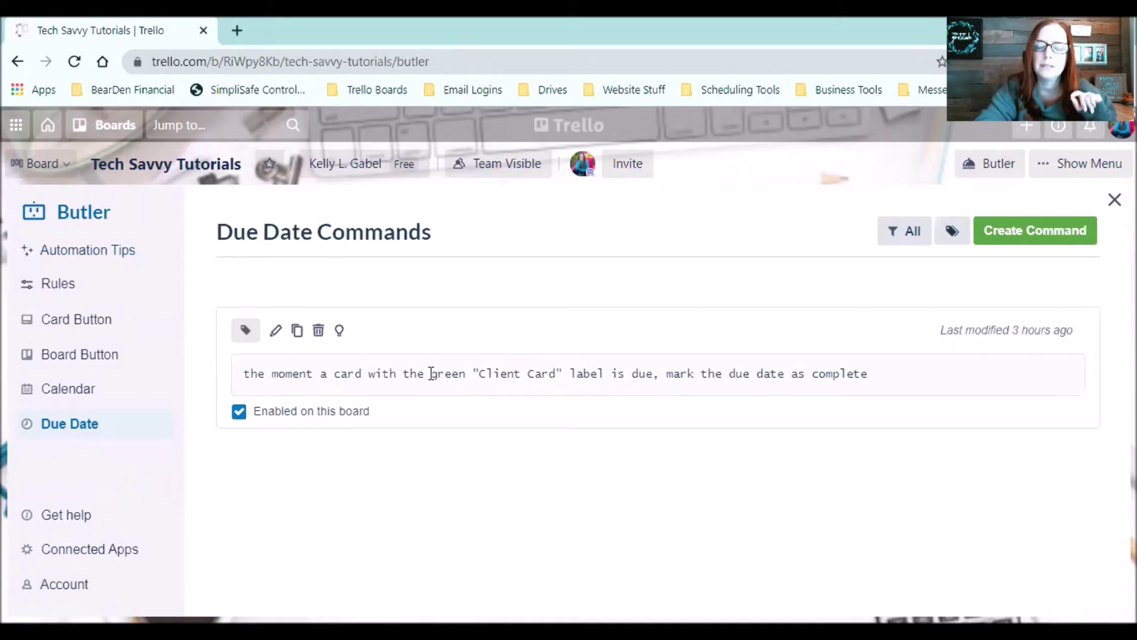
{"action": "left_click", "coordinate": [1015, 239]}
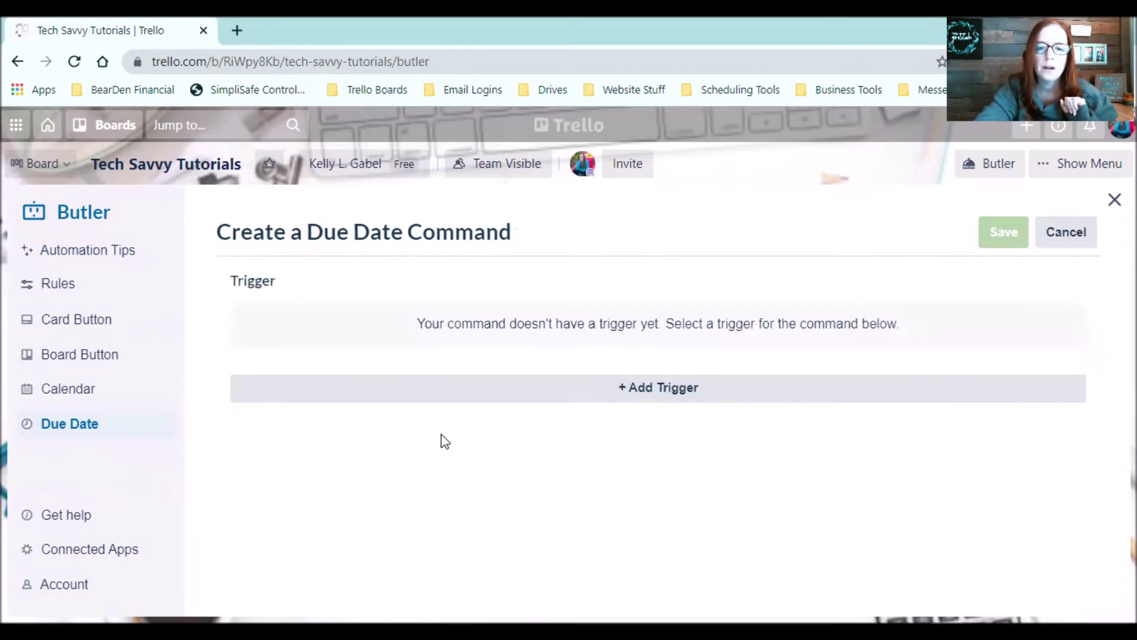
{"action": "left_click", "coordinate": [692, 394]}
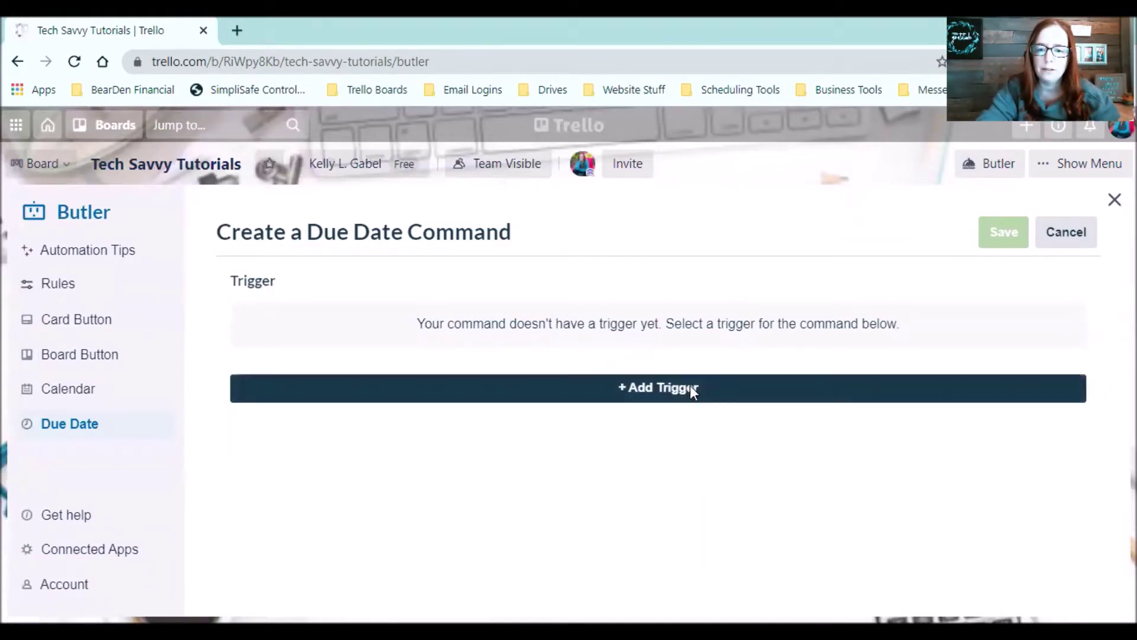
{"action": "scroll", "coordinate": [565, 358], "scroll_direction": "down", "scroll_amount": 1}
{"action": "scroll", "coordinate": [565, 363], "scroll_direction": "down", "scroll_amount": 2}
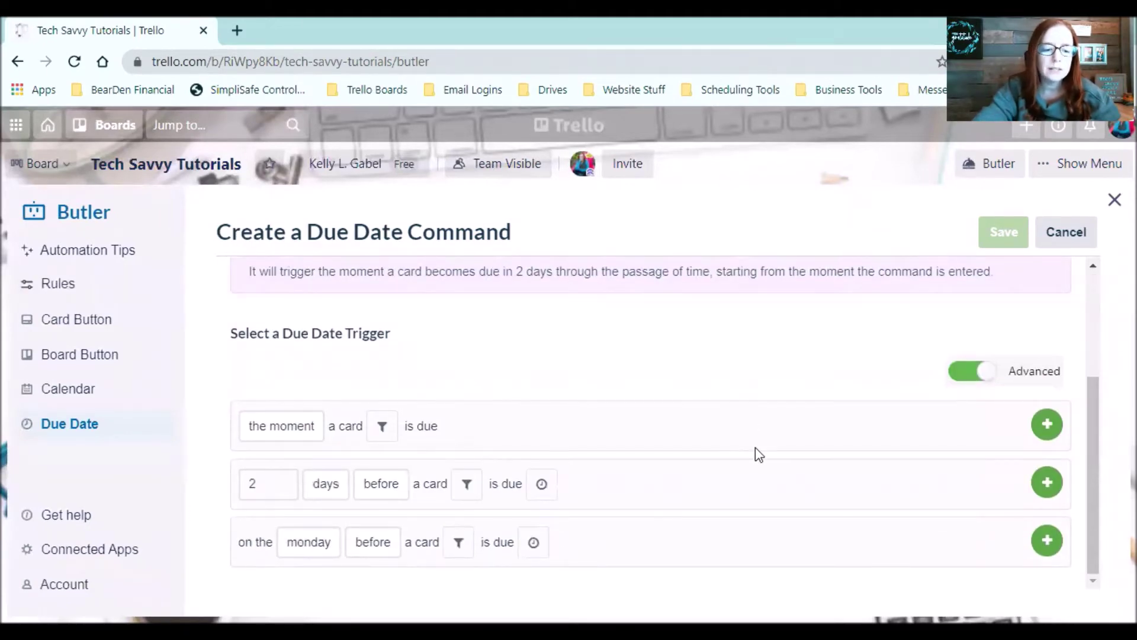
Add the trigger "the moment a card with the green "Client Card" label is due" to the command.
{"action": "left_click", "coordinate": [248, 430]}
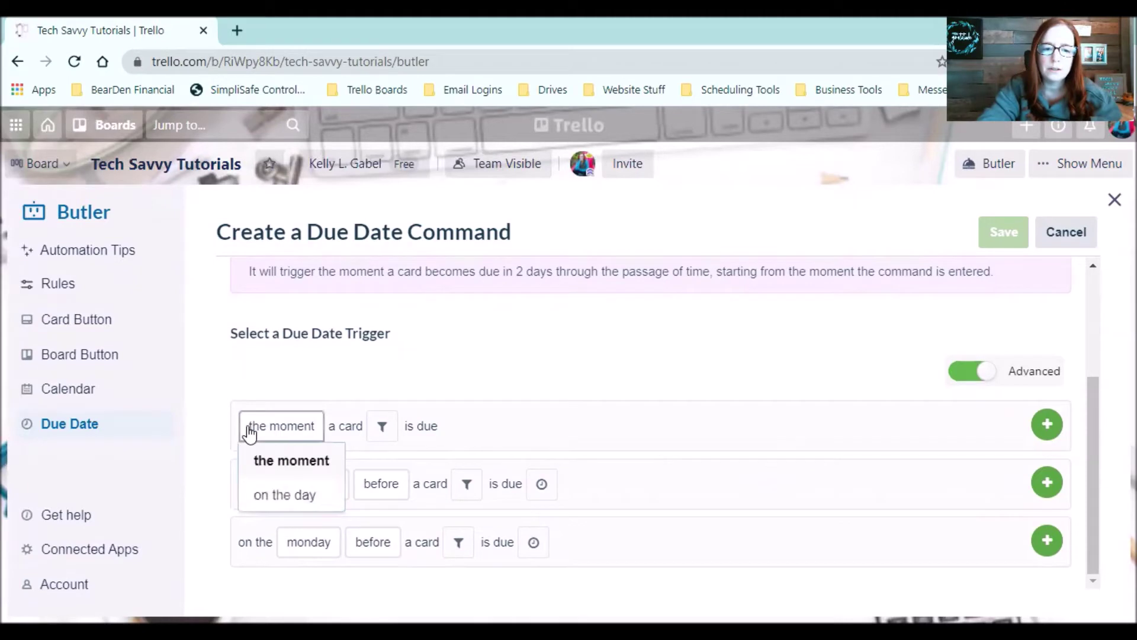
{"action": "left_click", "coordinate": [349, 419]}
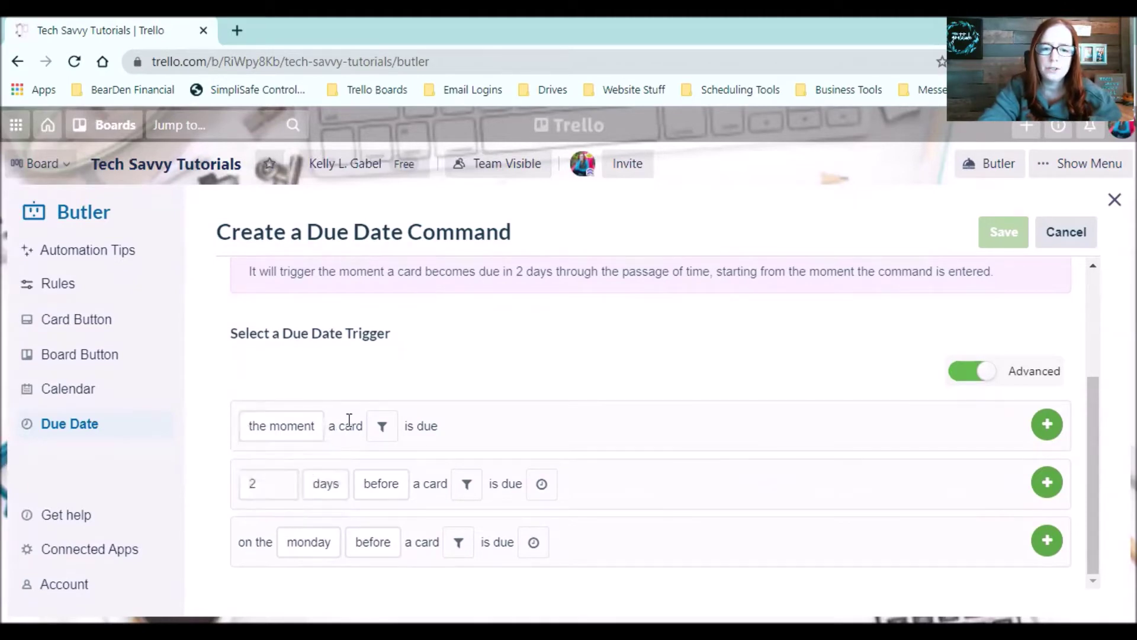
{"action": "left_click", "coordinate": [382, 427]}
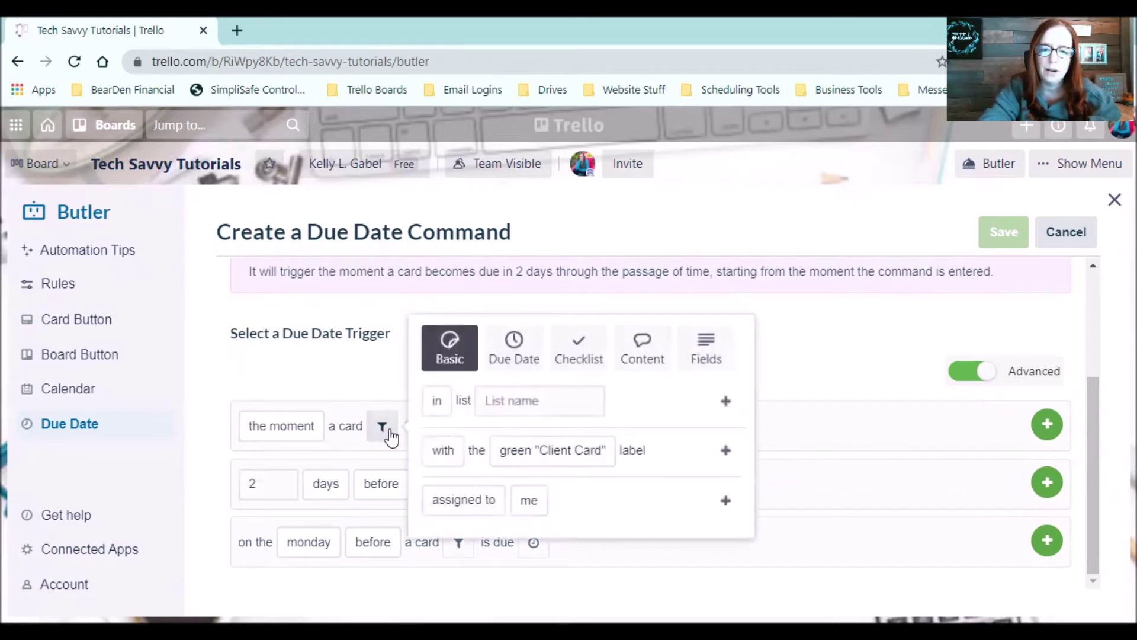
{"action": "left_click", "coordinate": [443, 451]}
{"action": "left_click", "coordinate": [536, 449]}
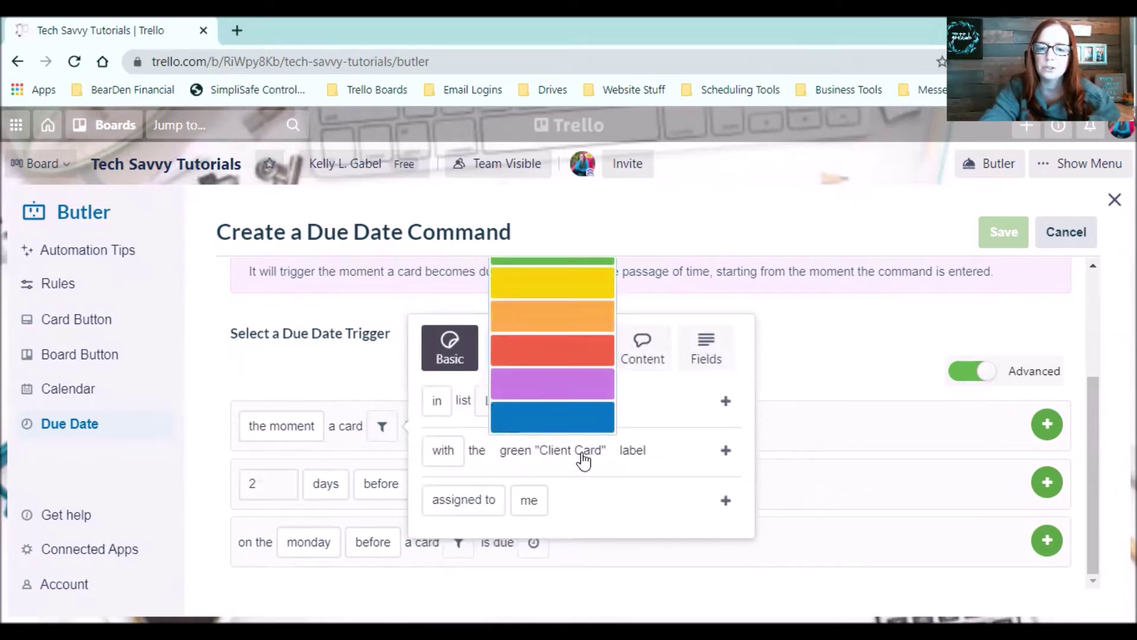
{"action": "left_click", "coordinate": [721, 455]}
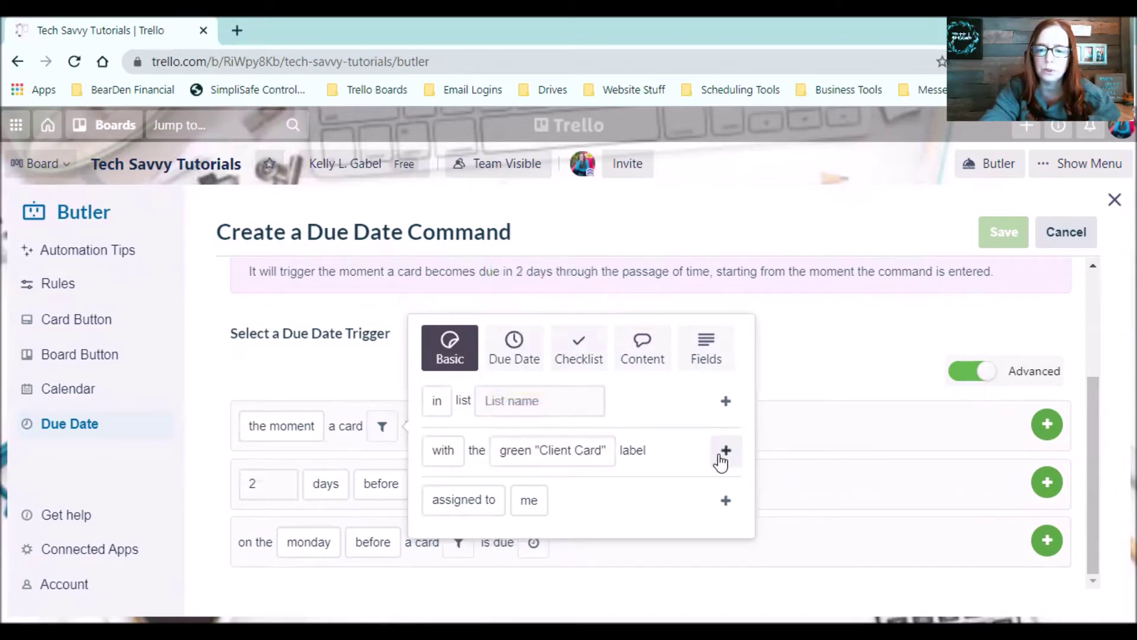
{"action": "left_click", "coordinate": [722, 456]}
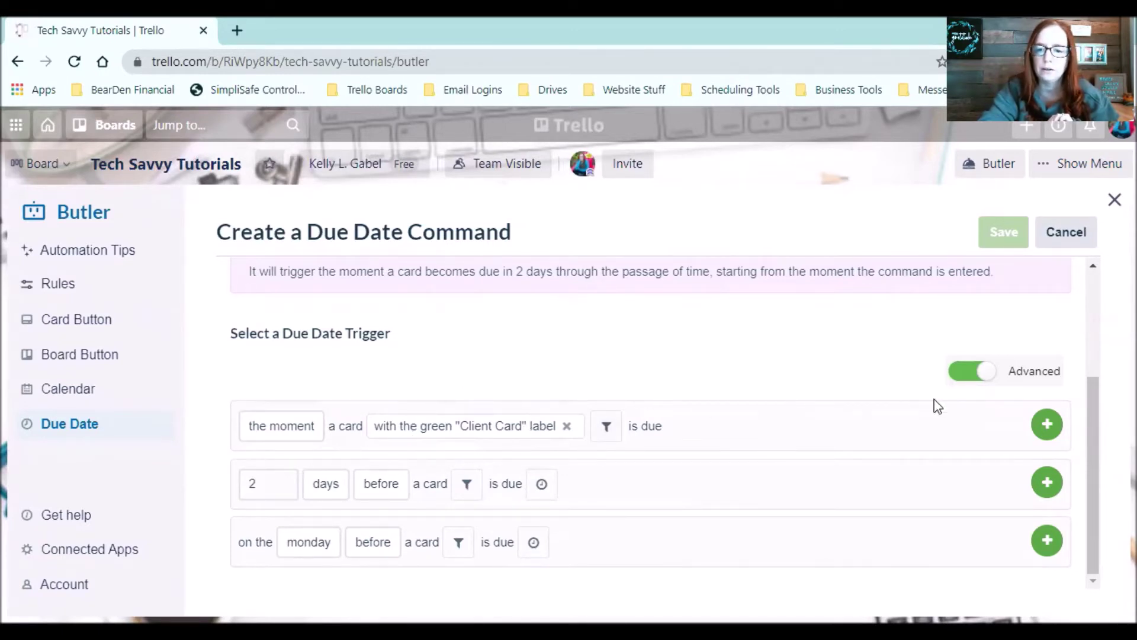
{"action": "left_click", "coordinate": [1047, 425]}
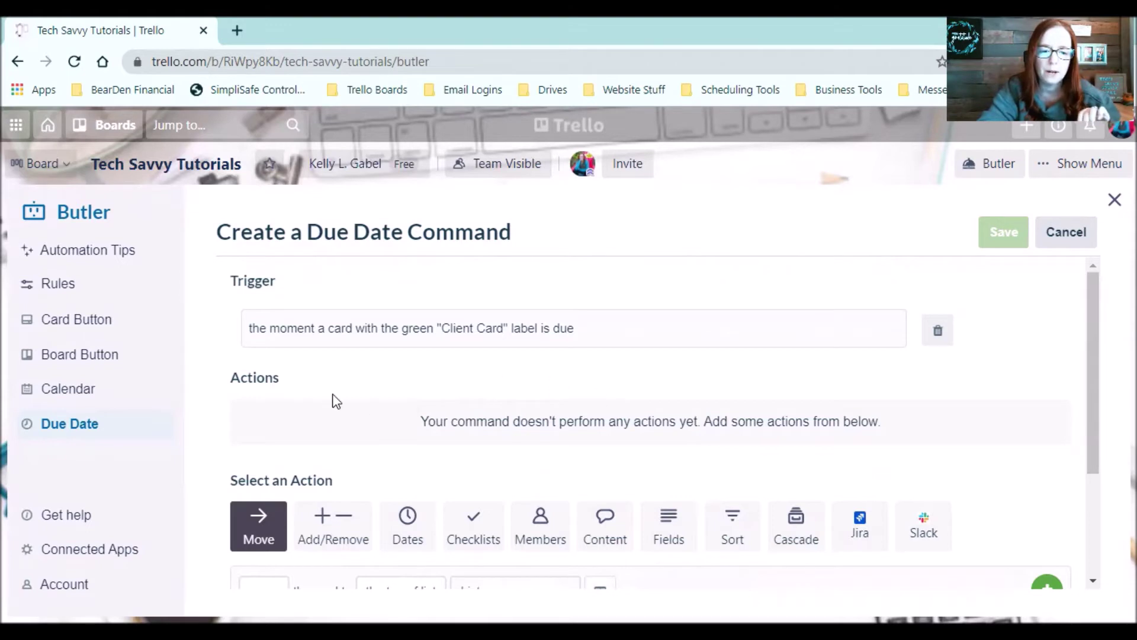
Add the action "mark the due date as complete" to the due date command and save the command.
{"action": "scroll", "coordinate": [344, 394], "scroll_direction": "down", "scroll_amount": 3}
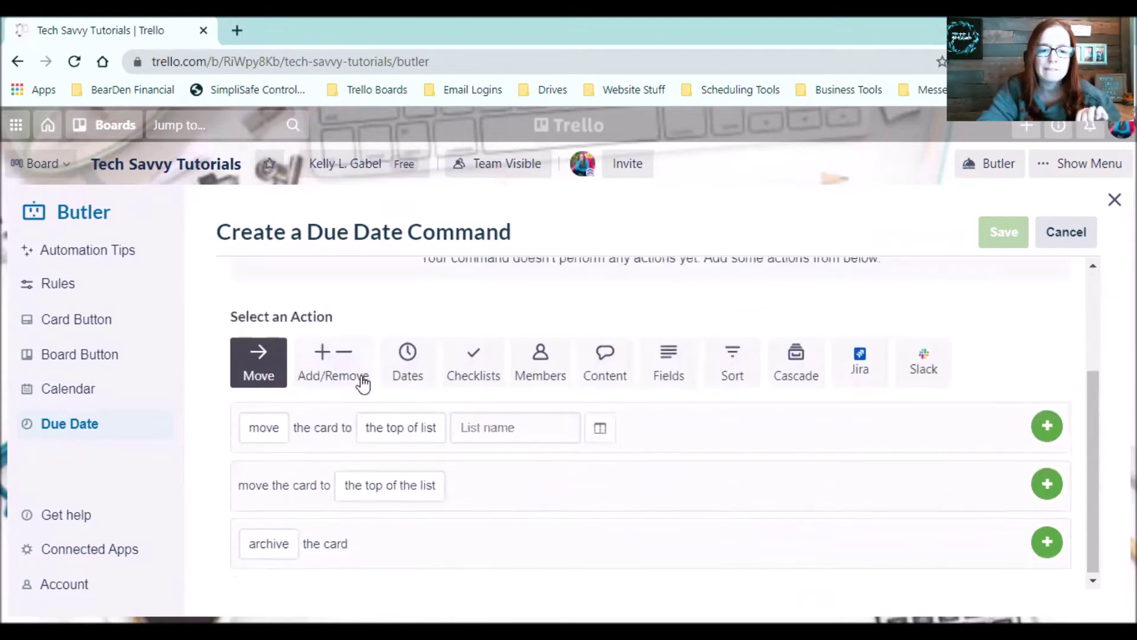
{"action": "left_click", "coordinate": [413, 366]}
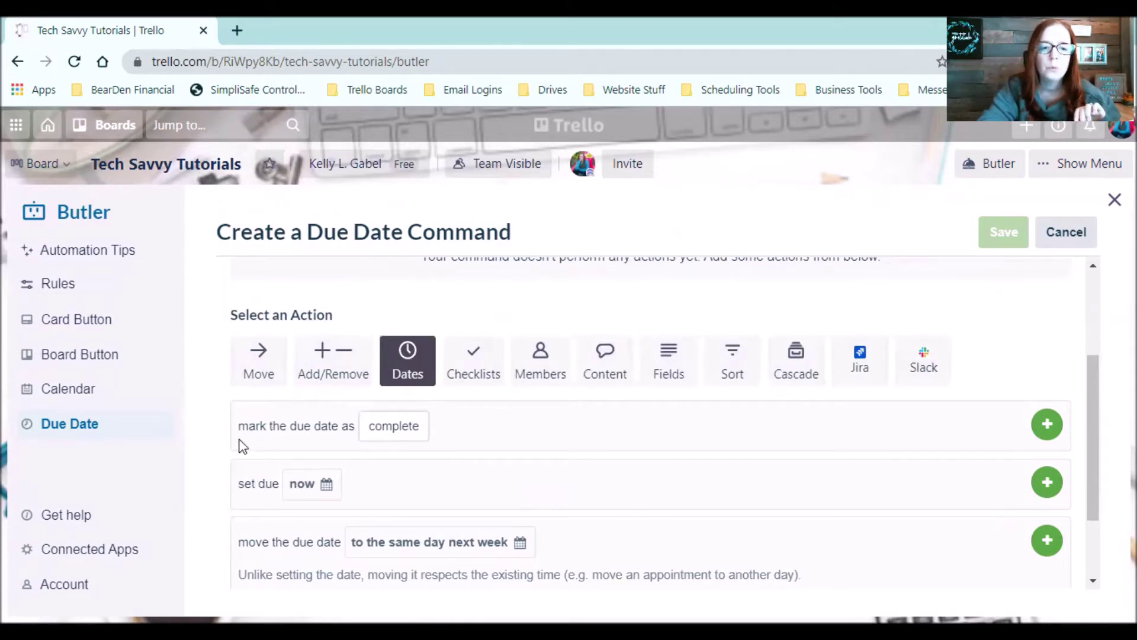
{"action": "left_click", "coordinate": [390, 425]}
{"action": "left_click", "coordinate": [490, 423]}
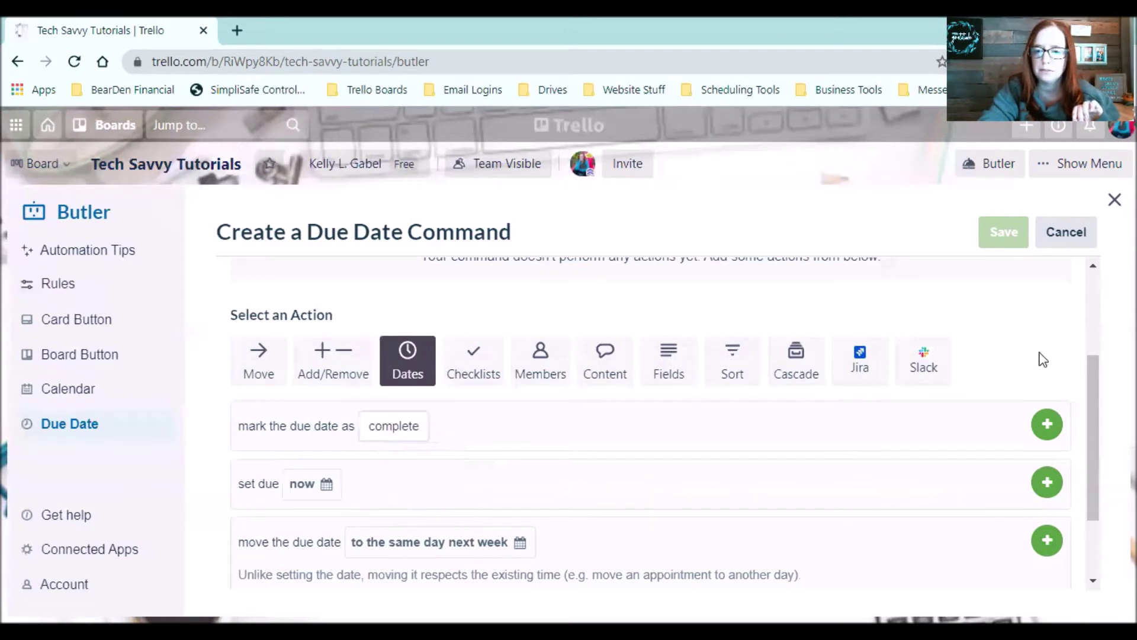
{"action": "left_click", "coordinate": [1048, 424]}
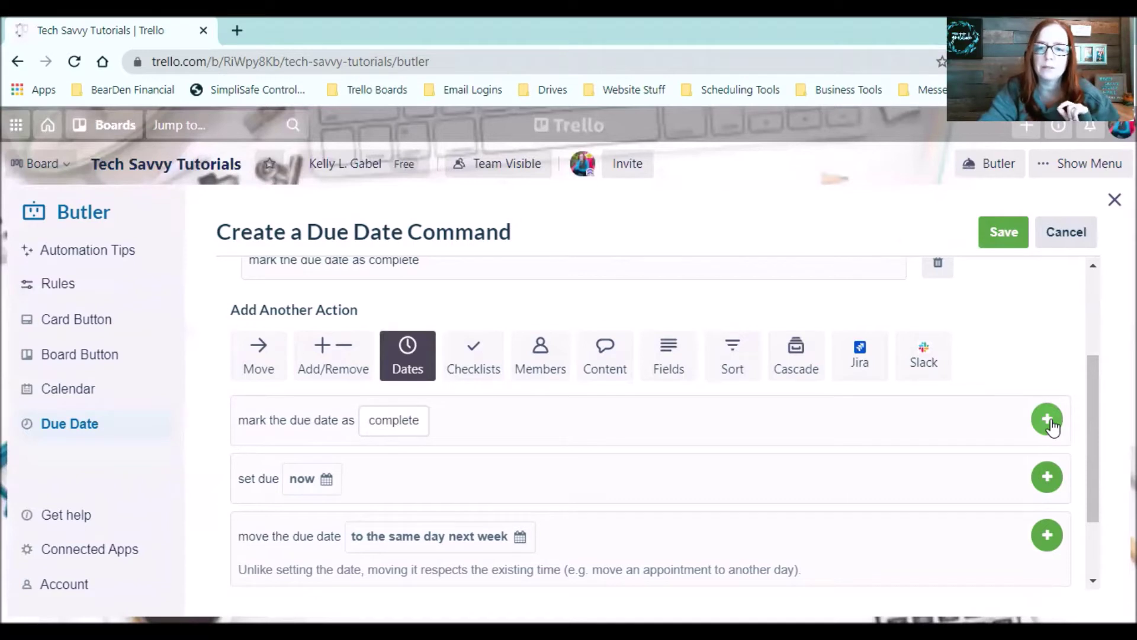
{"action": "scroll", "coordinate": [951, 432], "scroll_direction": "up", "scroll_amount": 3}
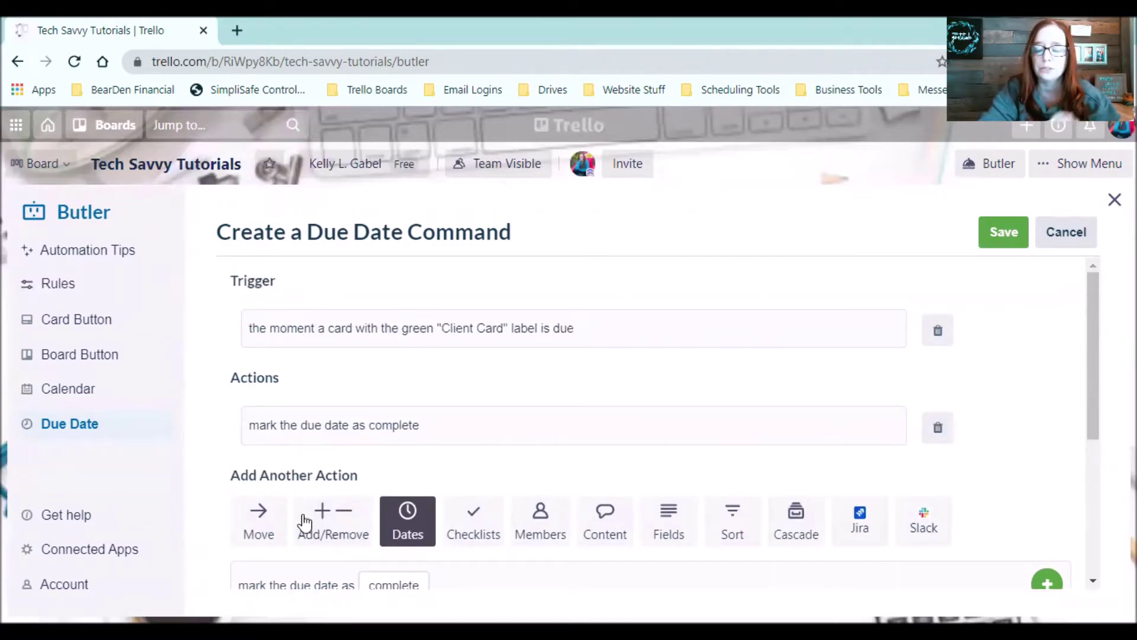
{"action": "scroll", "coordinate": [1016, 365], "scroll_direction": "down", "scroll_amount": 4}
{"action": "scroll", "coordinate": [698, 452], "scroll_direction": "up", "scroll_amount": 4}
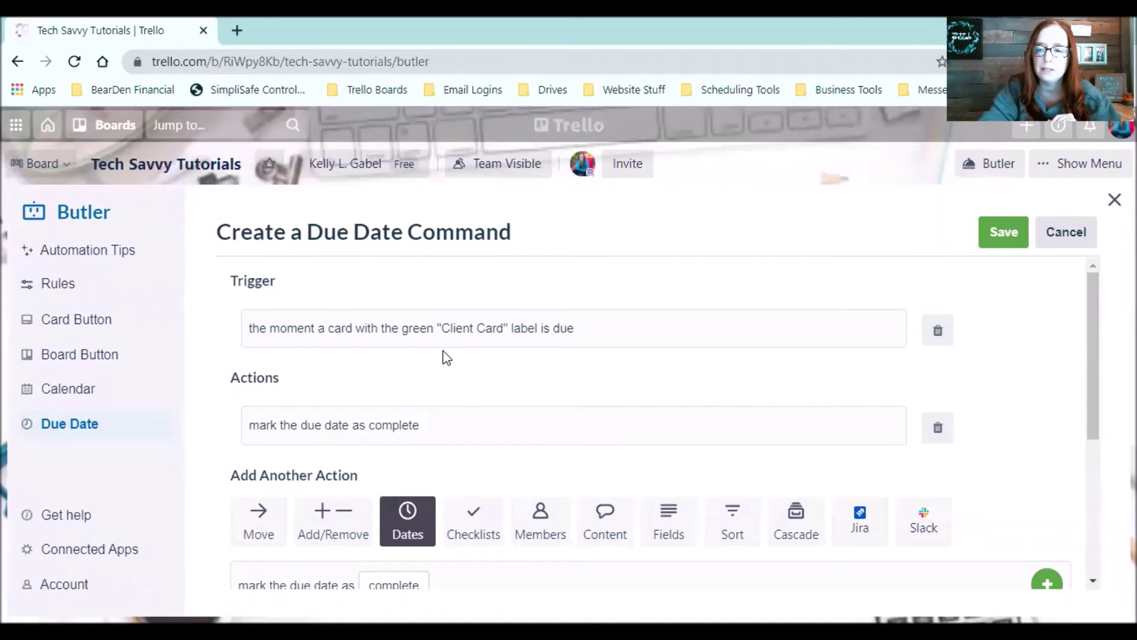
{"action": "left_click", "coordinate": [1003, 232]}
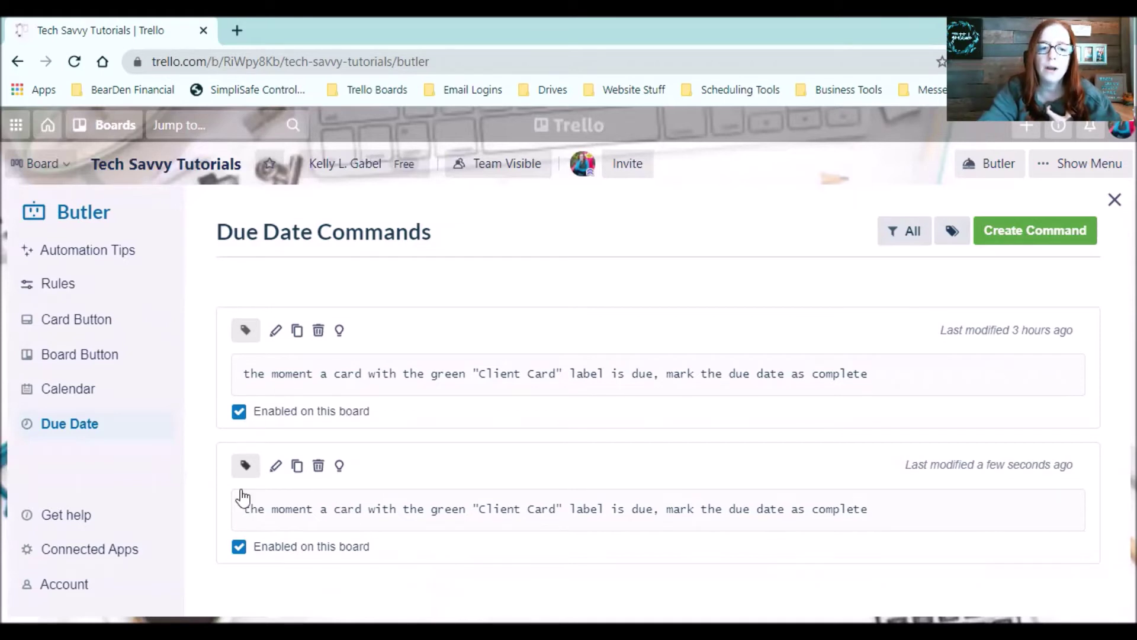
Disable the older duplicate due date command on this board and keep the newly created one enabled.
{"action": "left_click", "coordinate": [239, 546]}
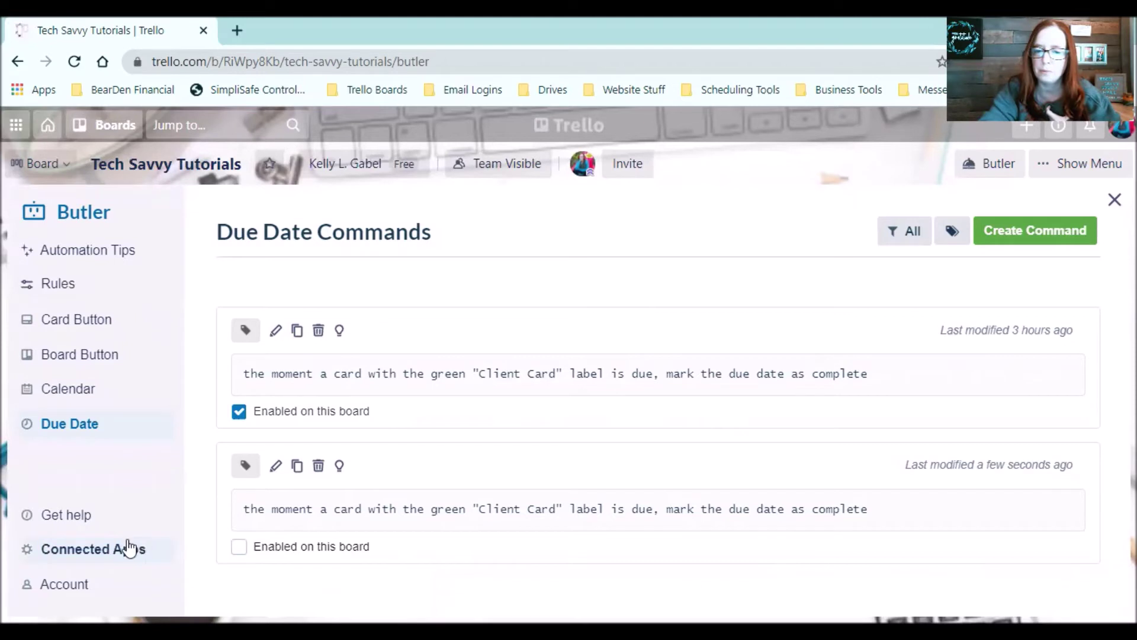
{"action": "left_click", "coordinate": [239, 548]}
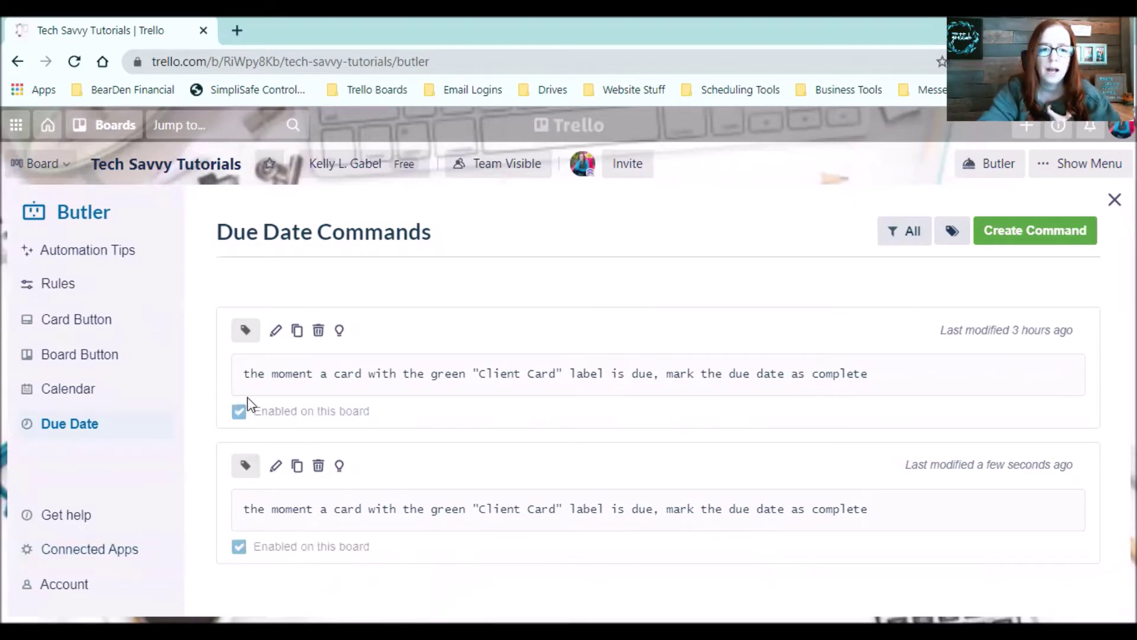
{"action": "left_click", "coordinate": [241, 413]}
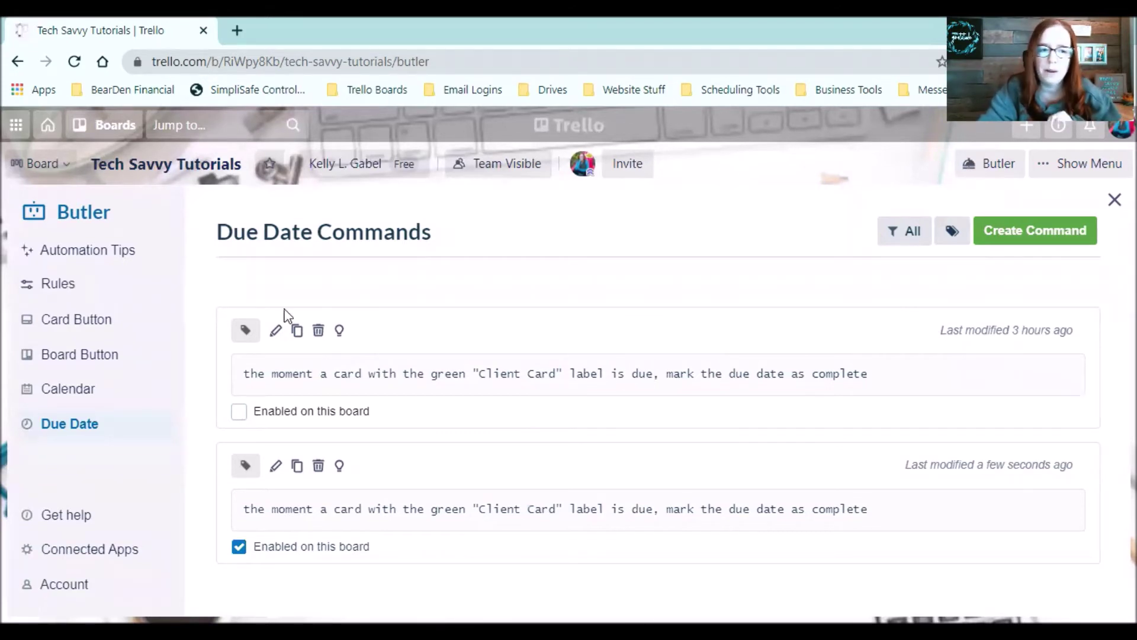
Look through Butler's existing rules, then start a new rule and bring up its available triggers.
{"action": "left_click", "coordinate": [59, 295]}
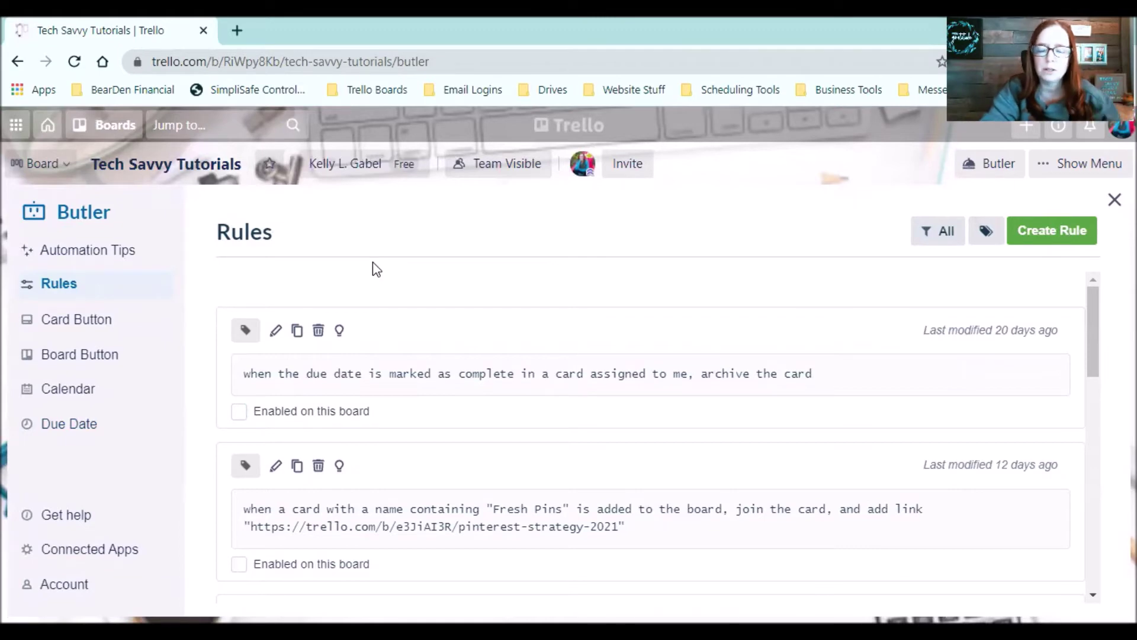
{"action": "scroll", "coordinate": [450, 272], "scroll_direction": "down", "scroll_amount": 4}
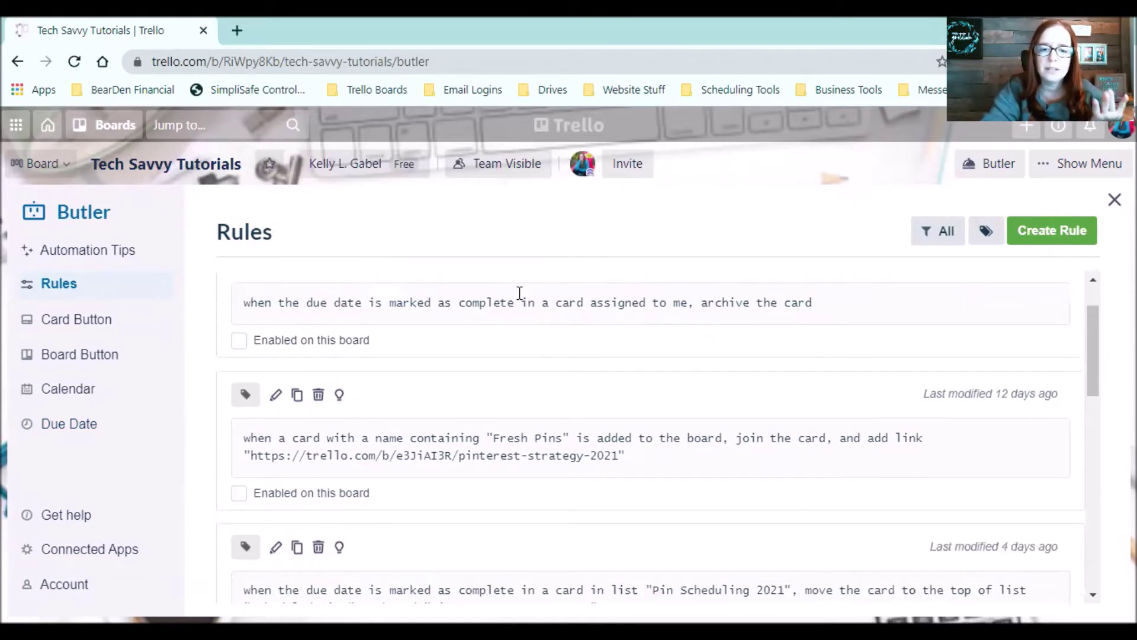
{"action": "scroll", "coordinate": [521, 294], "scroll_direction": "down", "scroll_amount": 4}
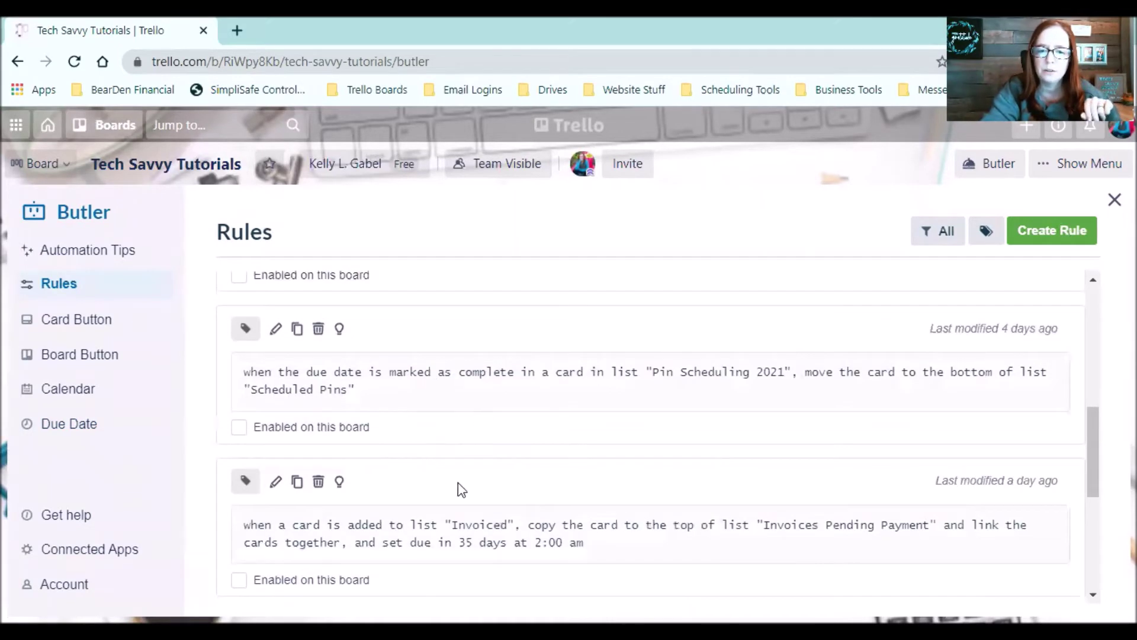
{"action": "scroll", "coordinate": [524, 404], "scroll_direction": "down", "scroll_amount": 6}
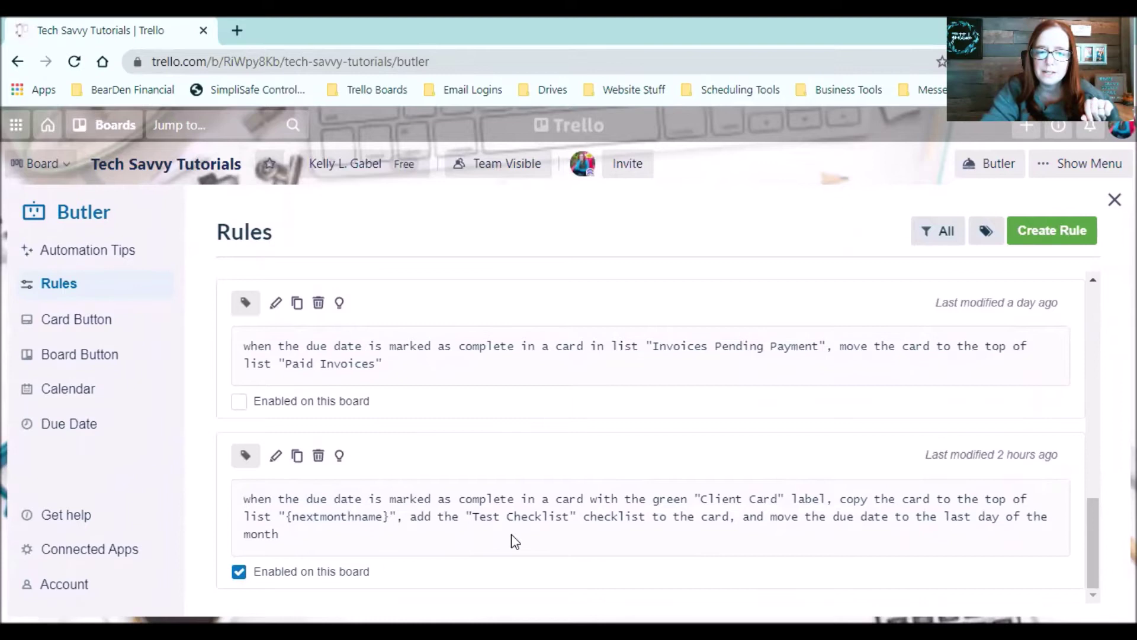
{"action": "left_click", "coordinate": [1031, 244]}
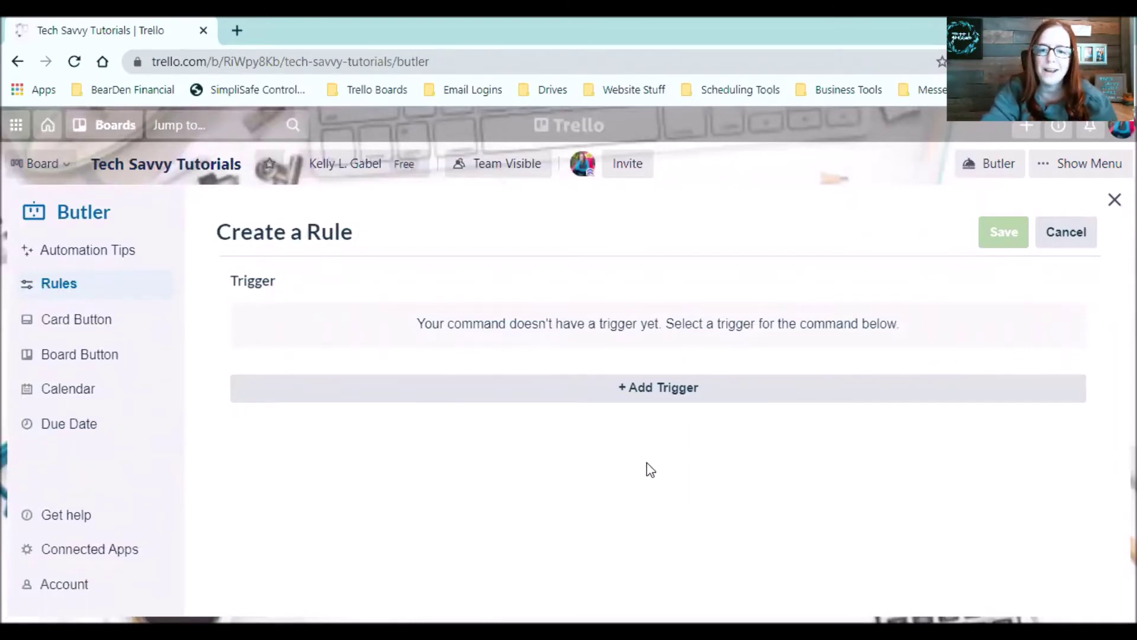
{"action": "left_click", "coordinate": [665, 392]}
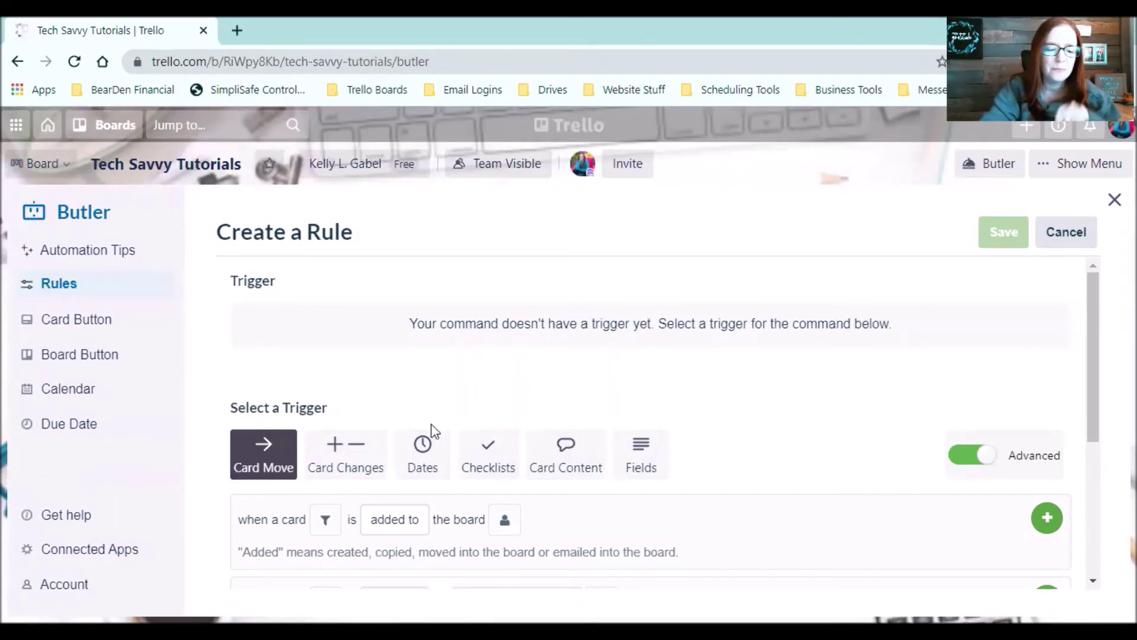
Add the trigger "when the due date is marked as complete in a card with the green "Client Card" label" to the rule.
{"action": "scroll", "coordinate": [467, 350], "scroll_direction": "down", "scroll_amount": 1}
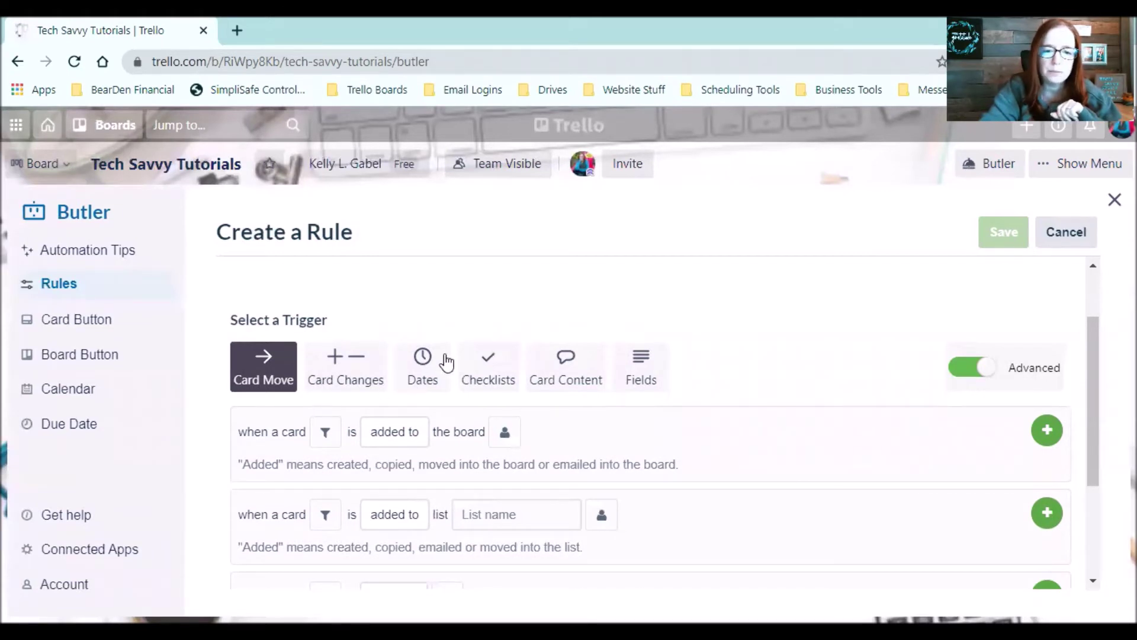
{"action": "left_click", "coordinate": [421, 369]}
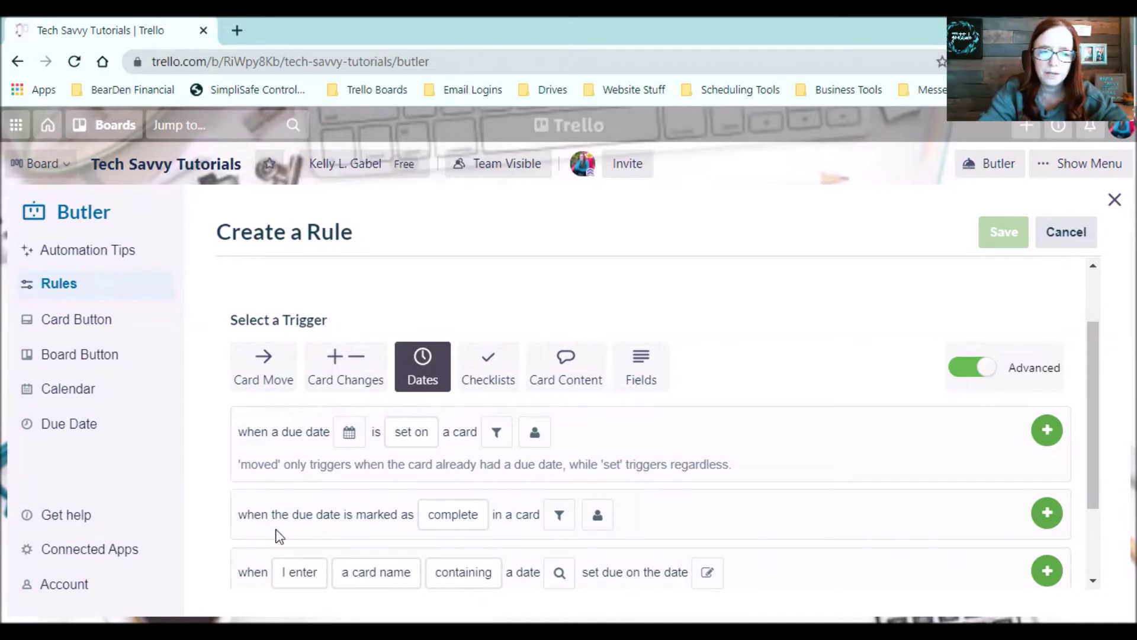
{"action": "left_click", "coordinate": [472, 517]}
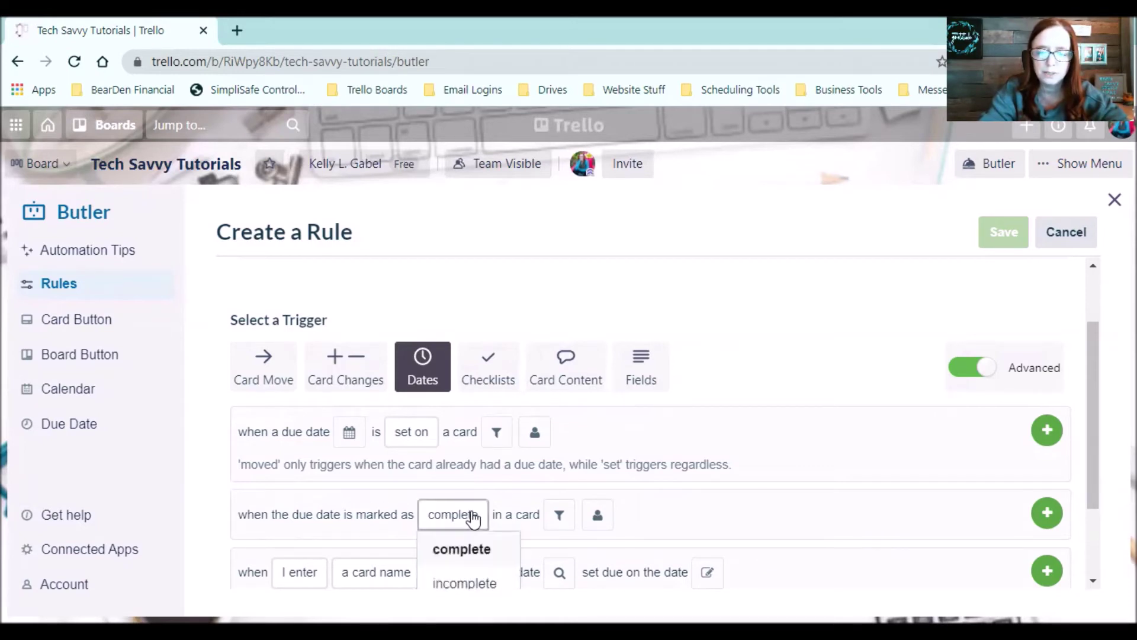
{"action": "left_click", "coordinate": [559, 517]}
{"action": "scroll", "coordinate": [590, 501], "scroll_direction": "down", "scroll_amount": 3}
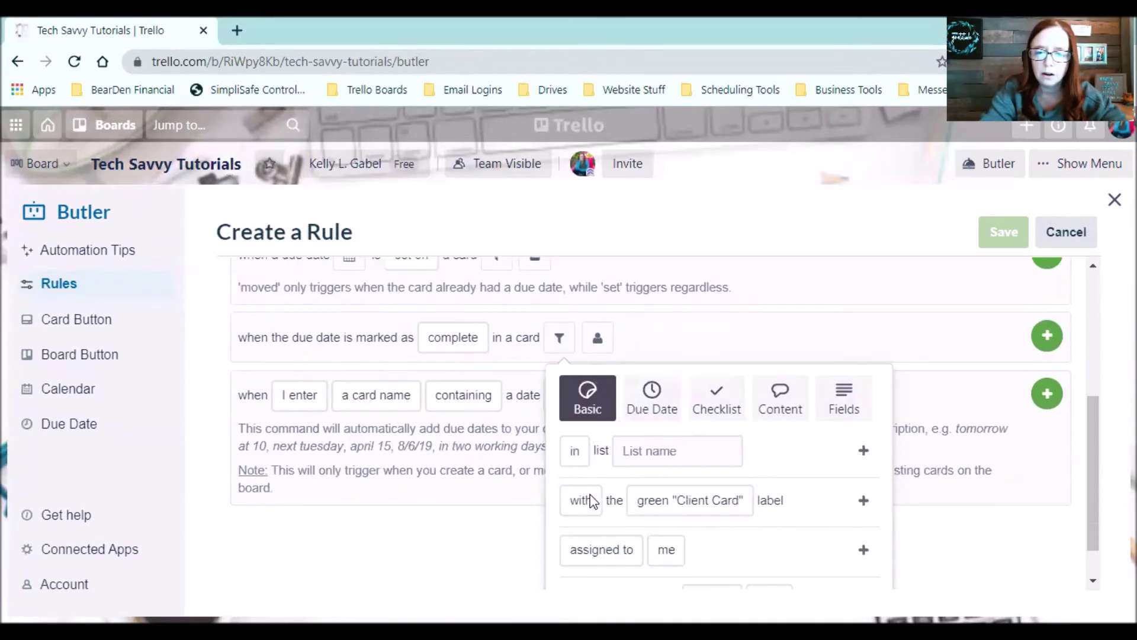
{"action": "mouse_move", "coordinate": [667, 507]}
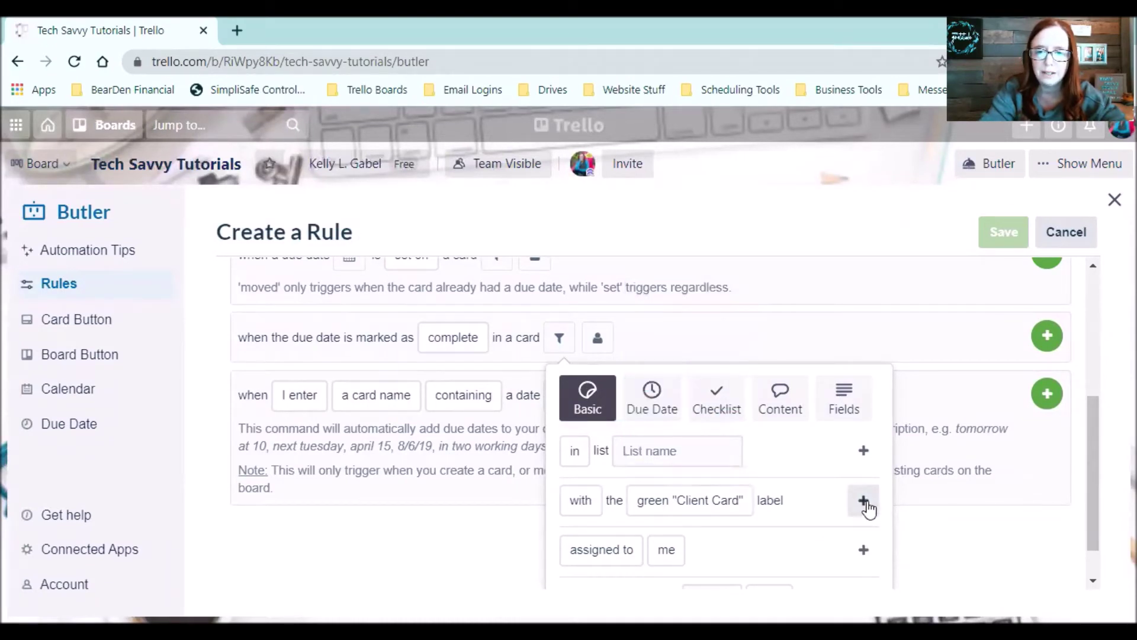
{"action": "left_click", "coordinate": [863, 501]}
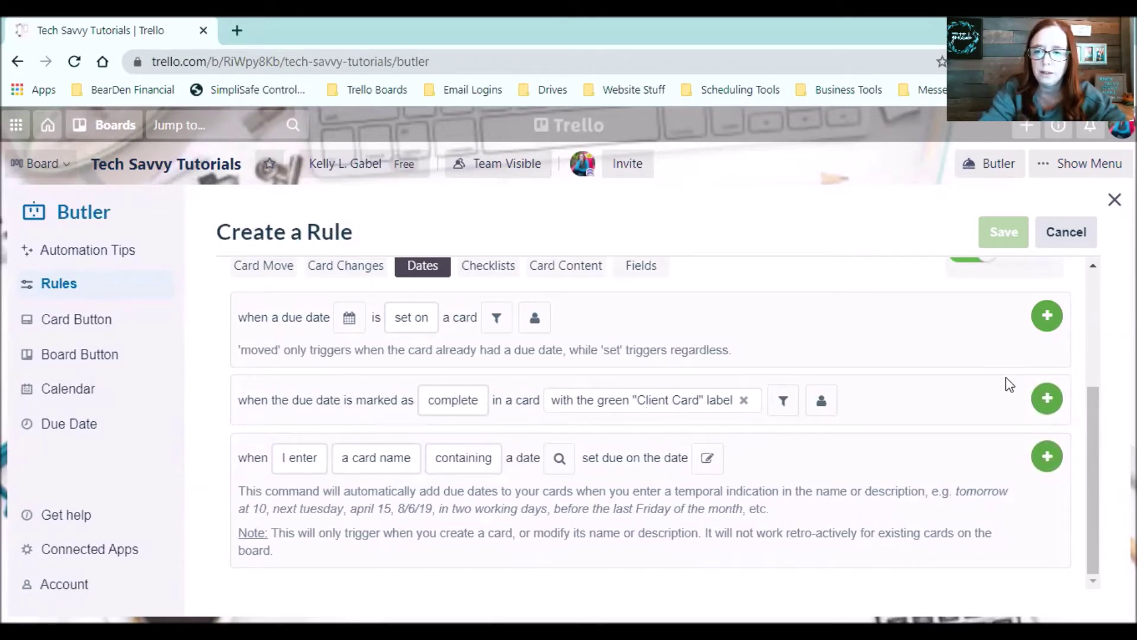
{"action": "left_click", "coordinate": [1044, 403]}
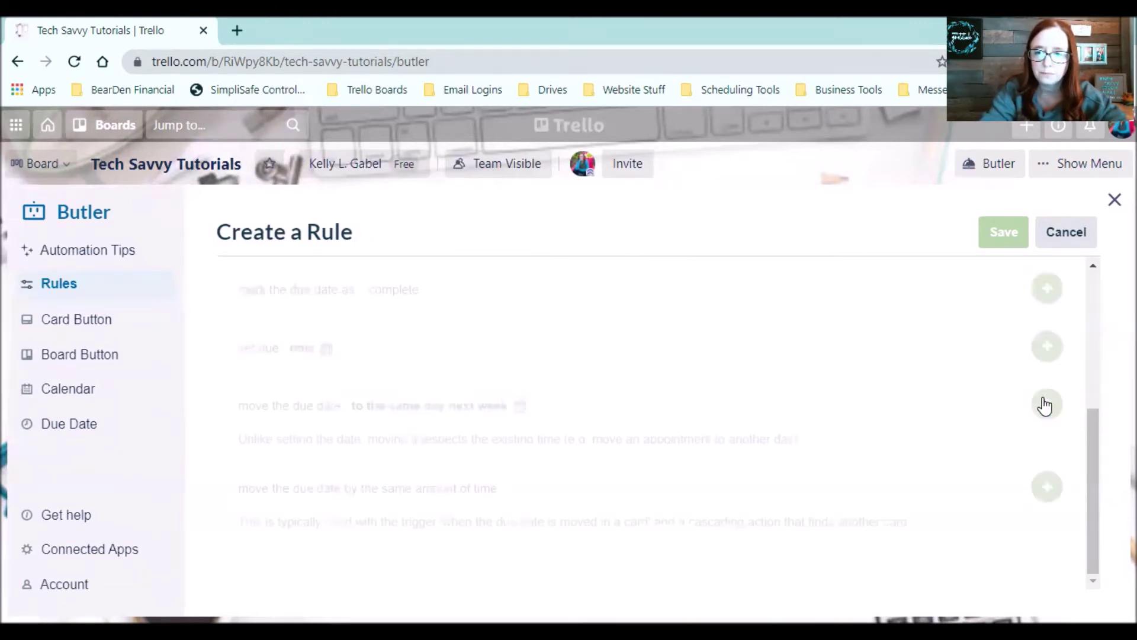
{"action": "scroll", "coordinate": [878, 424], "scroll_direction": "up", "scroll_amount": 5}
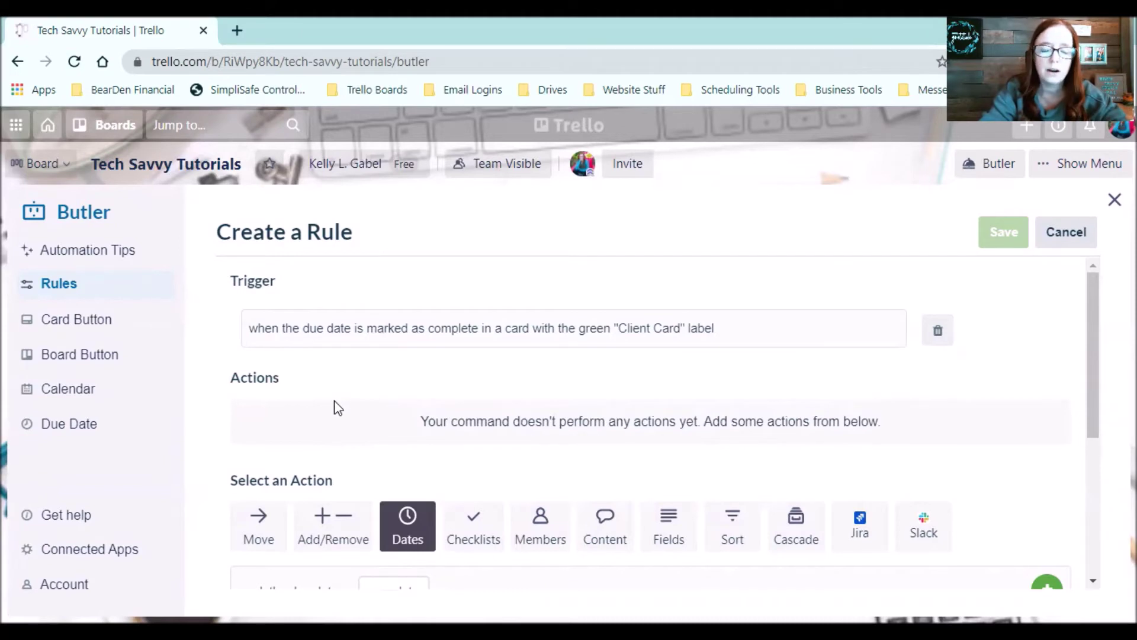
Set up a move action for the rule that copies the card without comments.
{"action": "scroll", "coordinate": [333, 406], "scroll_direction": "down", "scroll_amount": 3}
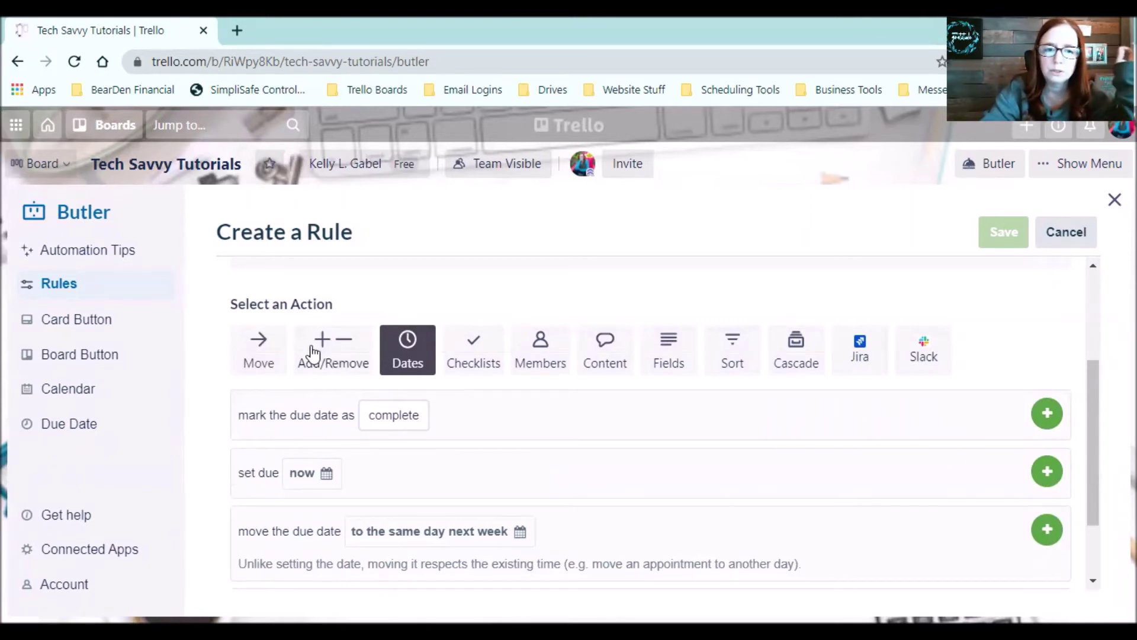
{"action": "left_click", "coordinate": [265, 361]}
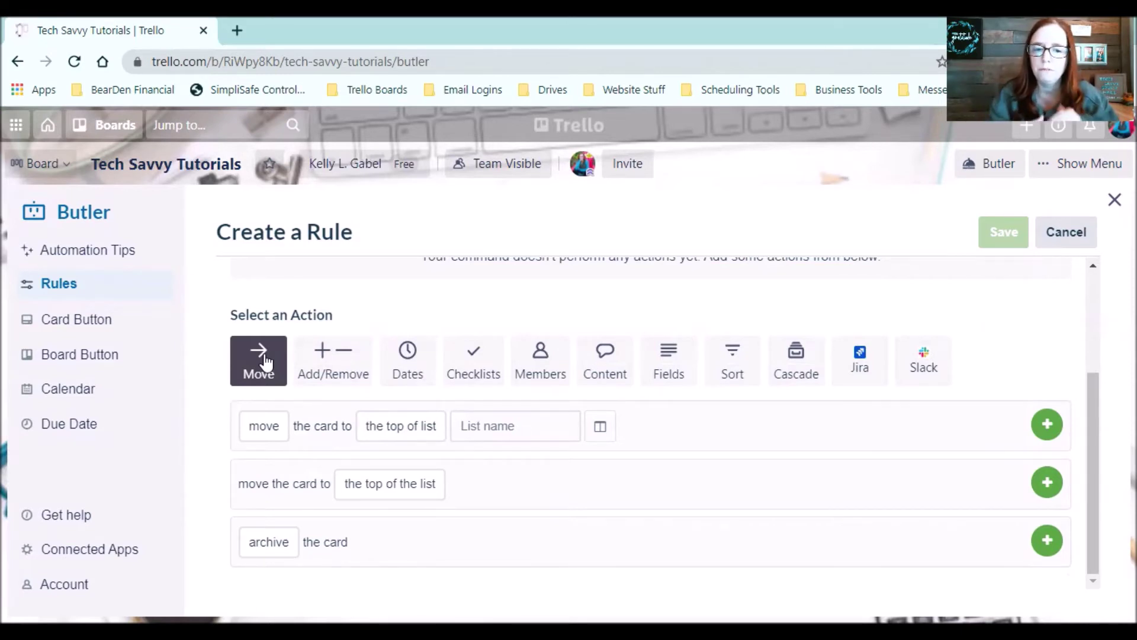
{"action": "left_click", "coordinate": [262, 425]}
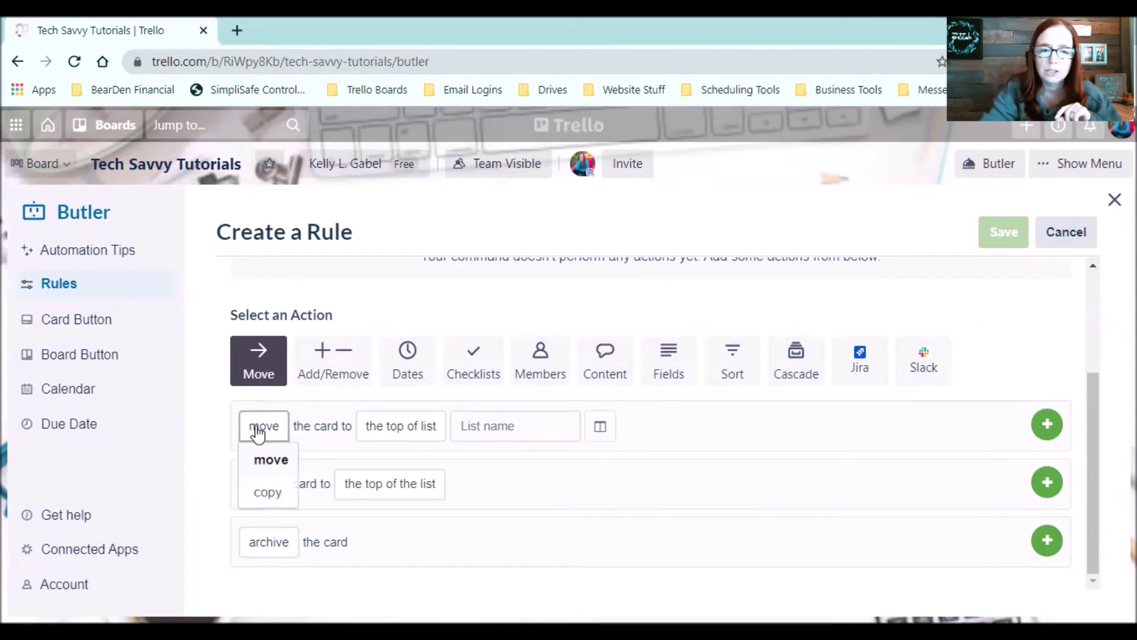
{"action": "left_click", "coordinate": [270, 497]}
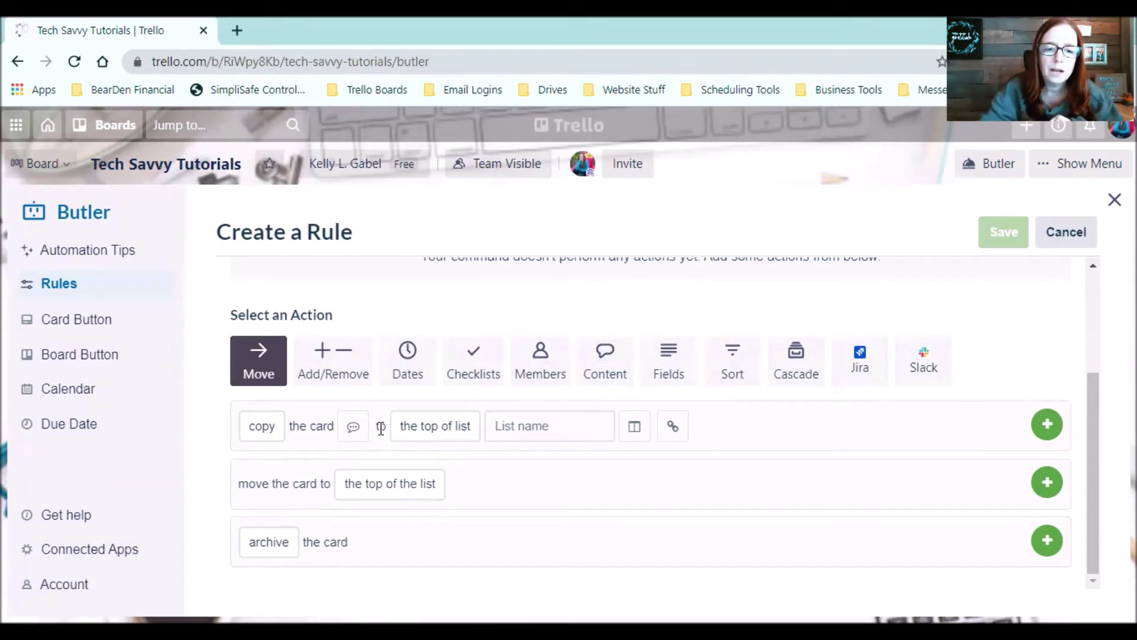
{"action": "left_click", "coordinate": [424, 436]}
{"action": "left_click", "coordinate": [355, 428]}
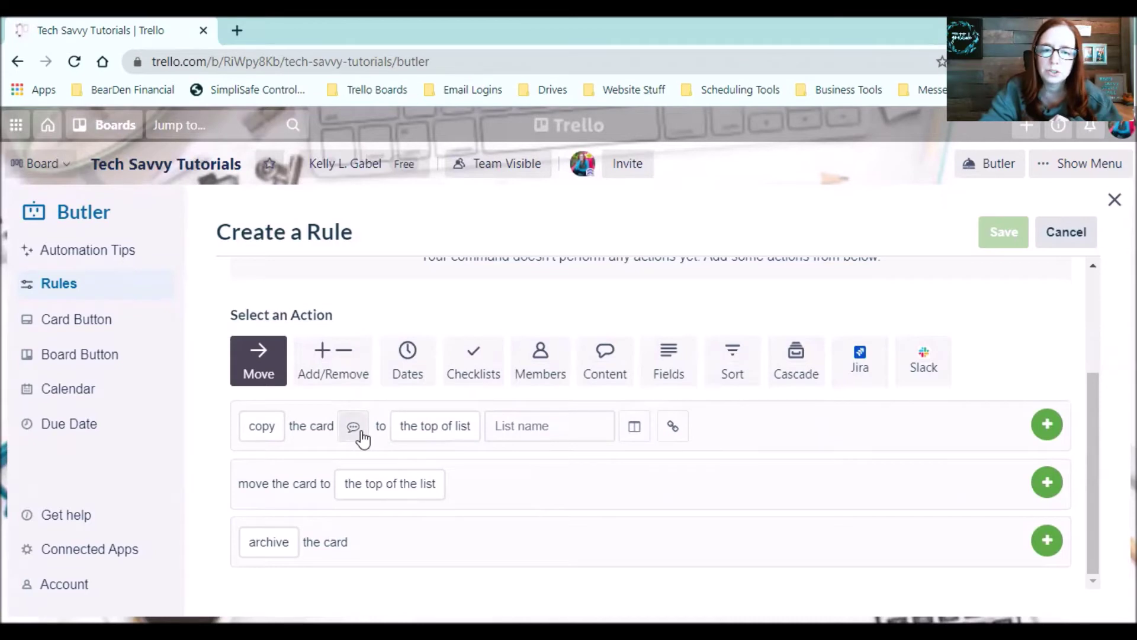
{"action": "left_click", "coordinate": [360, 433]}
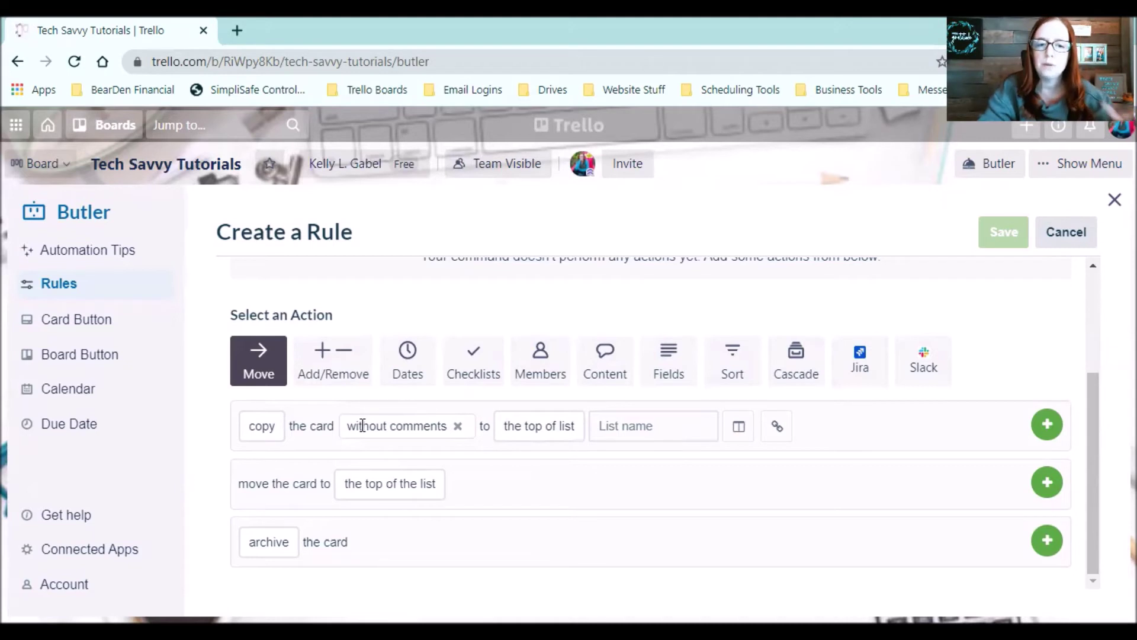
Set the copy action's destination to the top of list "{nextmonthname}".
{"action": "left_click", "coordinate": [541, 432]}
{"action": "left_click", "coordinate": [620, 424]}
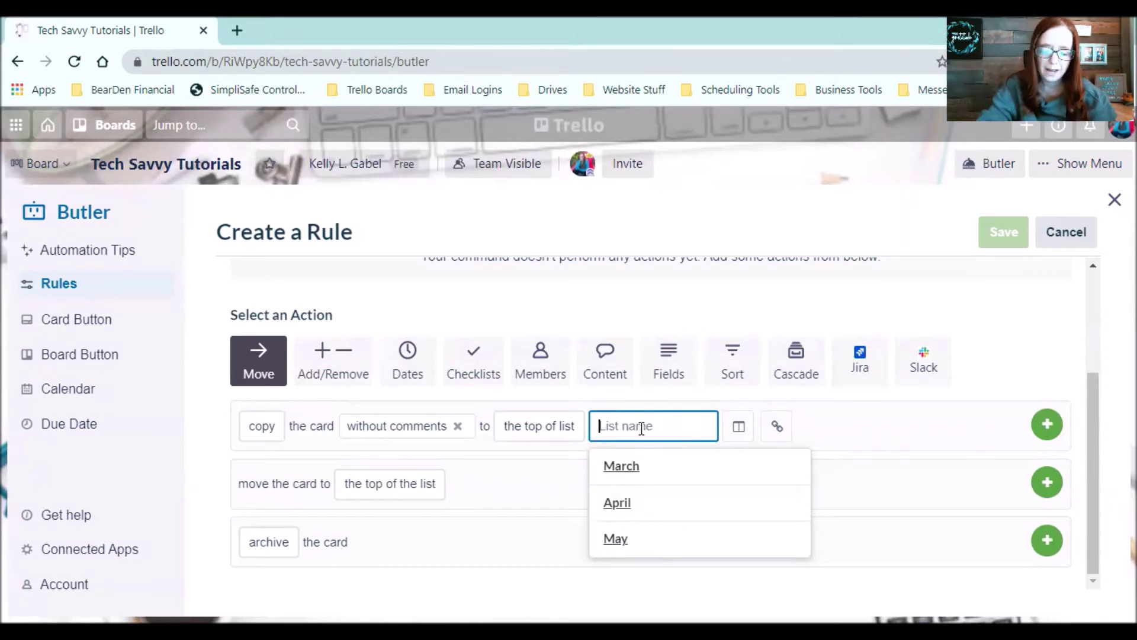
{"action": "type", "text": "{"}
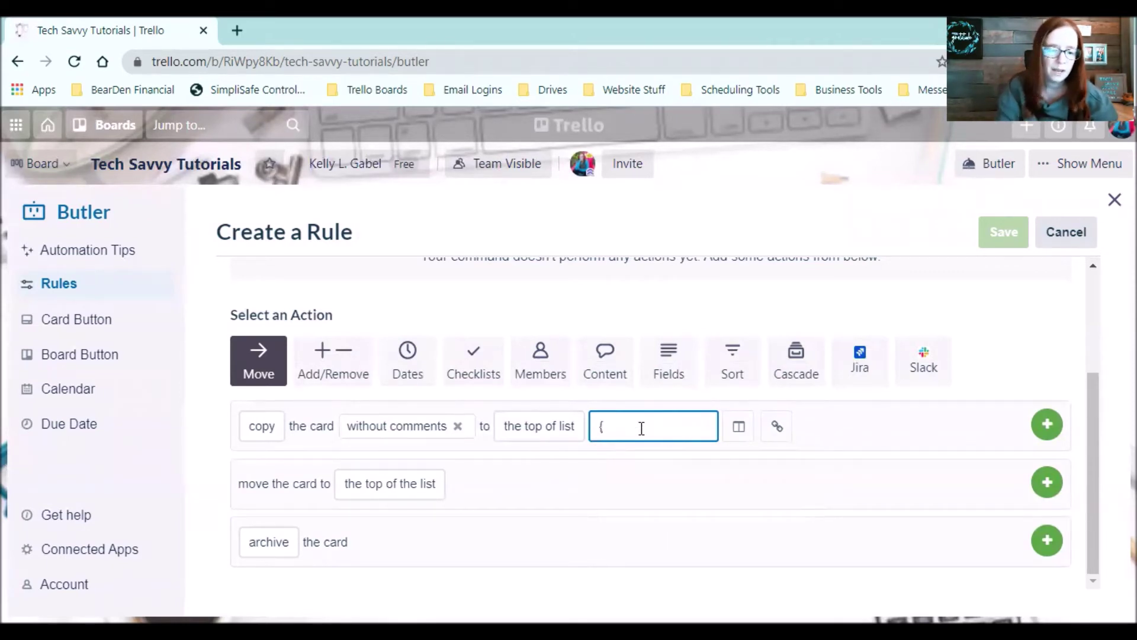
{"action": "type", "text": "ne"}
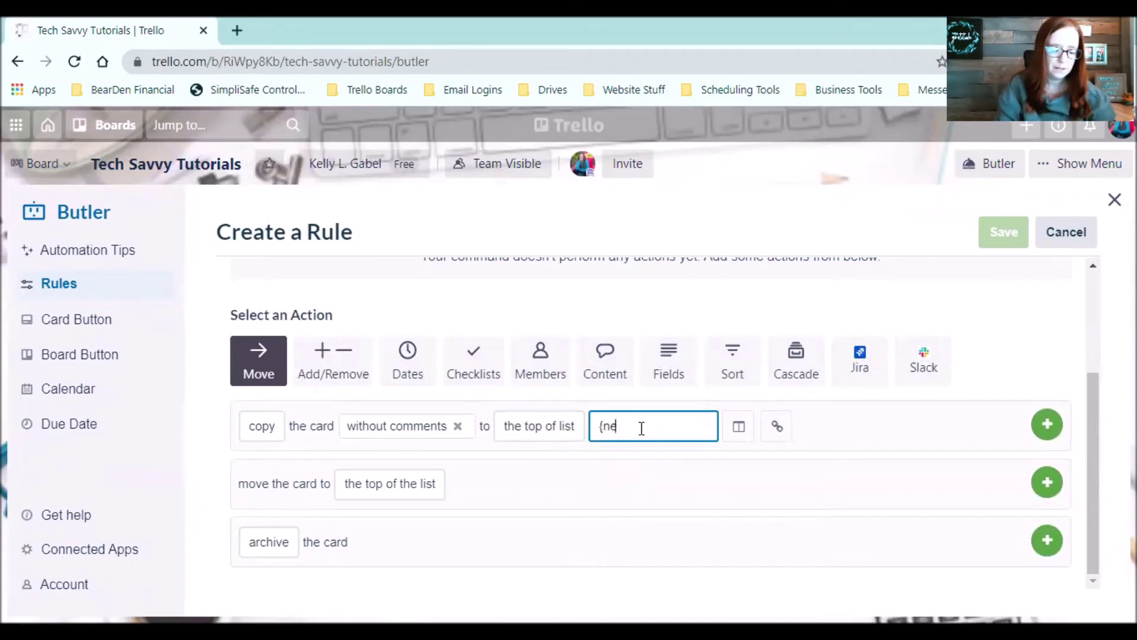
{"action": "type", "text": "xtmonthname"}
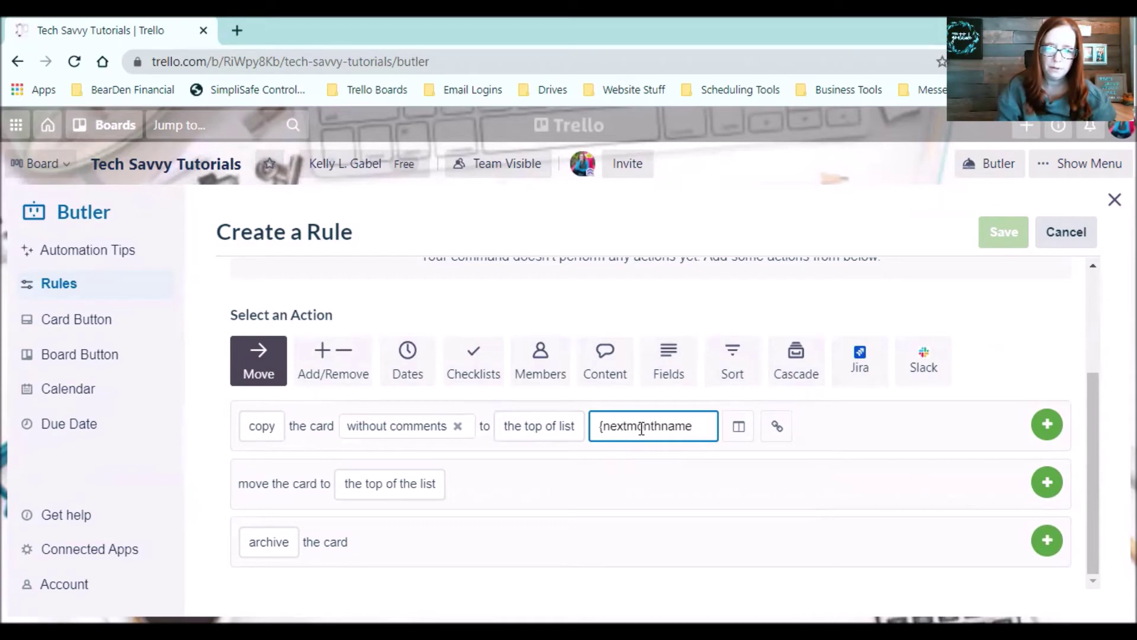
{"action": "type", "text": "}"}
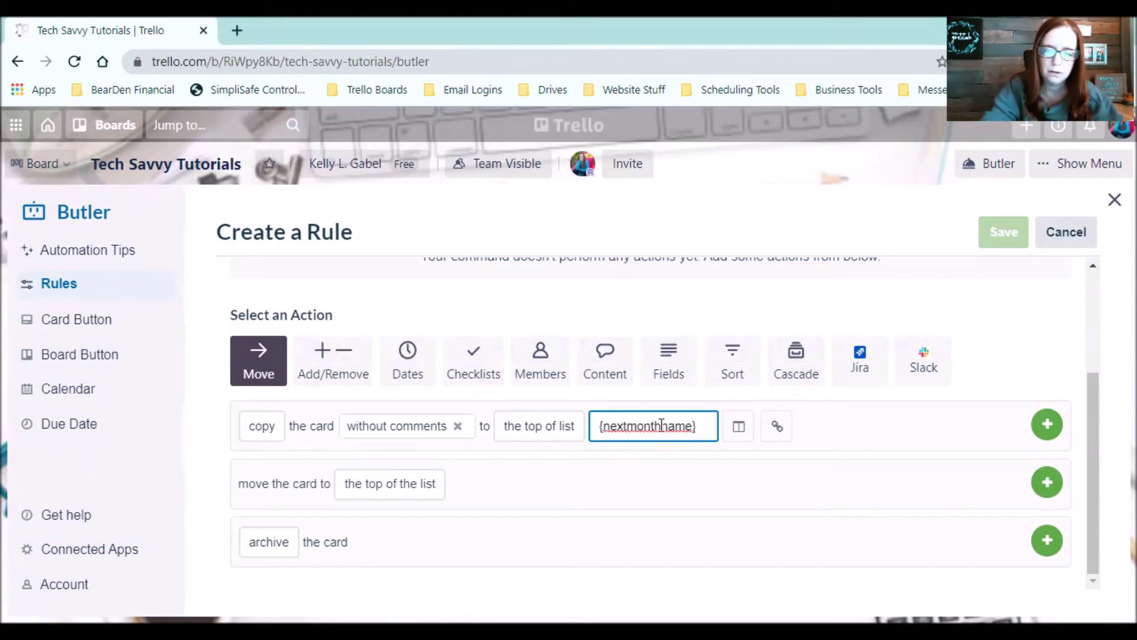
Add the configured copy action for list "{nextmonthname}" to the rule and review its trigger and action.
{"action": "left_click", "coordinate": [1045, 425]}
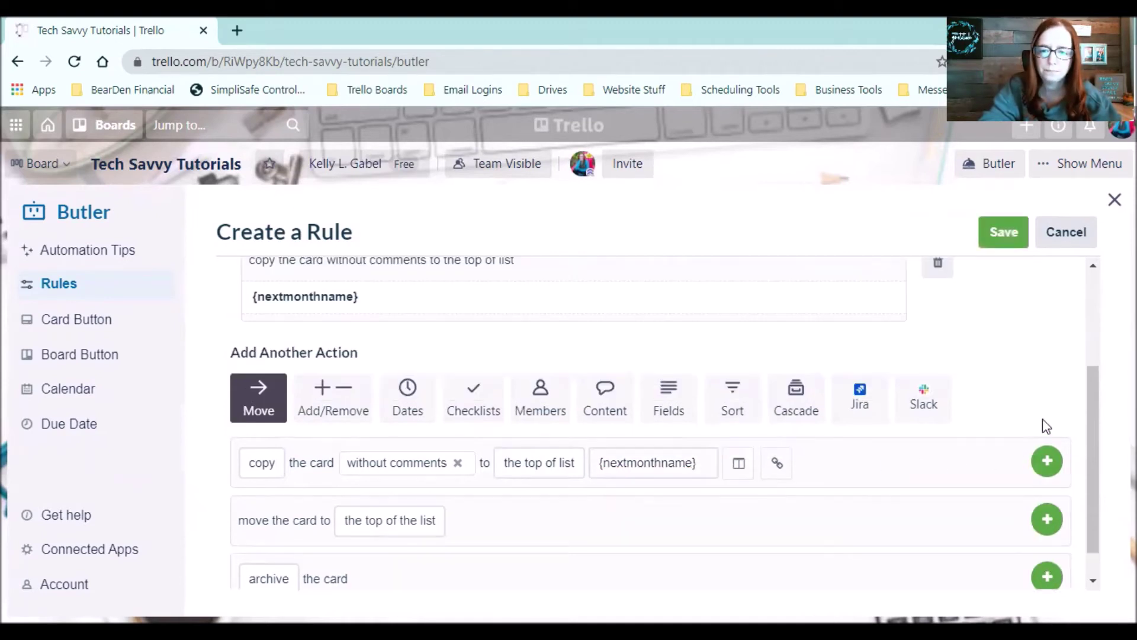
{"action": "scroll", "coordinate": [1019, 400], "scroll_direction": "up", "scroll_amount": 2}
{"action": "scroll", "coordinate": [741, 330], "scroll_direction": "up", "scroll_amount": 2}
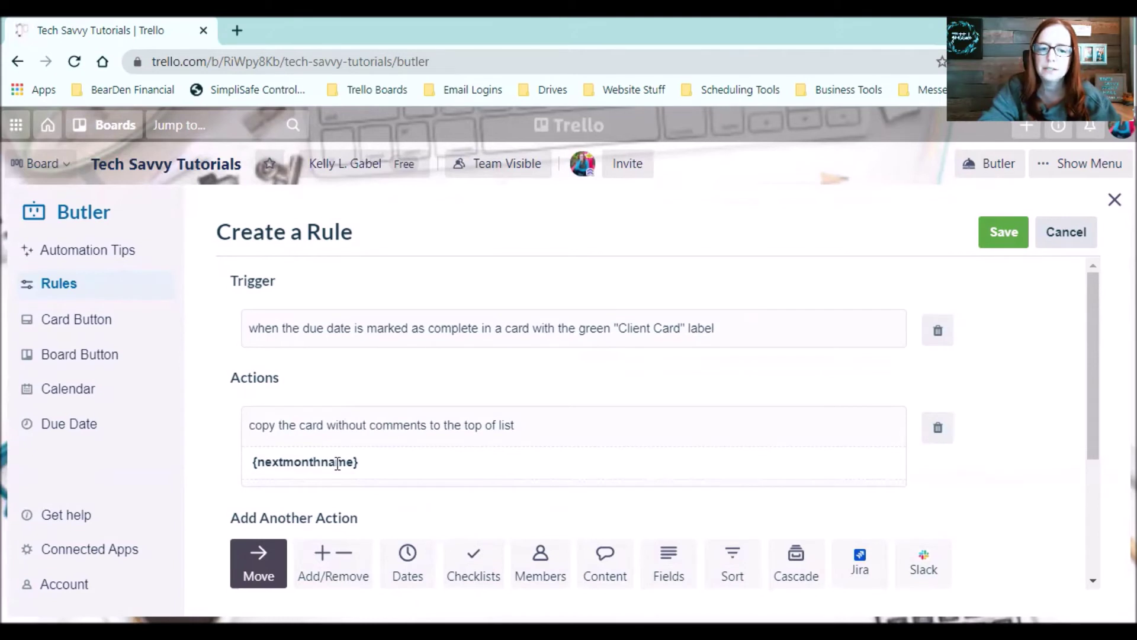
Set up a checklist action that adds the "Test Checklist" checklist to the card.
{"action": "scroll", "coordinate": [528, 376], "scroll_direction": "down", "scroll_amount": 3}
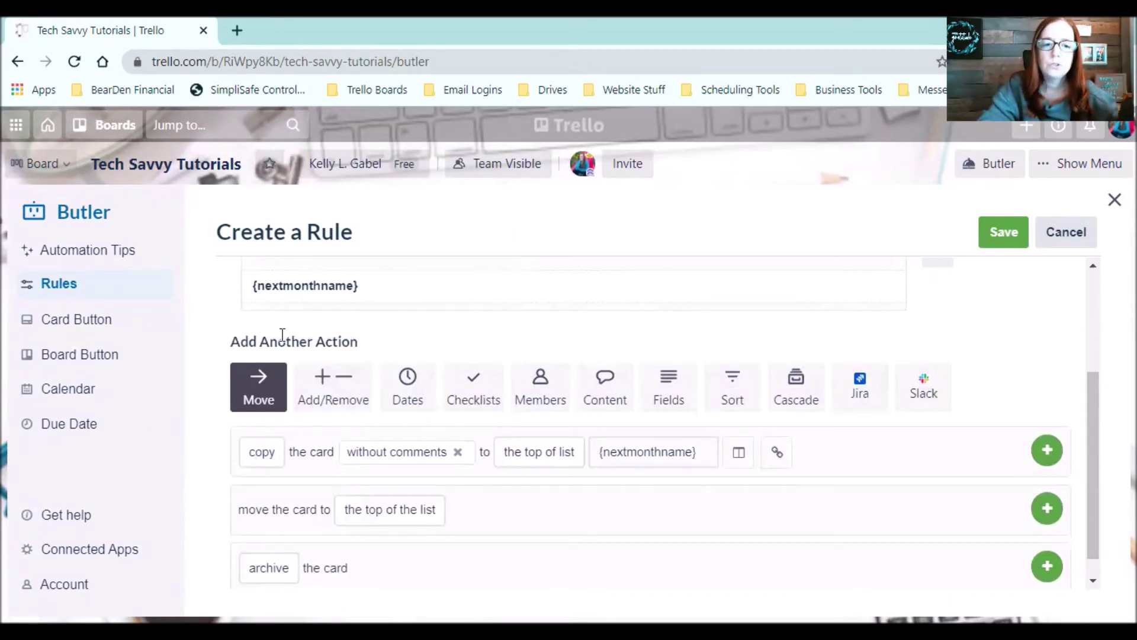
{"action": "left_click", "coordinate": [481, 391]}
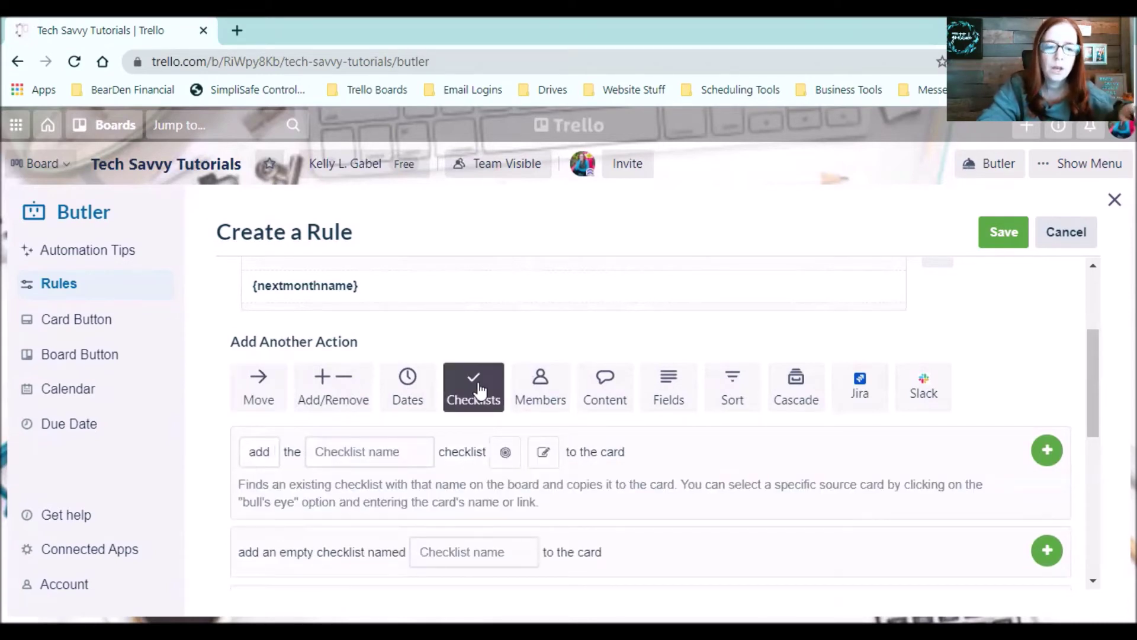
{"action": "left_click", "coordinate": [255, 462]}
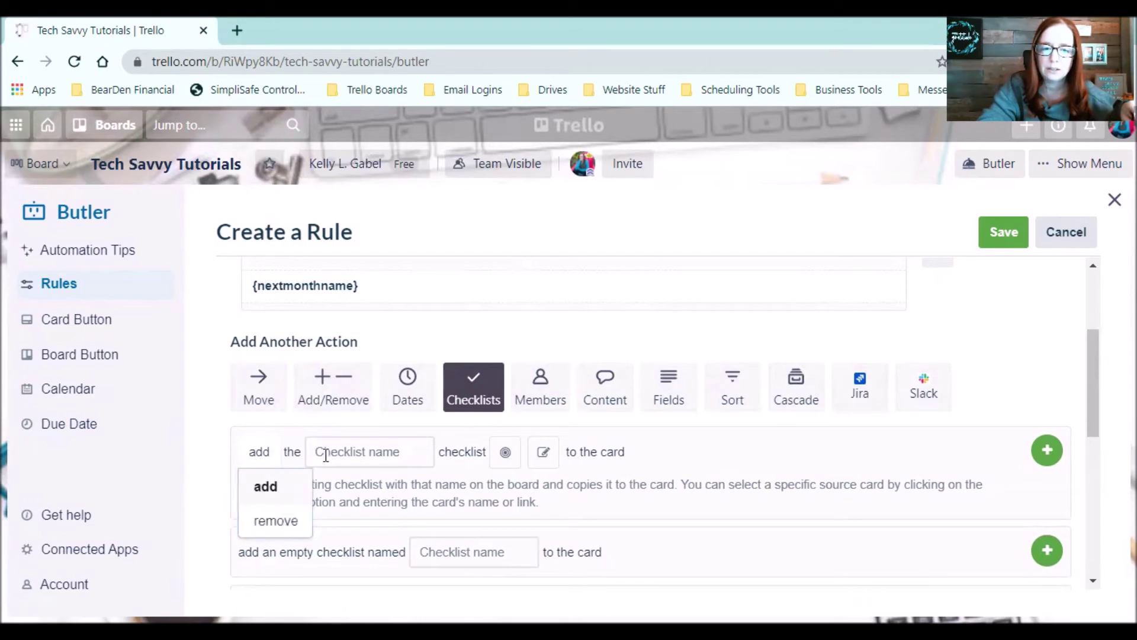
{"action": "left_click", "coordinate": [349, 452]}
{"action": "left_click", "coordinate": [349, 452]}
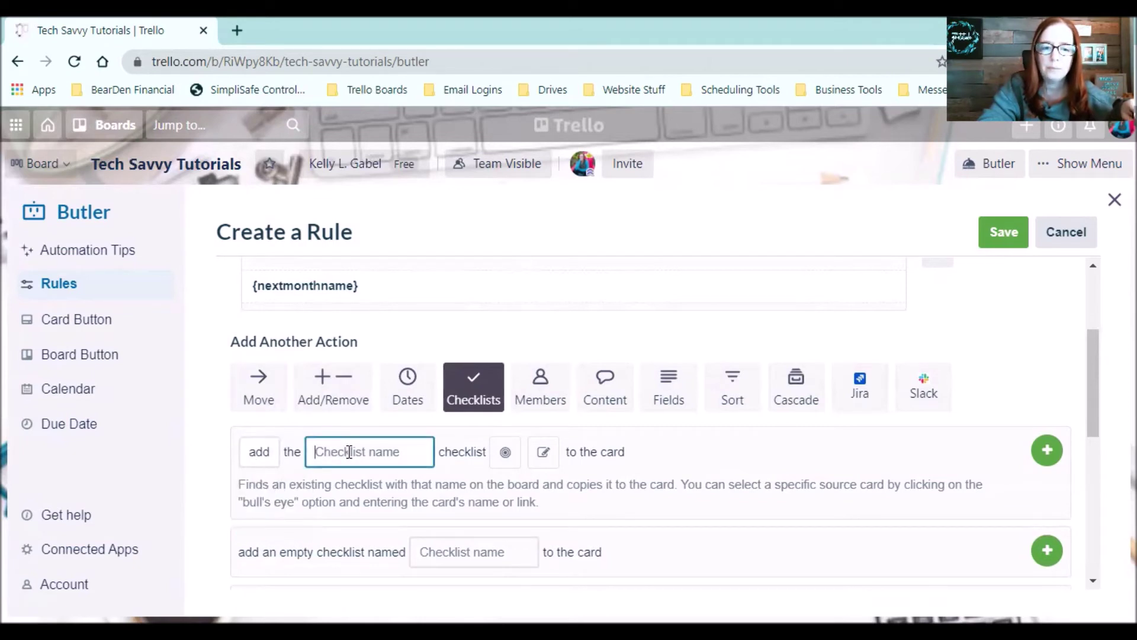
{"action": "type", "text": "Test"}
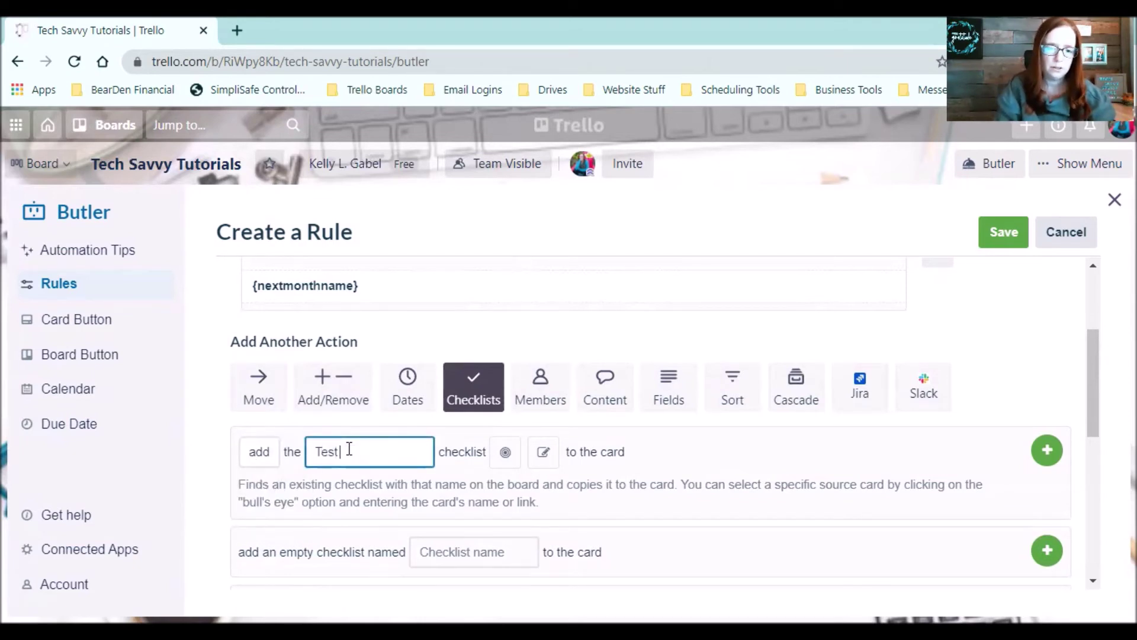
{"action": "type", "text": " Checklist"}
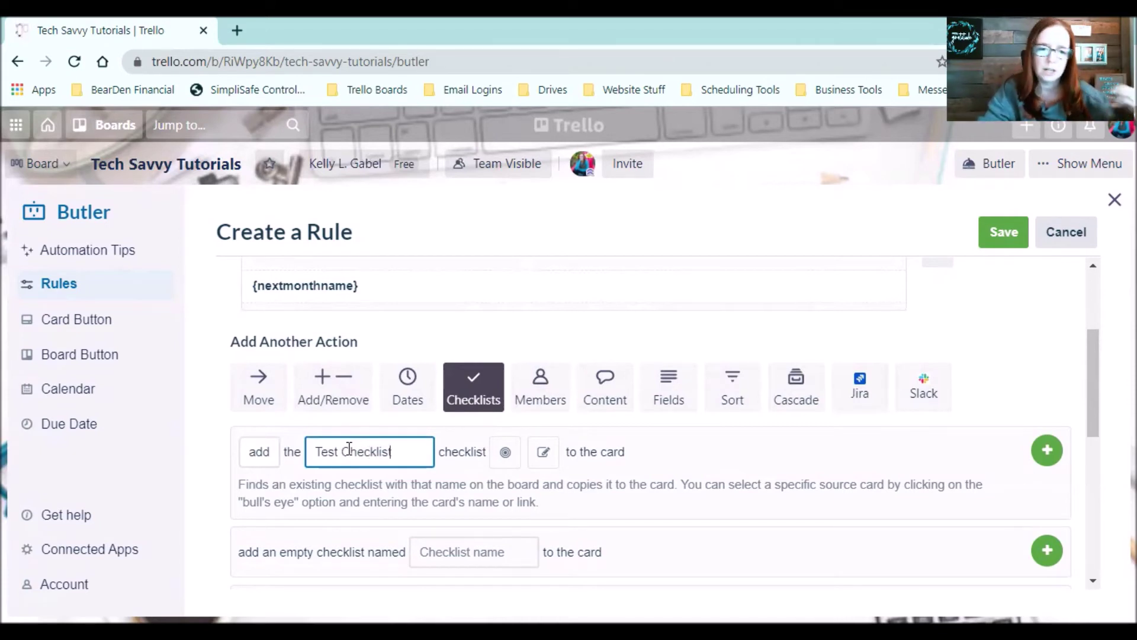
{"action": "left_click", "coordinate": [507, 454]}
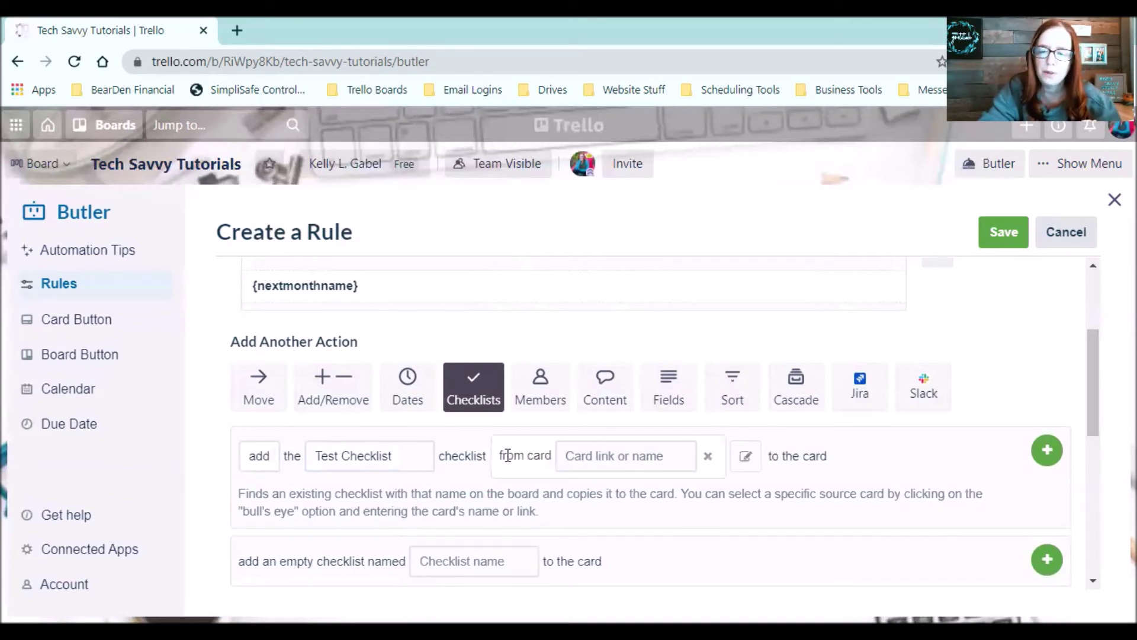
{"action": "left_click", "coordinate": [709, 458]}
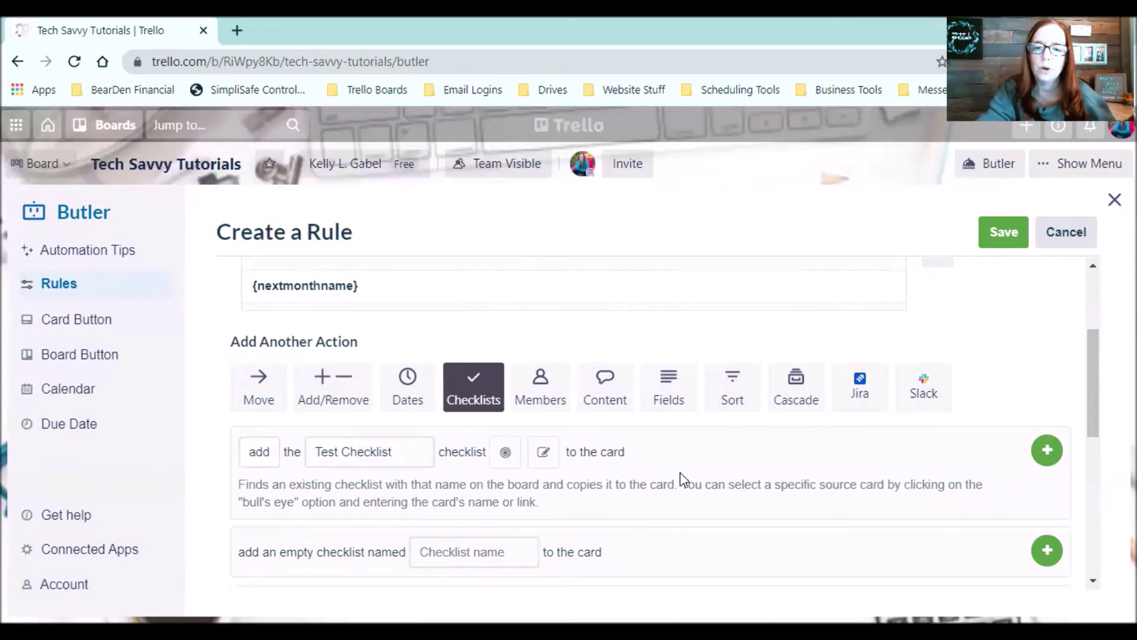
{"action": "left_click", "coordinate": [544, 452]}
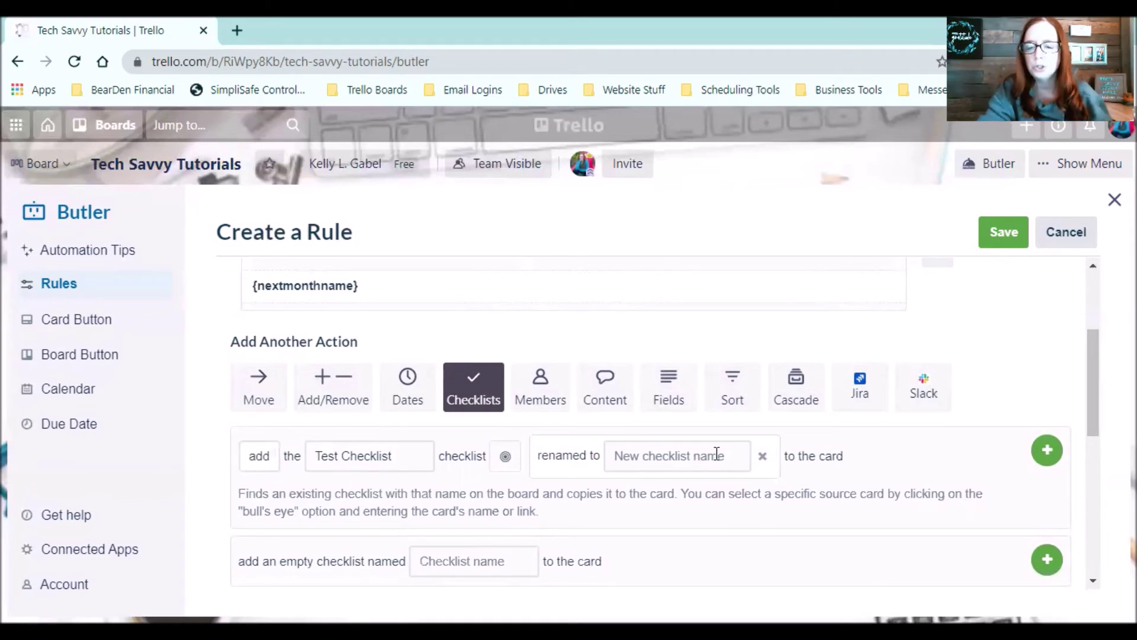
{"action": "left_click", "coordinate": [765, 456]}
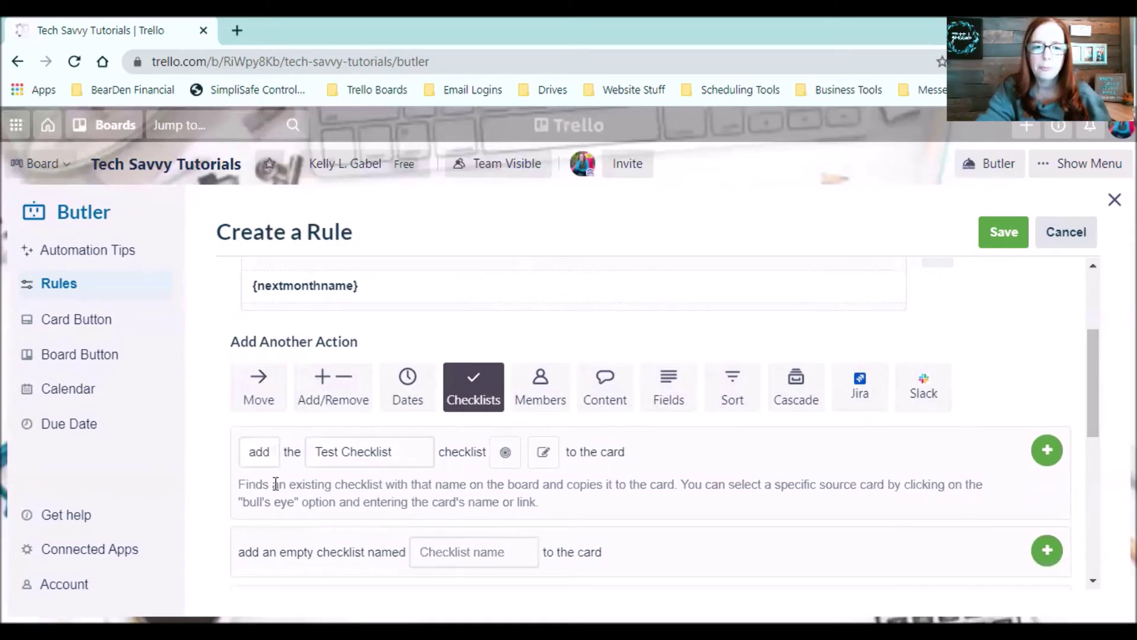
Keep the checklist operation as "add" and add the Test Checklist action to the rule.
{"action": "left_click", "coordinate": [257, 460]}
{"action": "left_click", "coordinate": [303, 485]}
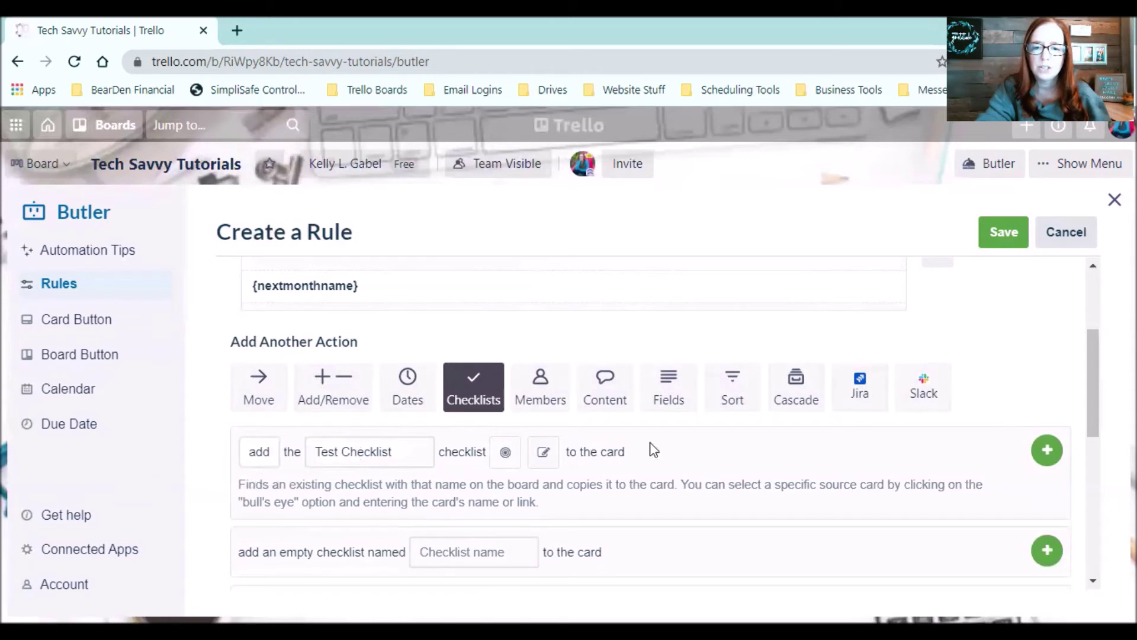
{"action": "left_click", "coordinate": [1045, 452]}
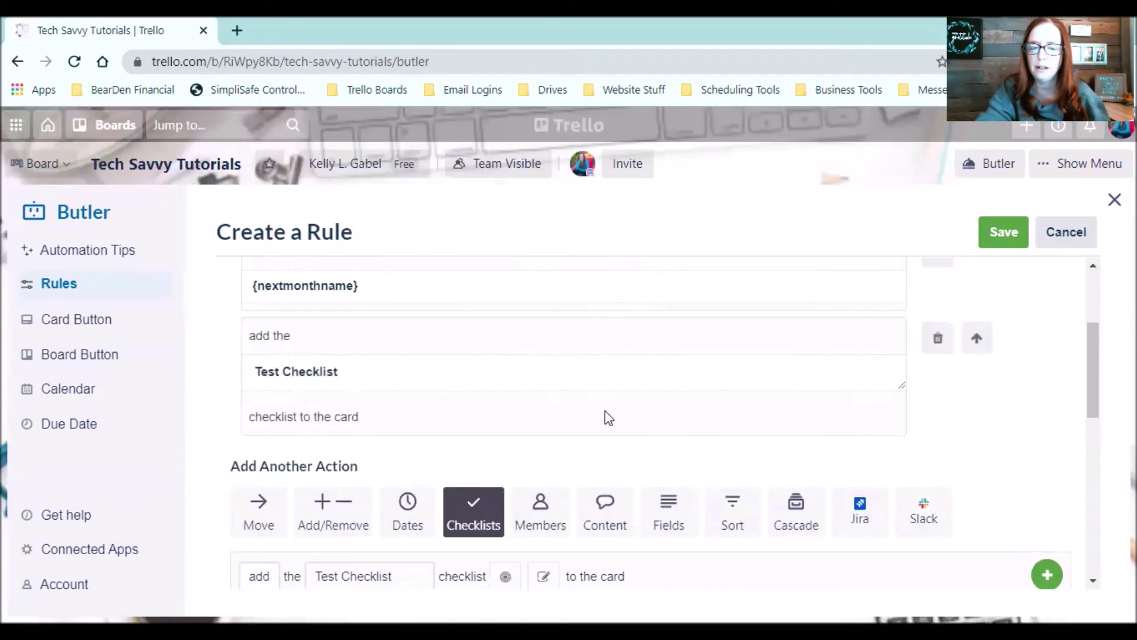
Start a date action that moves the due date and choose "the last day" as its day of the month.
{"action": "scroll", "coordinate": [618, 335], "scroll_direction": "down", "scroll_amount": 2}
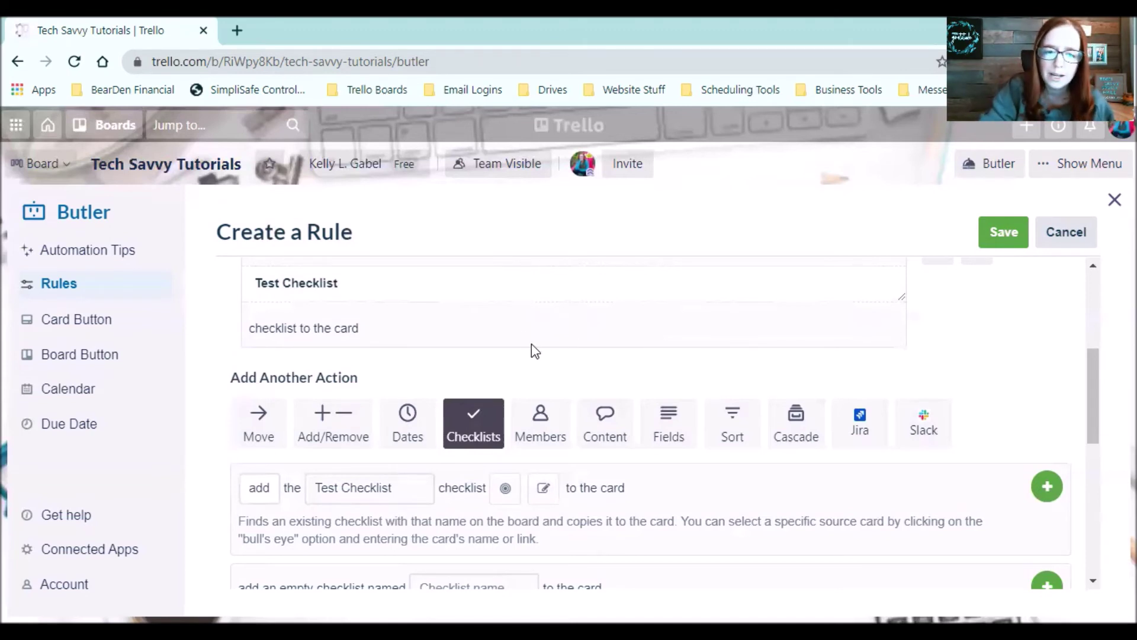
{"action": "scroll", "coordinate": [524, 330], "scroll_direction": "down", "scroll_amount": 2}
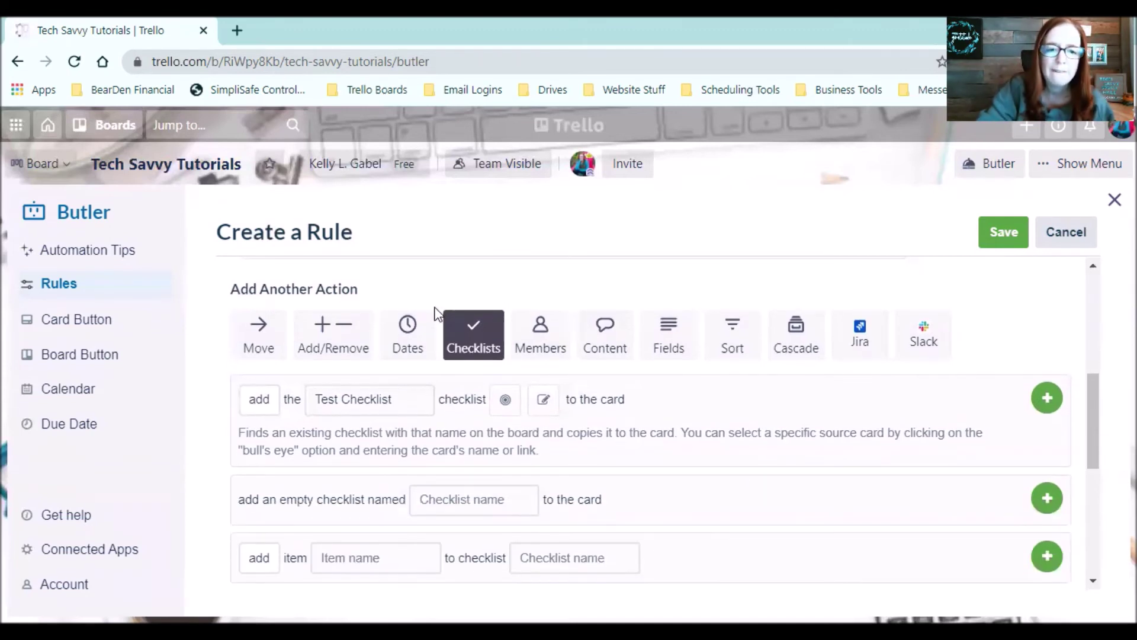
{"action": "left_click", "coordinate": [410, 333]}
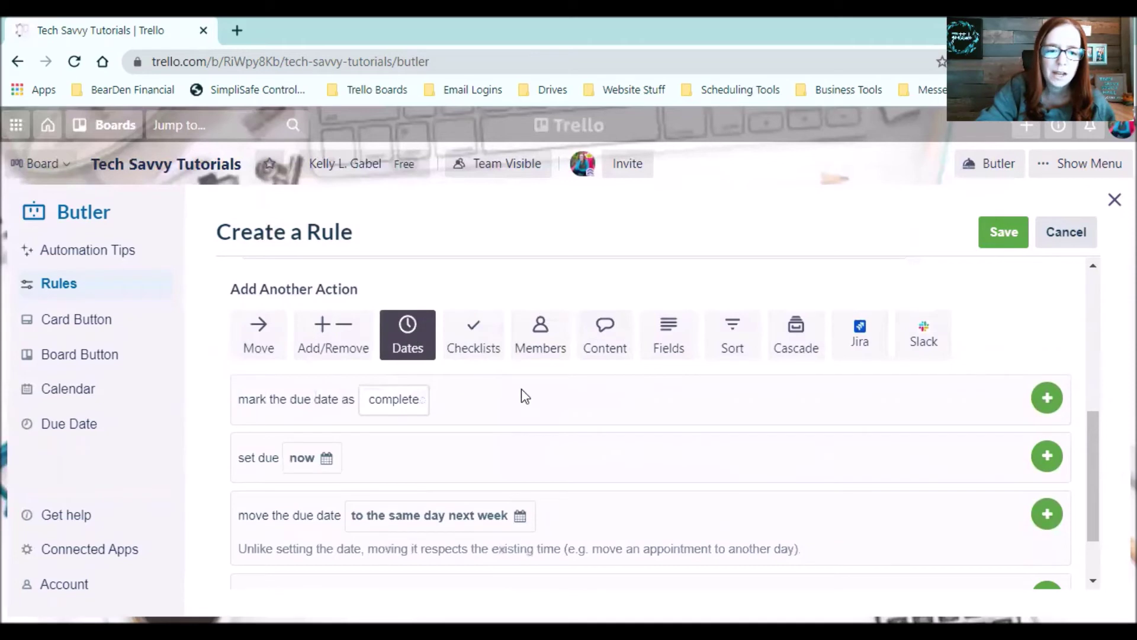
{"action": "scroll", "coordinate": [622, 429], "scroll_direction": "down", "scroll_amount": 2}
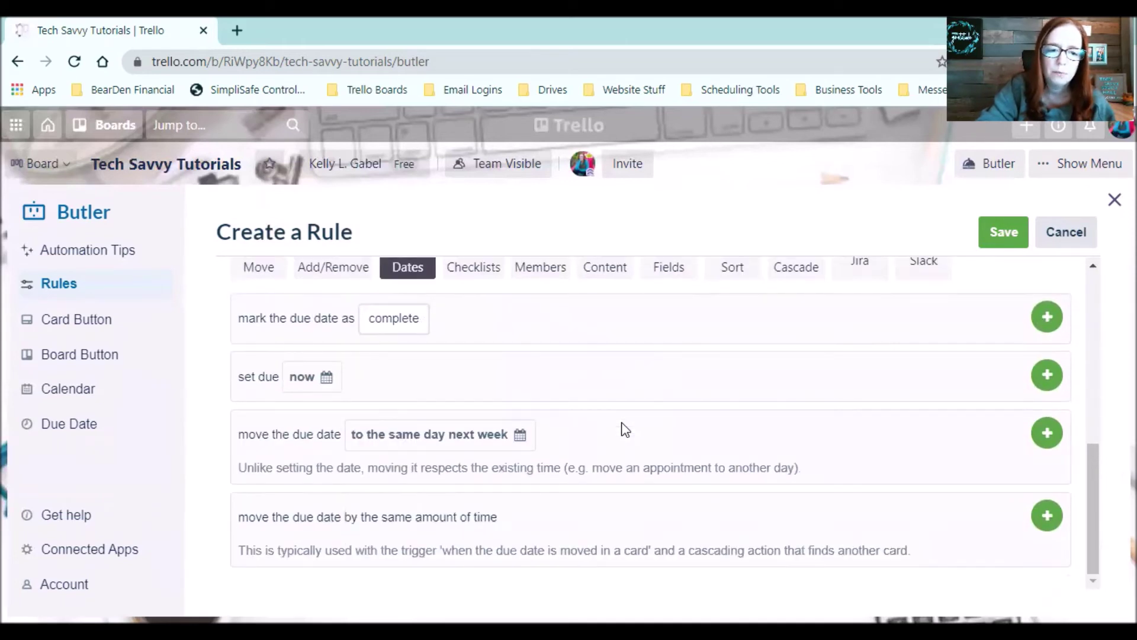
{"action": "left_click", "coordinate": [431, 438]}
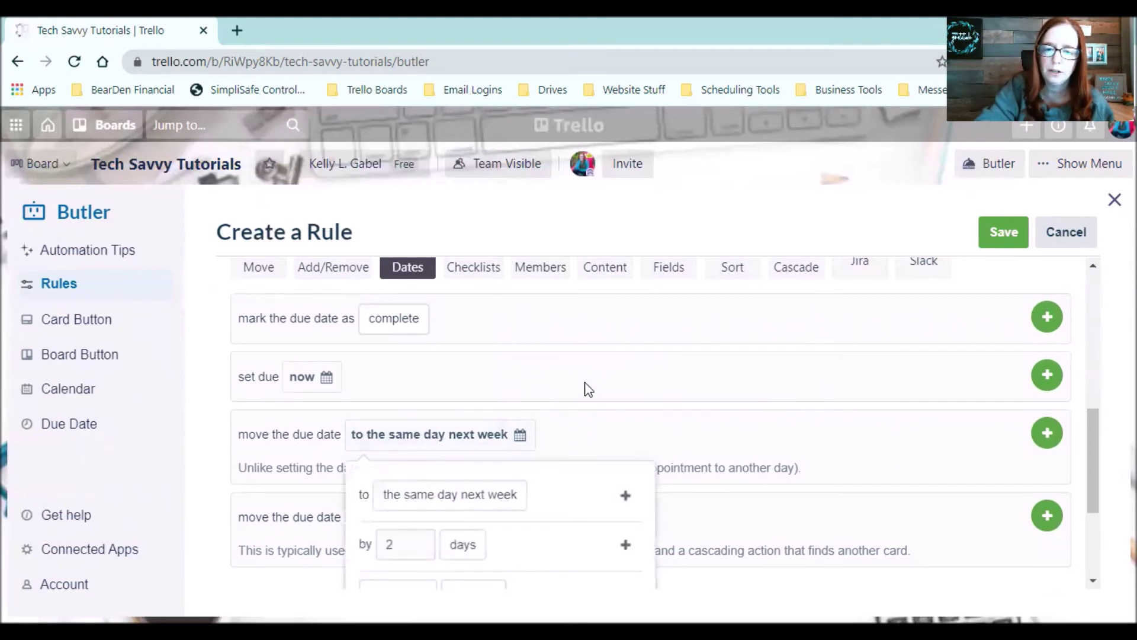
{"action": "scroll", "coordinate": [614, 373], "scroll_direction": "down", "scroll_amount": 2}
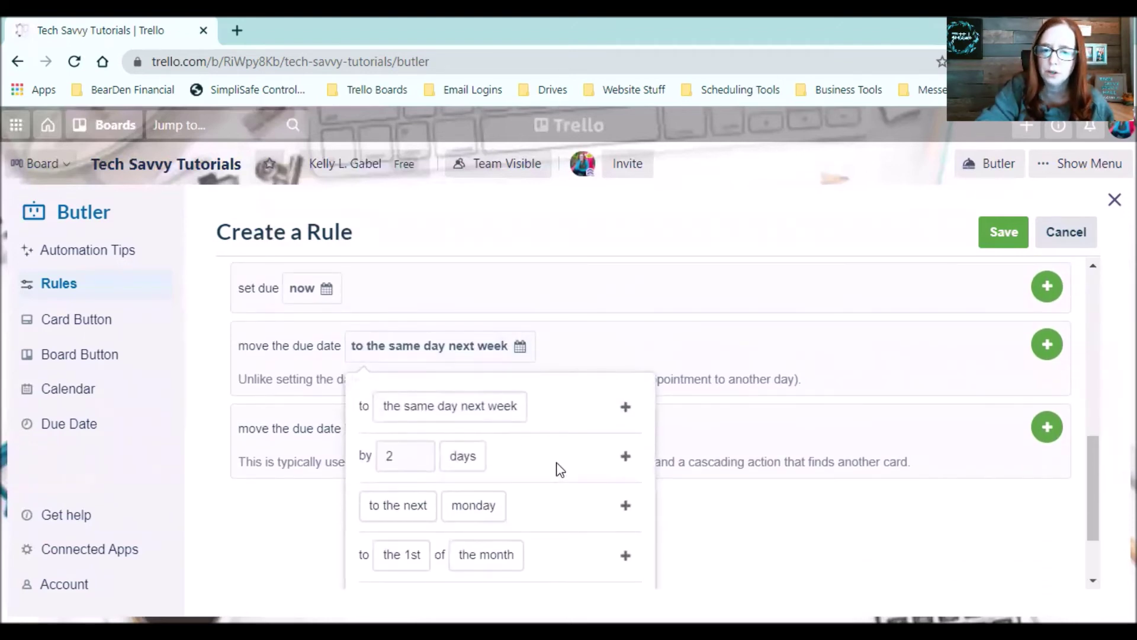
{"action": "scroll", "coordinate": [560, 469], "scroll_direction": "down", "scroll_amount": 2}
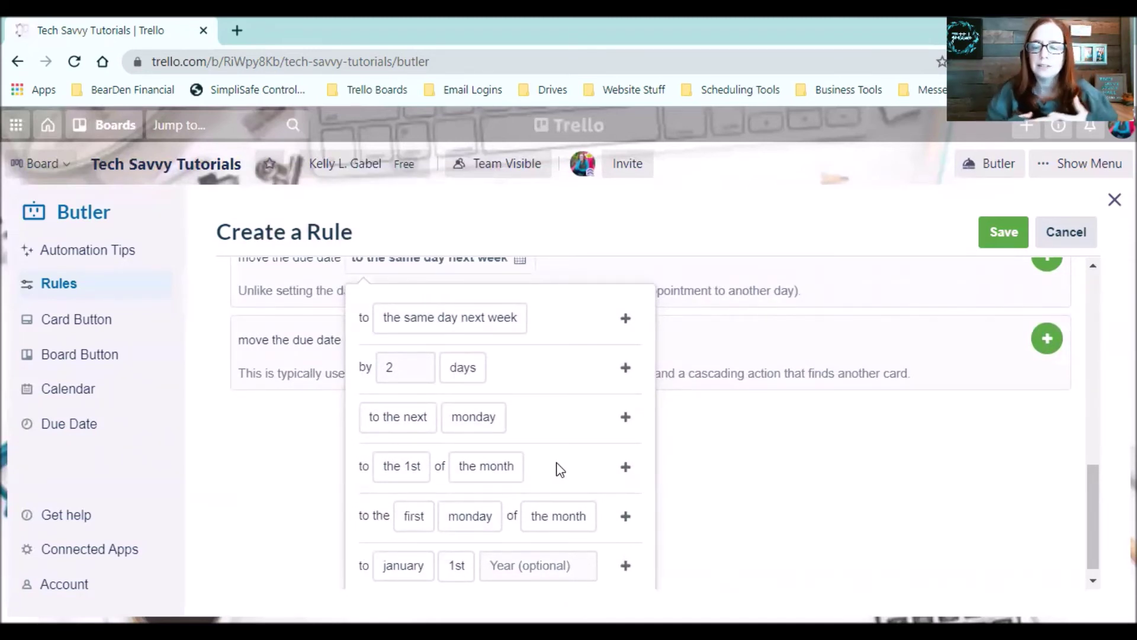
{"action": "left_click", "coordinate": [405, 474]}
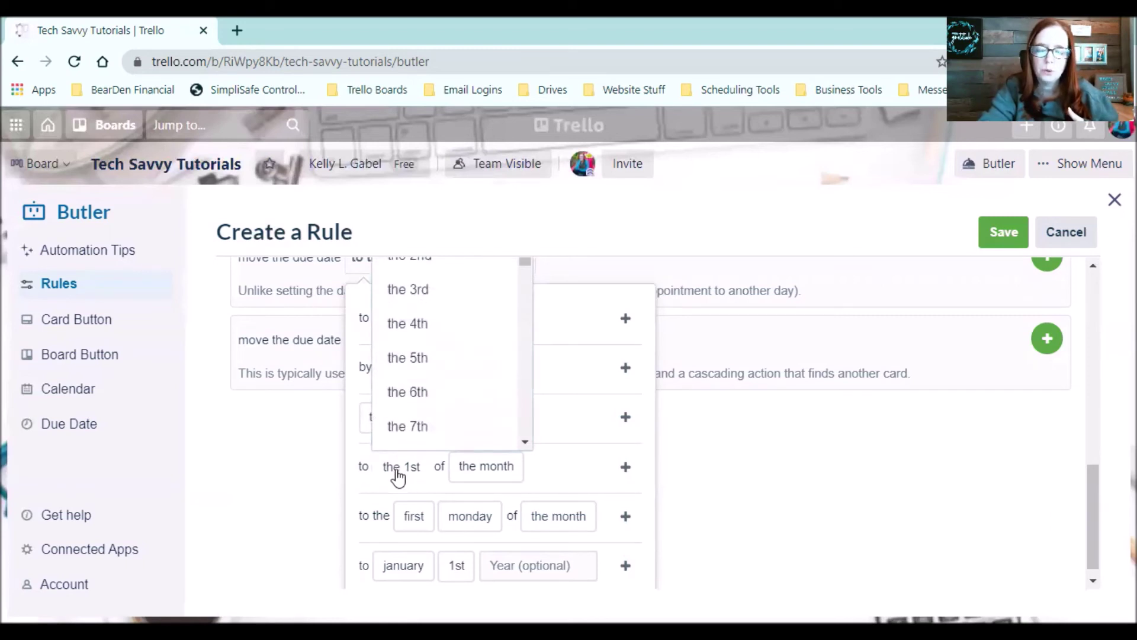
{"action": "scroll", "coordinate": [437, 362], "scroll_direction": "down", "scroll_amount": 9}
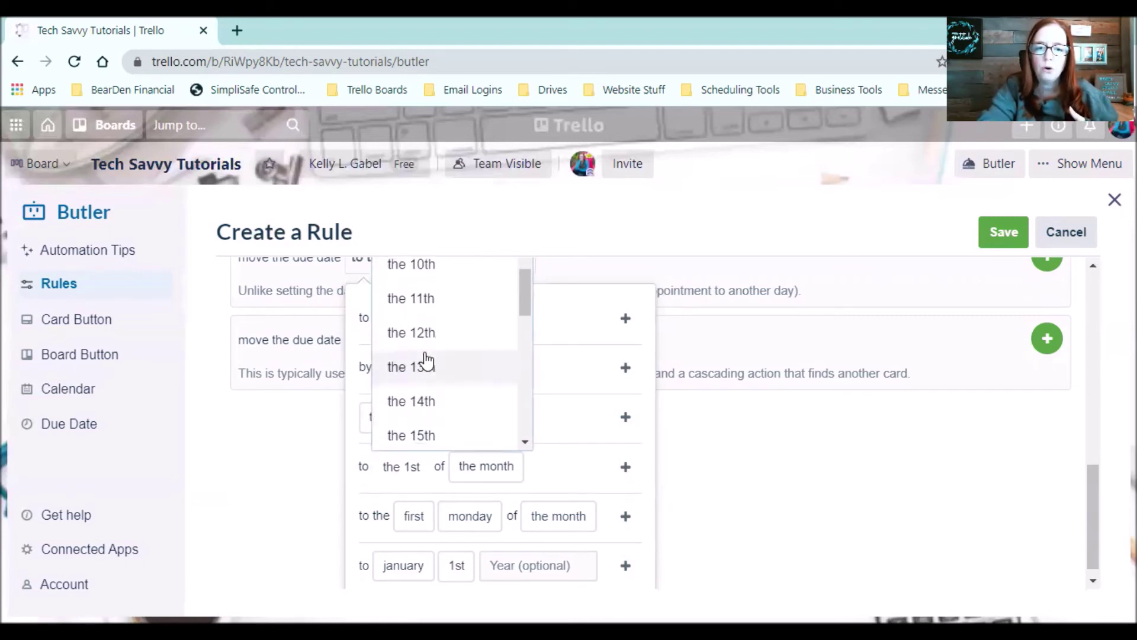
{"action": "scroll", "coordinate": [427, 359], "scroll_direction": "down", "scroll_amount": 6}
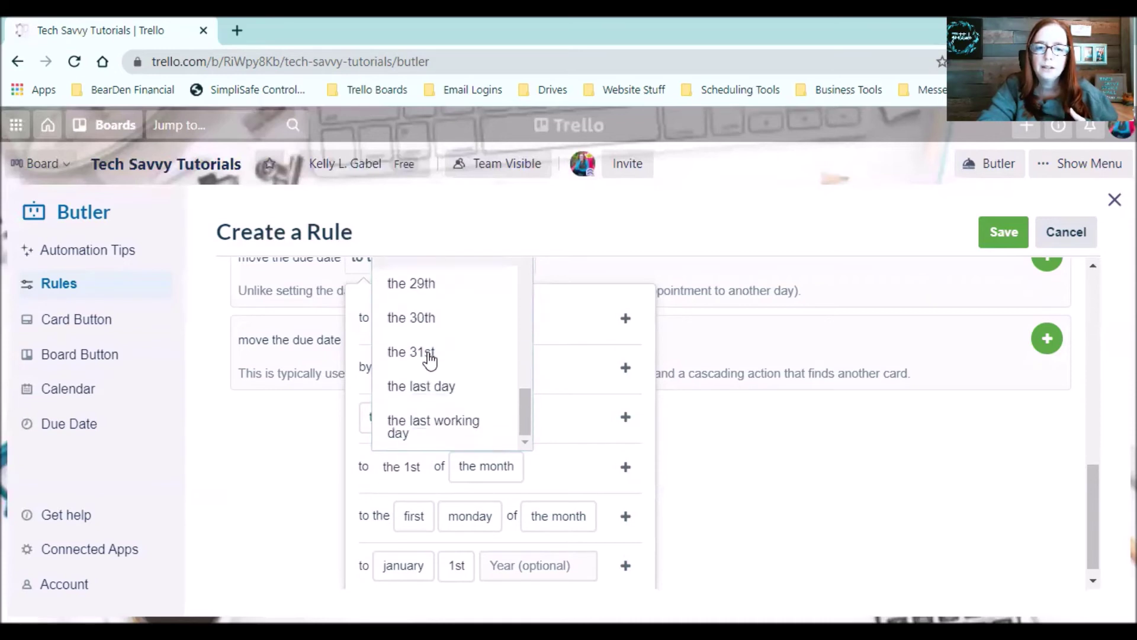
{"action": "left_click", "coordinate": [404, 392]}
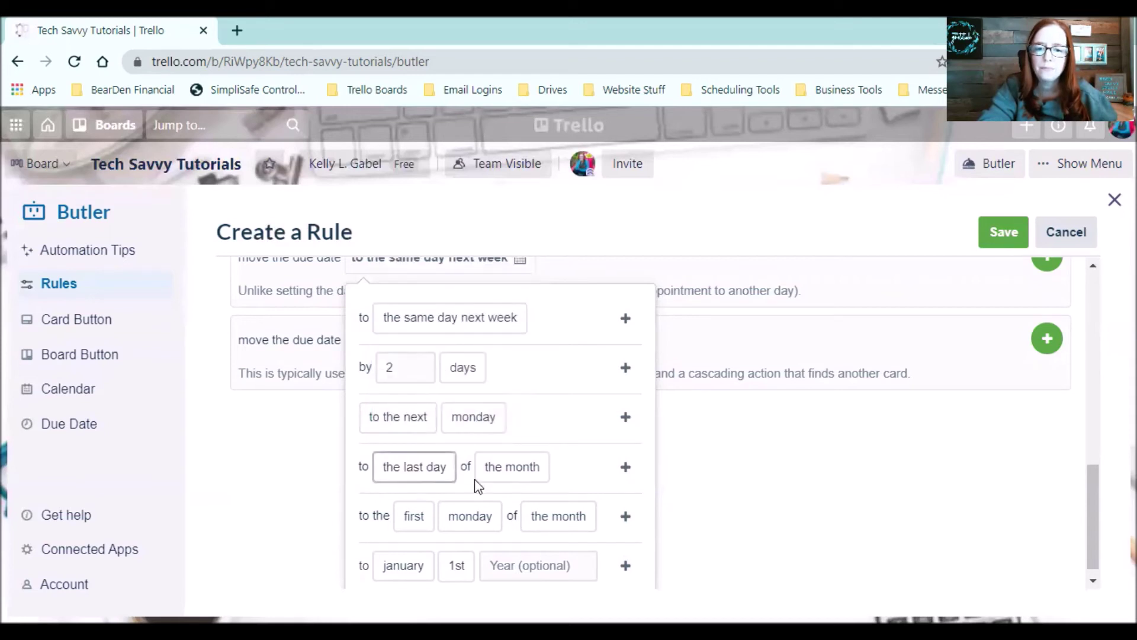
Set the month of the due date move to "next month" and apply that date setting.
{"action": "left_click", "coordinate": [513, 471]}
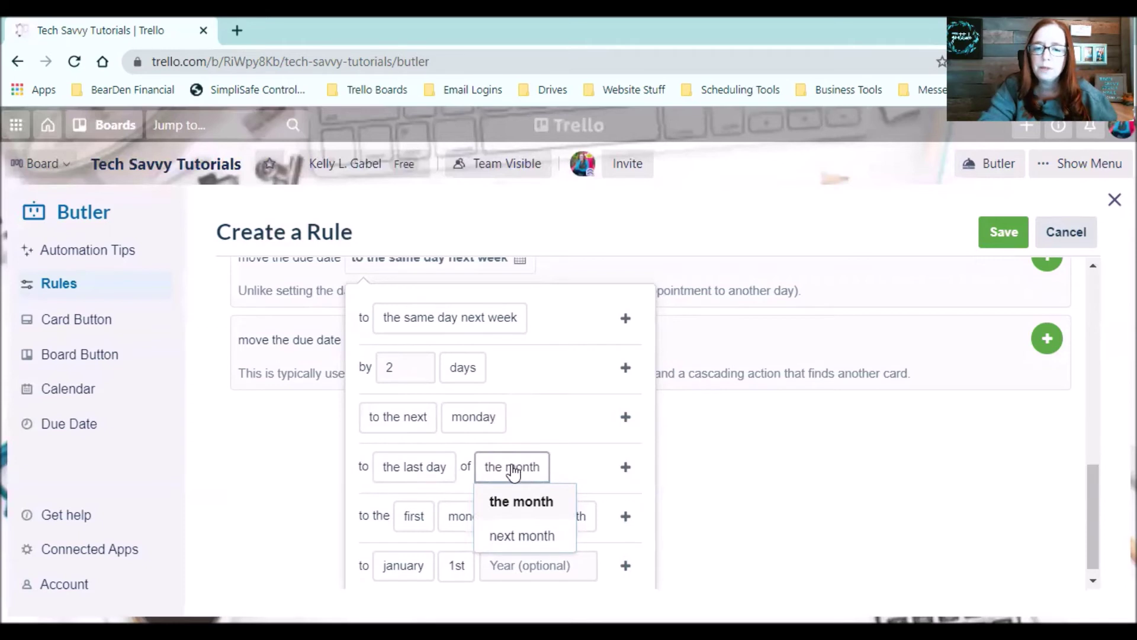
{"action": "left_click", "coordinate": [520, 502]}
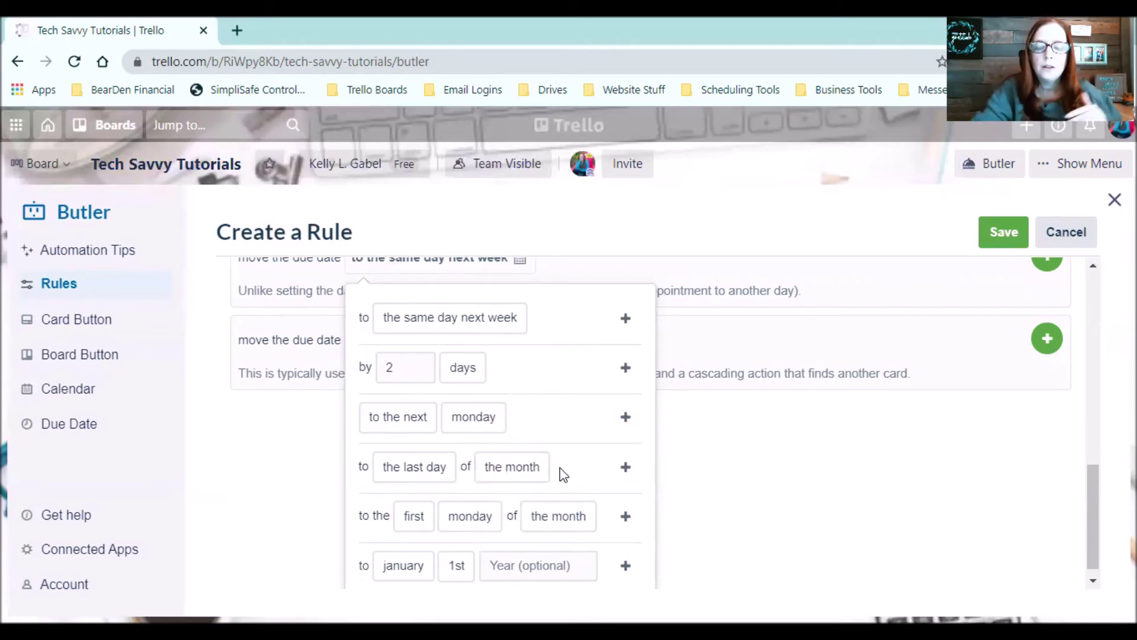
{"action": "left_click", "coordinate": [523, 470]}
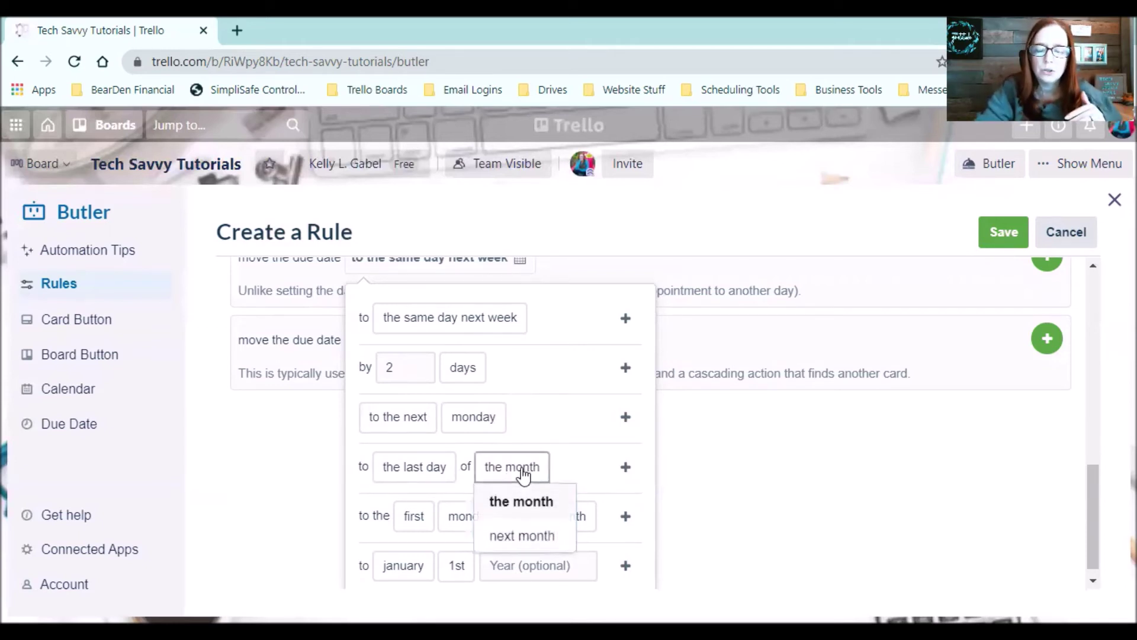
{"action": "left_click", "coordinate": [510, 536]}
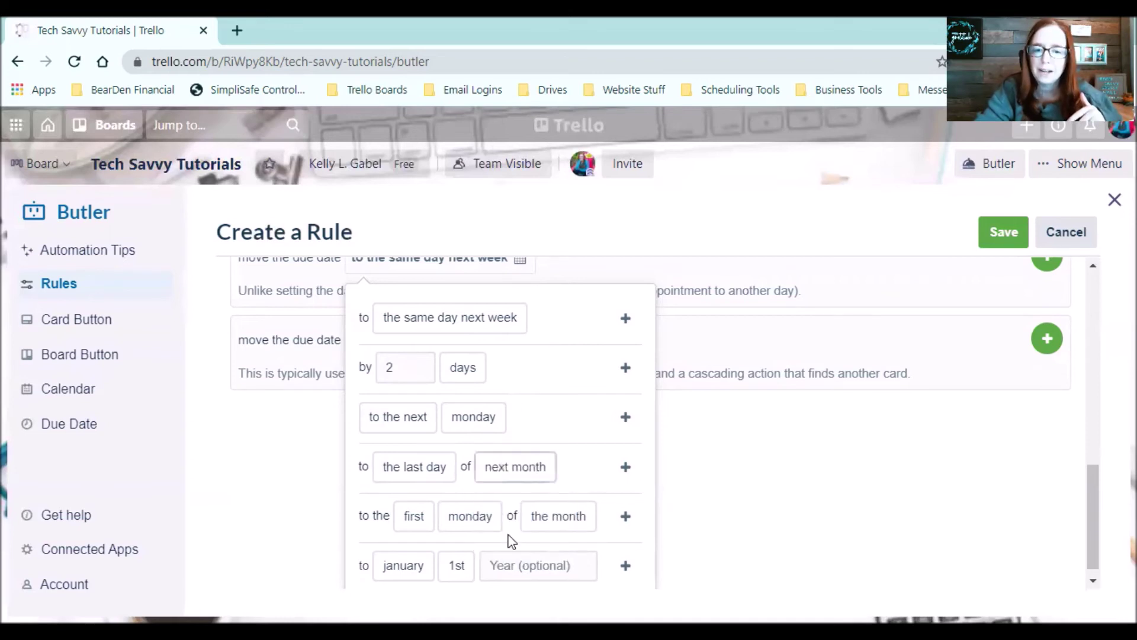
{"action": "left_click", "coordinate": [626, 473]}
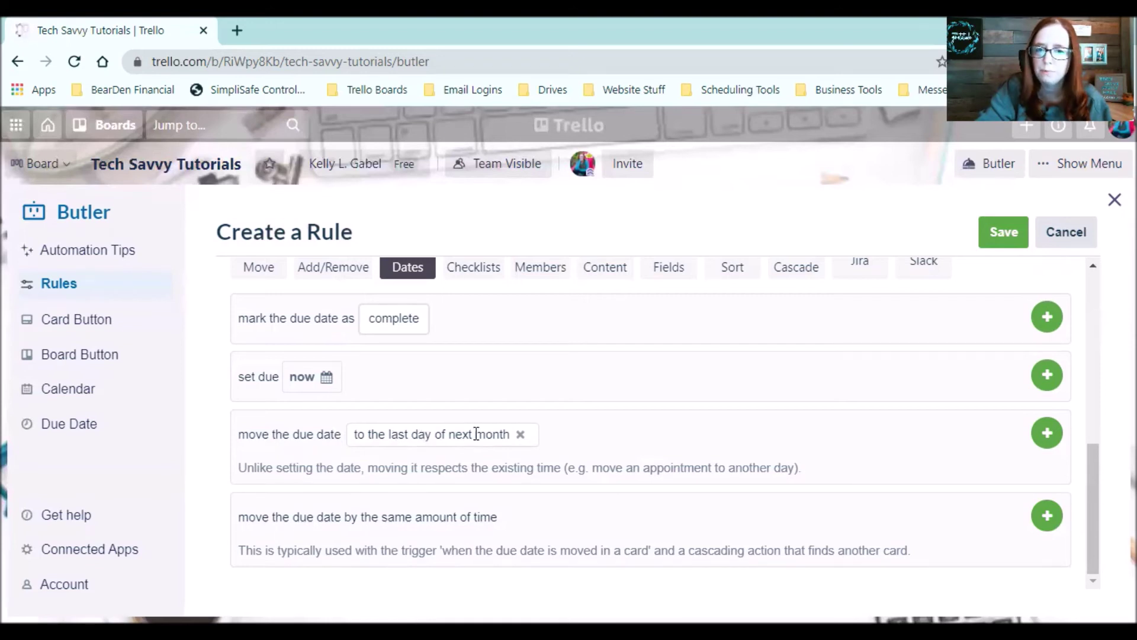
Add the action "move the due date to the last day of next month" to the rule and review the action list.
{"action": "scroll", "coordinate": [578, 432], "scroll_direction": "up", "scroll_amount": 2}
{"action": "scroll", "coordinate": [578, 433], "scroll_direction": "up", "scroll_amount": 3}
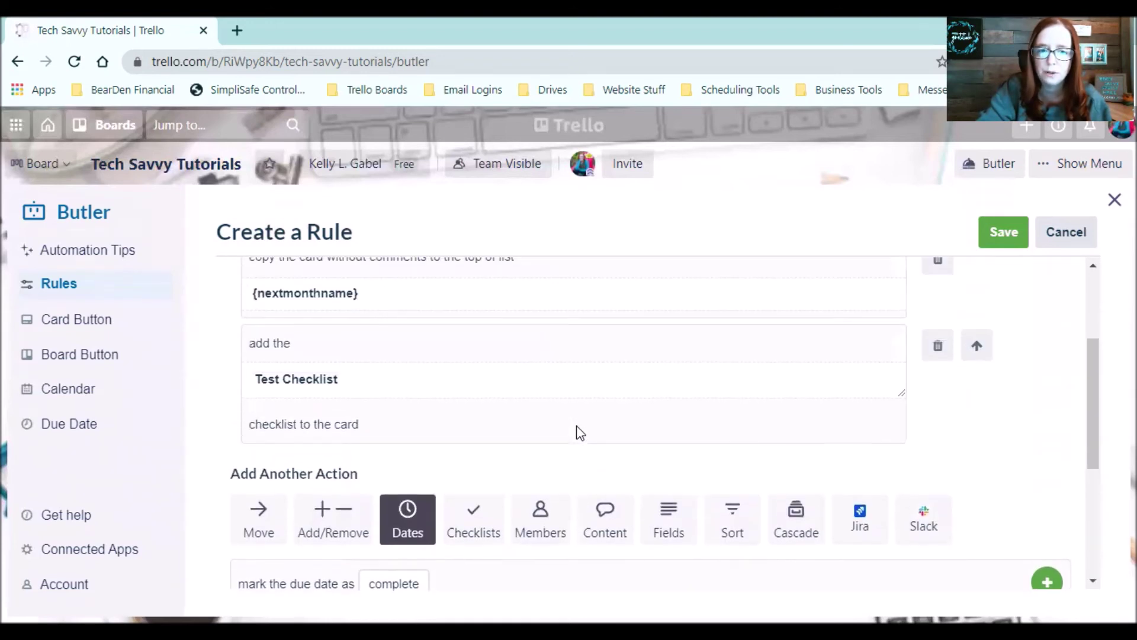
{"action": "scroll", "coordinate": [496, 356], "scroll_direction": "up", "scroll_amount": 2}
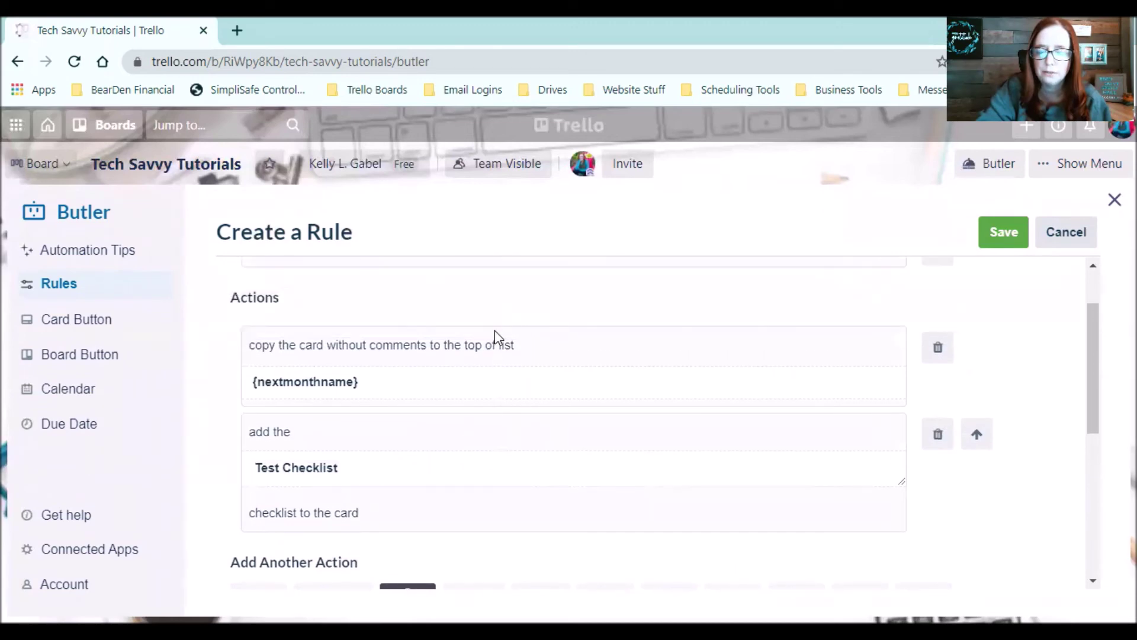
{"action": "scroll", "coordinate": [497, 344], "scroll_direction": "down", "scroll_amount": 7}
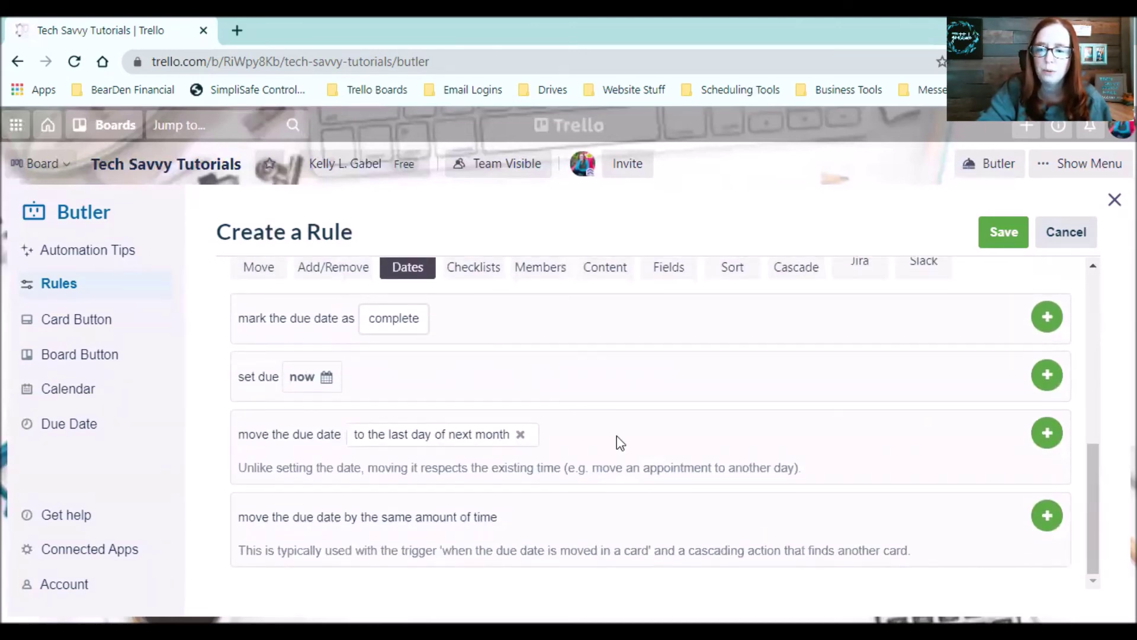
{"action": "left_click", "coordinate": [1048, 434]}
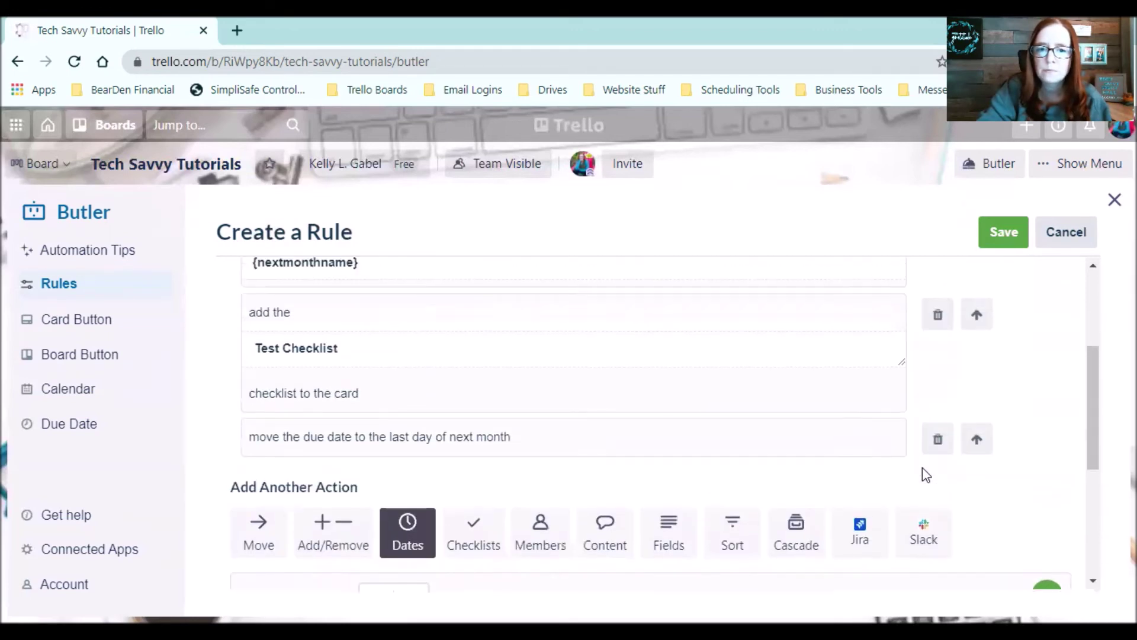
{"action": "scroll", "coordinate": [923, 468], "scroll_direction": "up", "scroll_amount": 2}
{"action": "scroll", "coordinate": [636, 546], "scroll_direction": "down", "scroll_amount": 2}
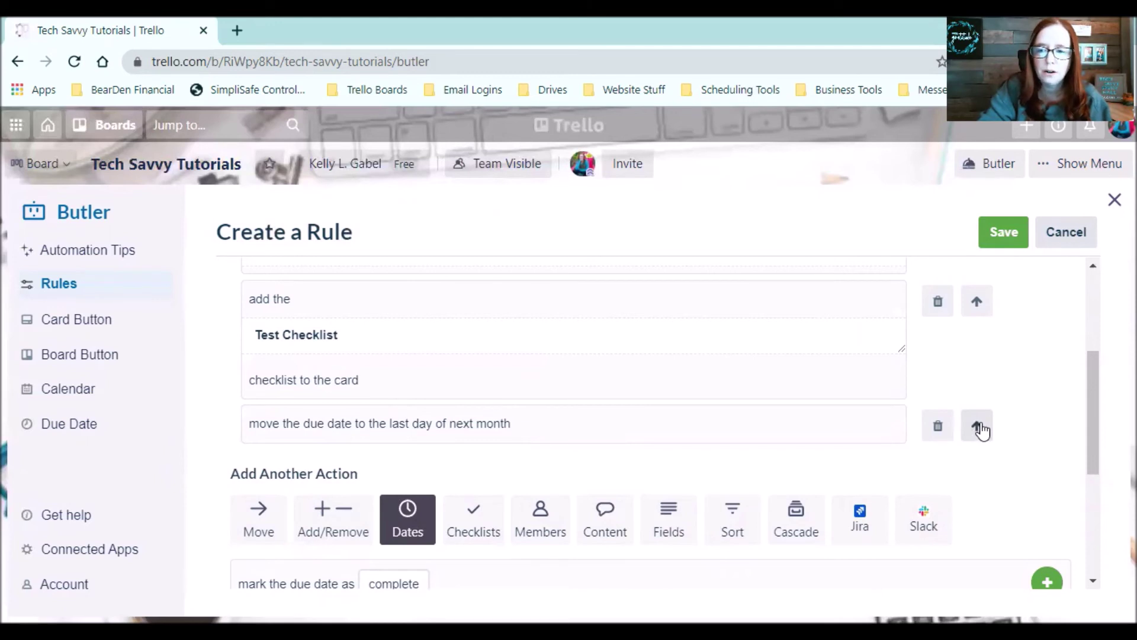
Review the rule's copy, checklist and due date actions and save the new rule.
{"action": "scroll", "coordinate": [736, 280], "scroll_direction": "up", "scroll_amount": 2}
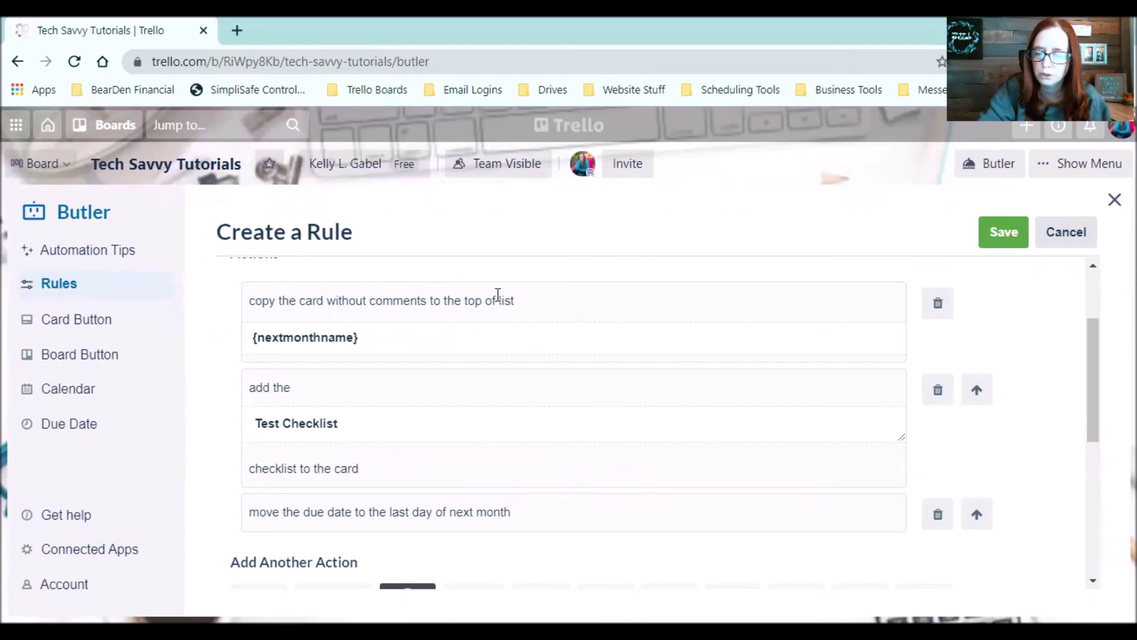
{"action": "scroll", "coordinate": [398, 425], "scroll_direction": "down", "scroll_amount": 2}
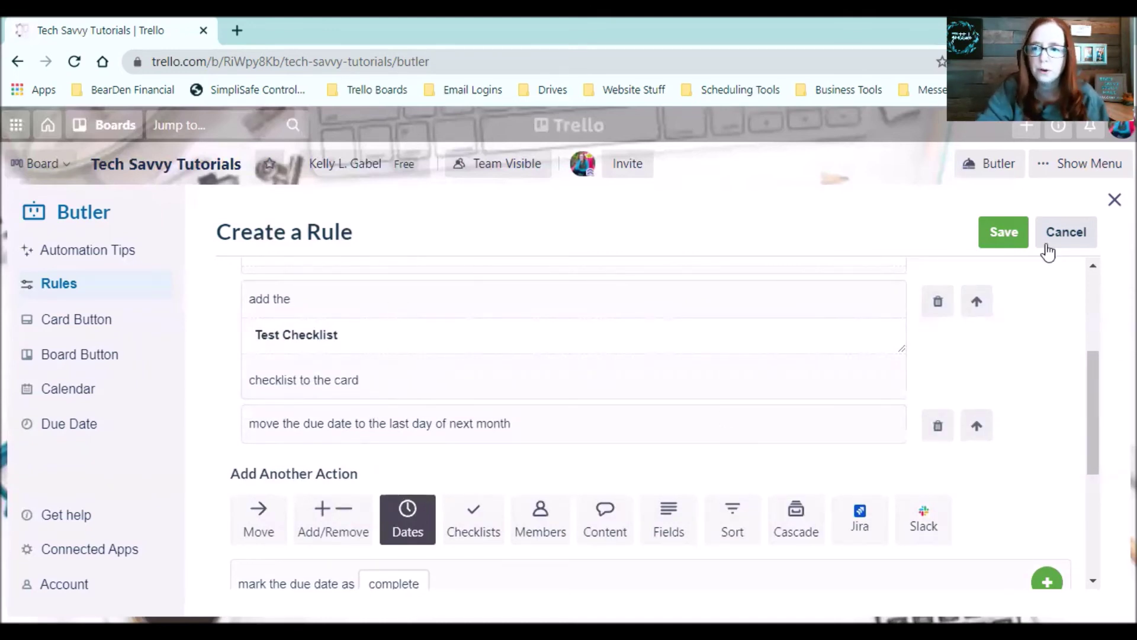
{"action": "left_click", "coordinate": [999, 234]}
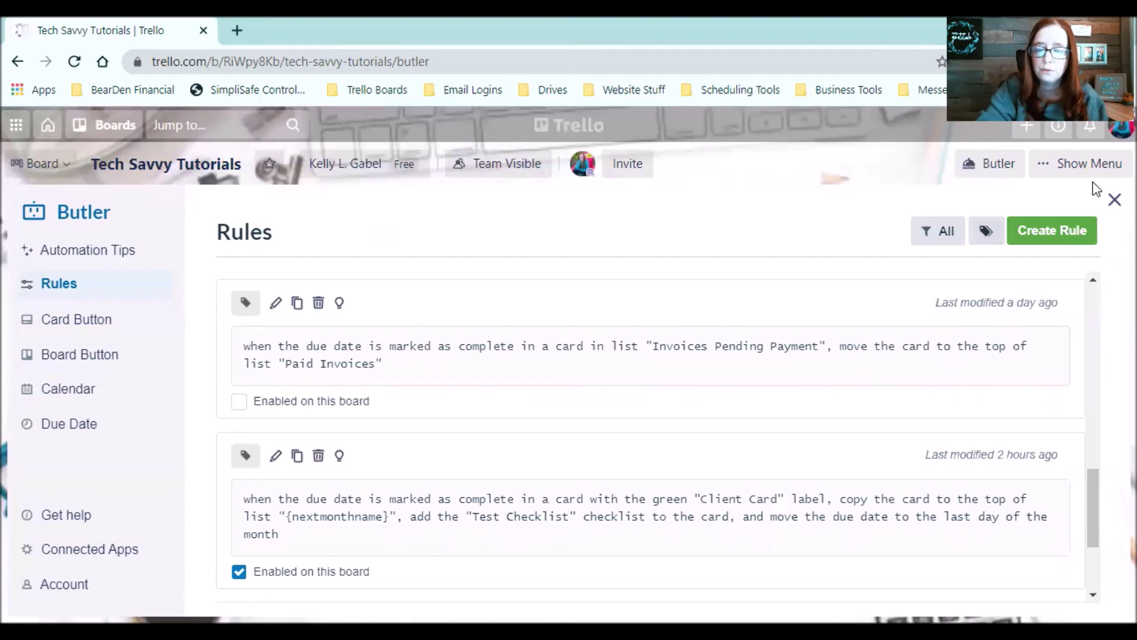
Disable the older green "Client Card" rule on this board and open the Test Client card in the March list.
{"action": "scroll", "coordinate": [441, 428], "scroll_direction": "down", "scroll_amount": 3}
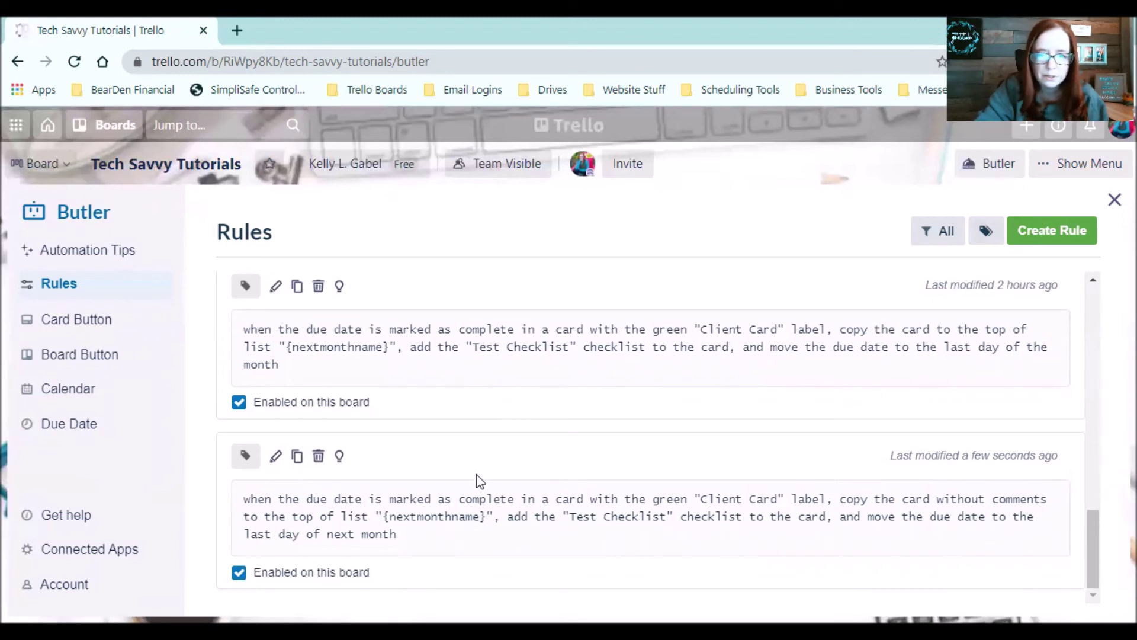
{"action": "left_click", "coordinate": [239, 404]}
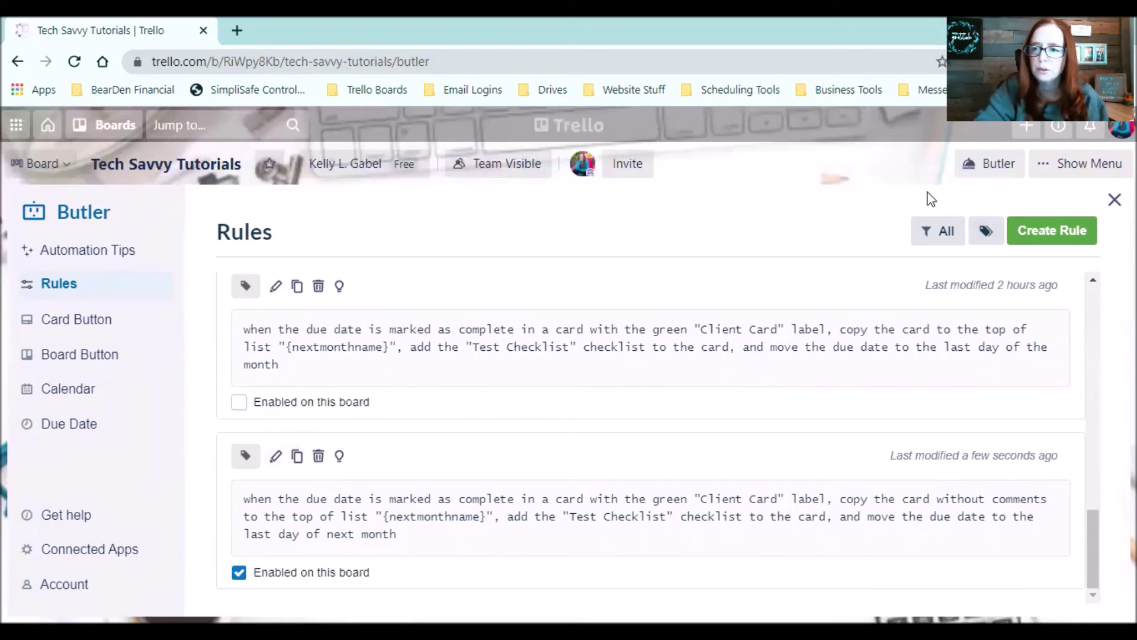
{"action": "left_click", "coordinate": [1115, 200]}
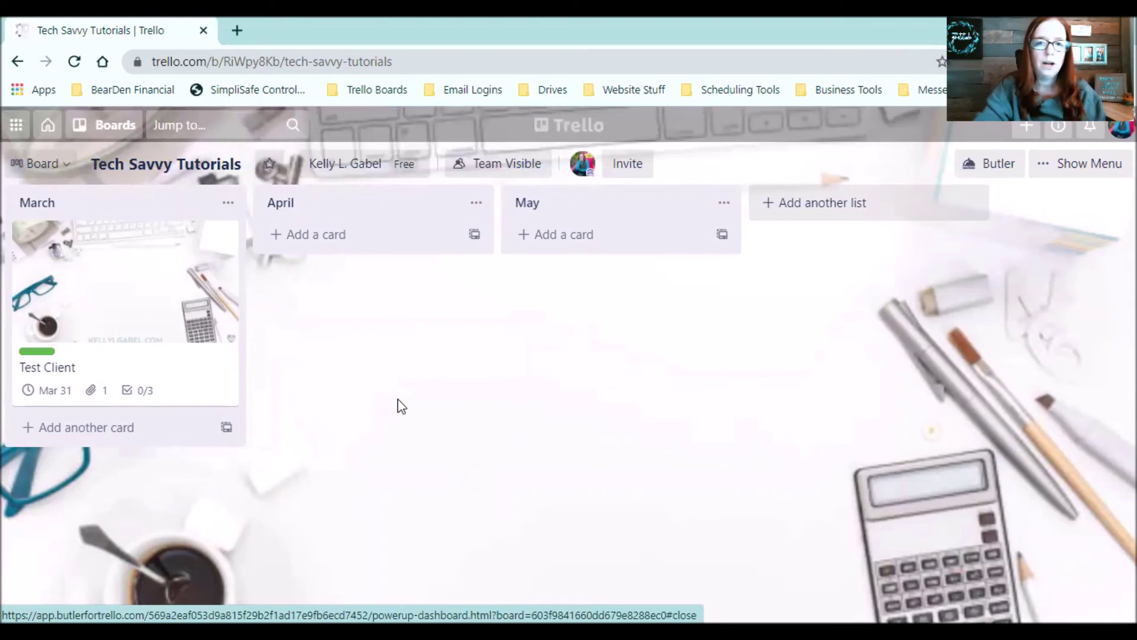
{"action": "left_click", "coordinate": [165, 324]}
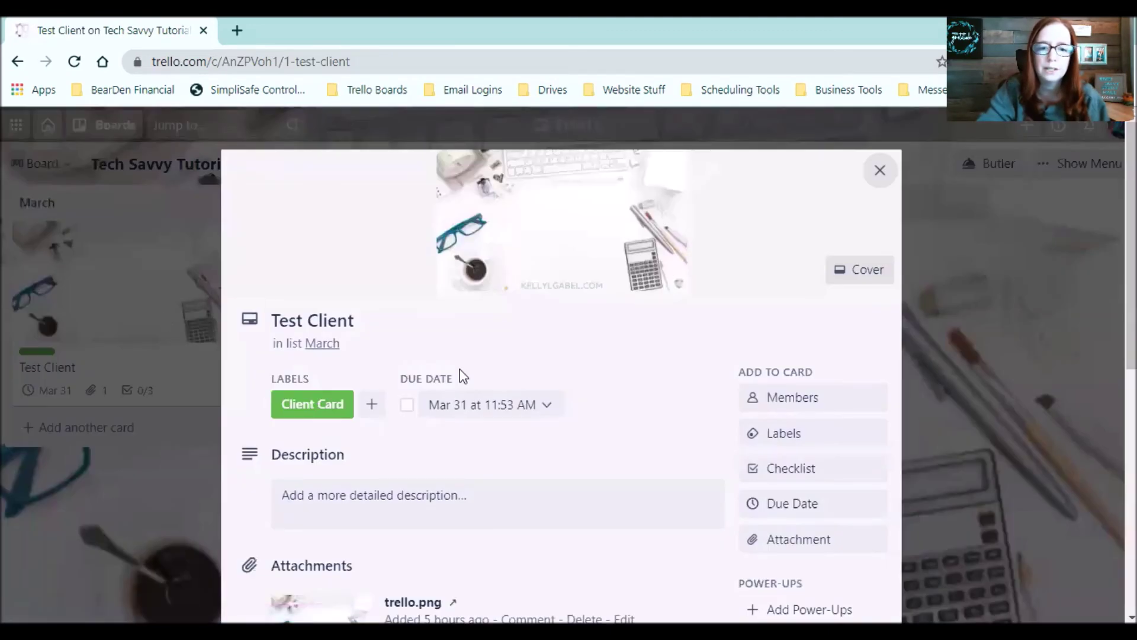
{"action": "left_click", "coordinate": [480, 405]}
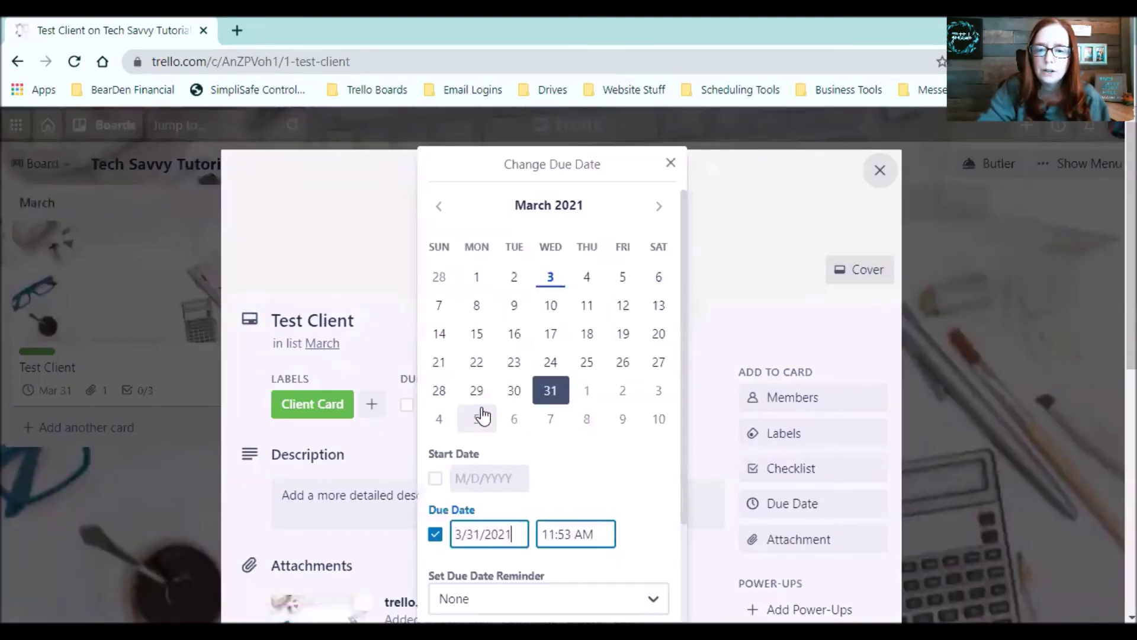
{"action": "left_click", "coordinate": [474, 536]}
{"action": "key", "text": "Delete"}
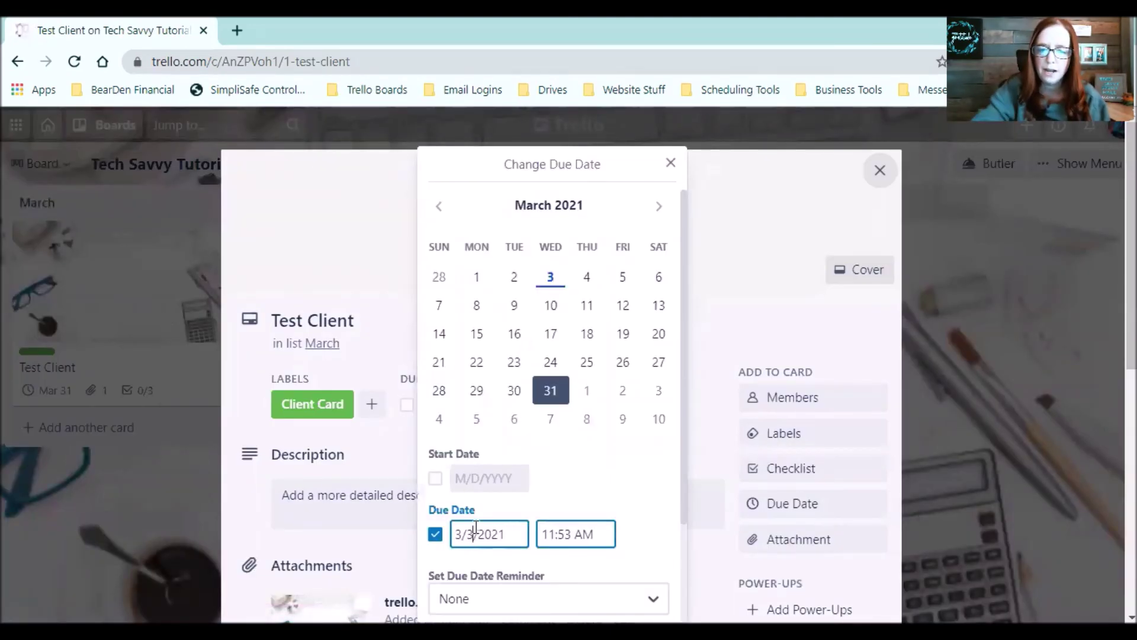
{"action": "left_click", "coordinate": [571, 535]}
{"action": "left_click_drag", "start_coordinate": [573, 535], "coordinate": [540, 539]}
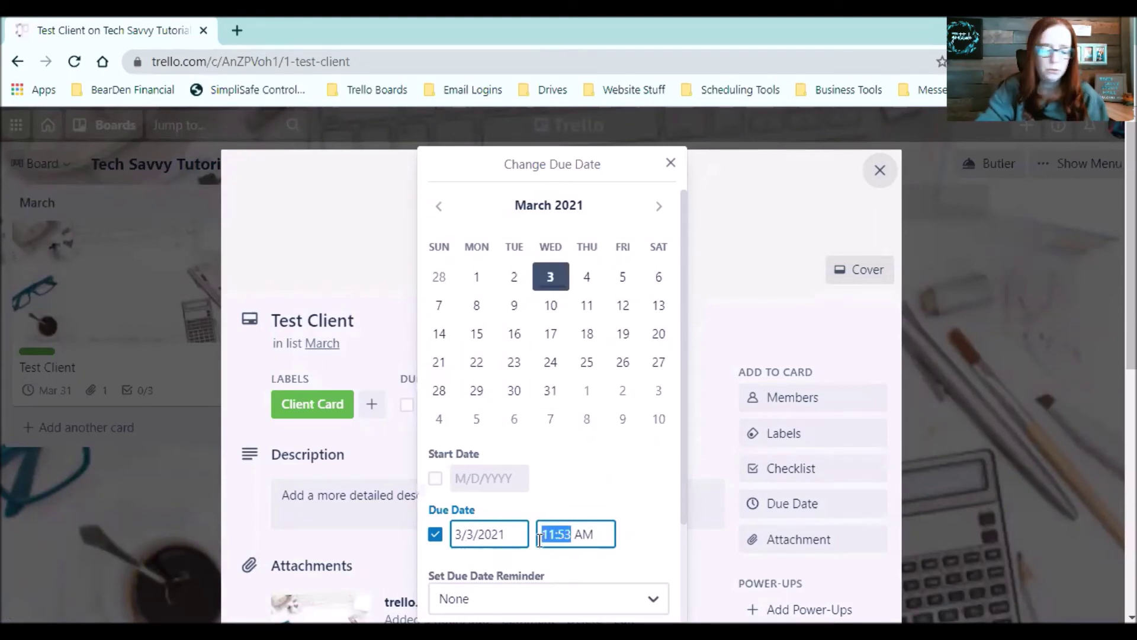
{"action": "type", "text": "12:10"}
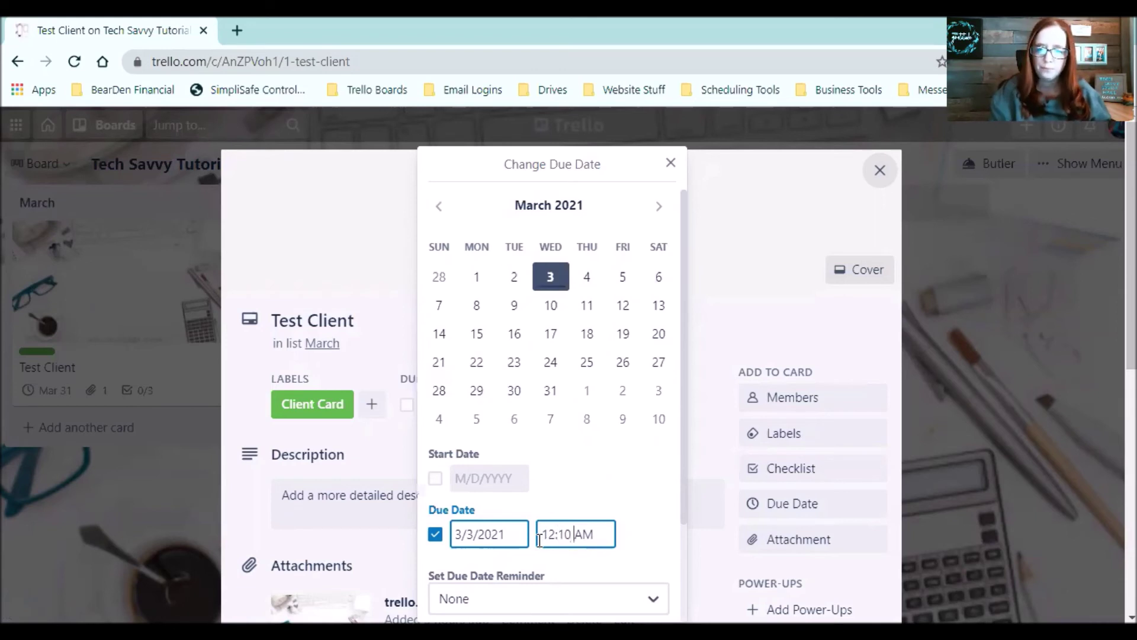
{"action": "type", "text": "P"}
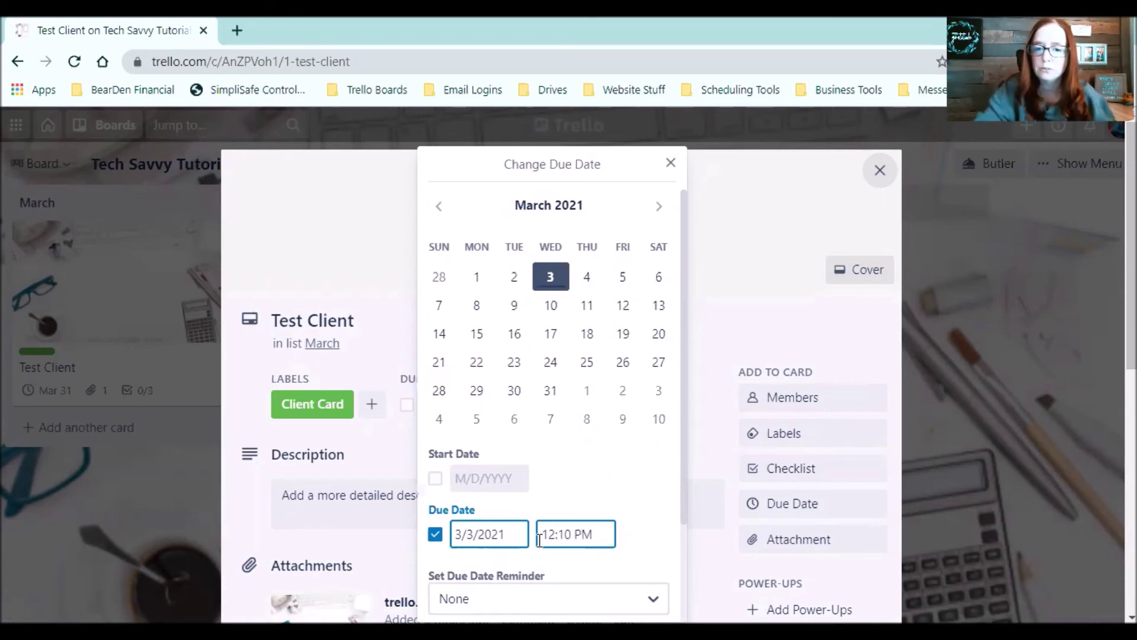
{"action": "left_click", "coordinate": [377, 288]}
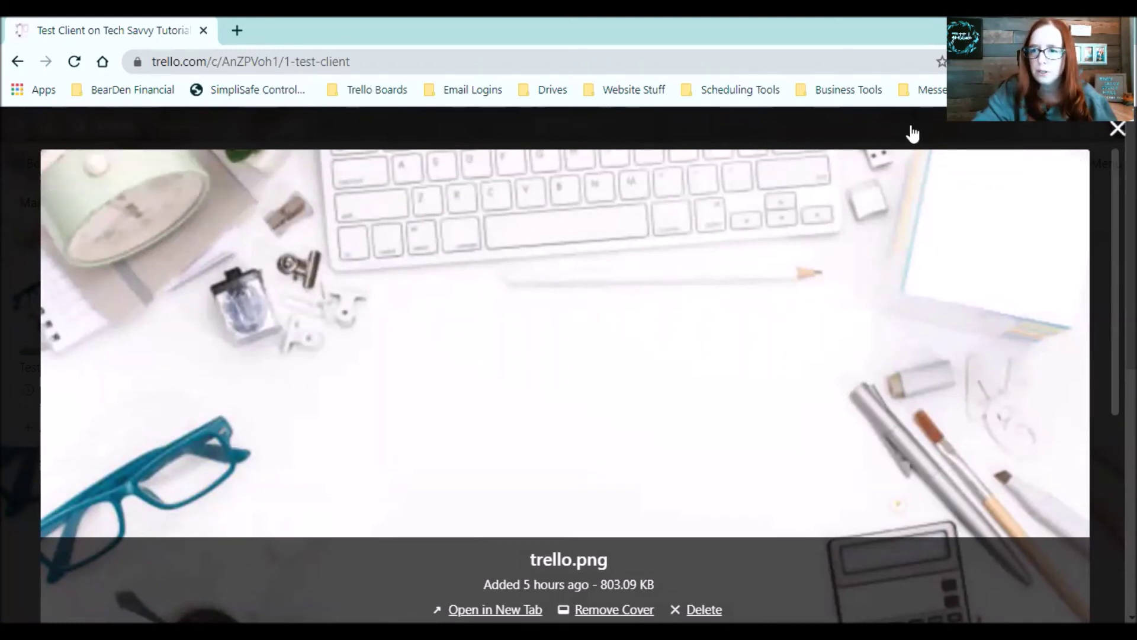
{"action": "left_click", "coordinate": [1078, 125]}
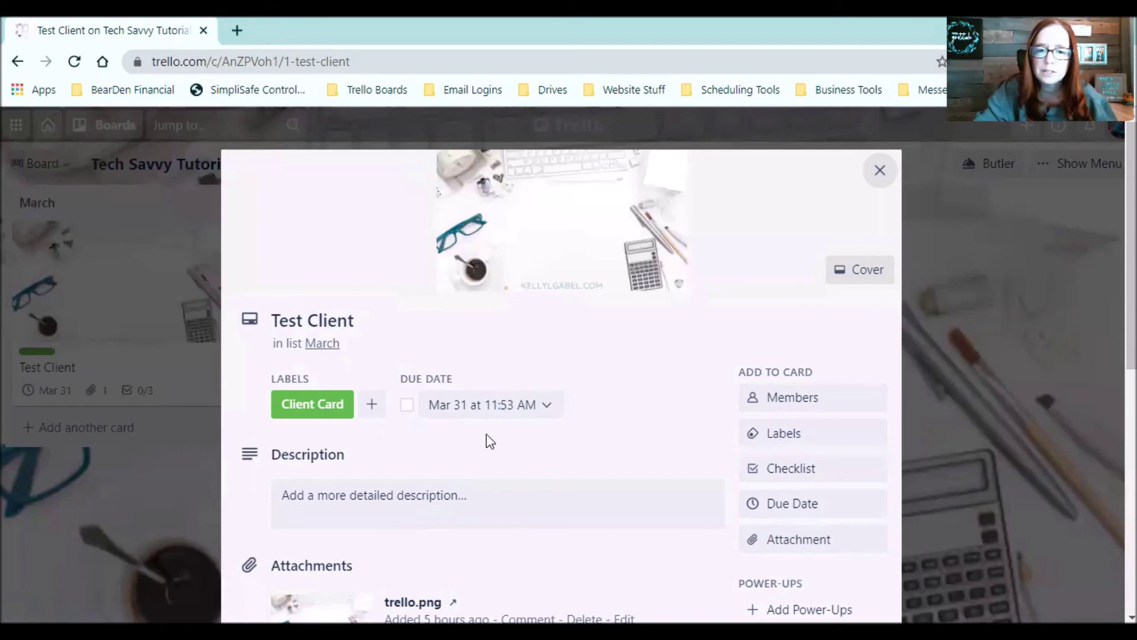
Set the March Test Client card's due date to 3/3/2021 at 12:10 PM, mark it complete and return to the board.
{"action": "left_click", "coordinate": [461, 410]}
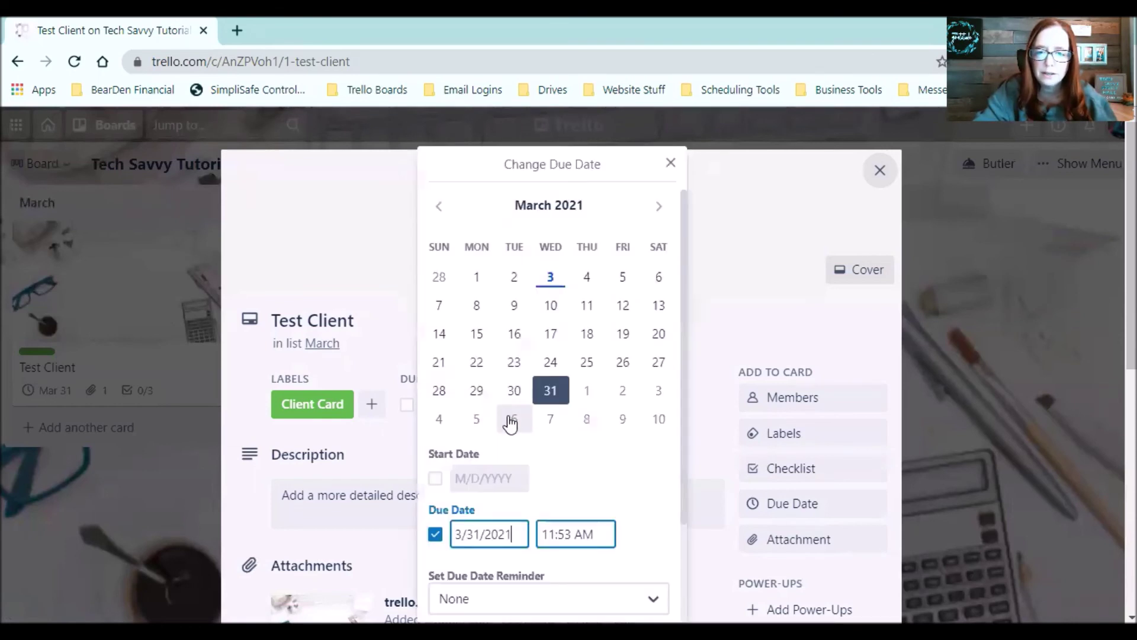
{"action": "left_click", "coordinate": [476, 533]}
{"action": "key", "text": "Delete"}
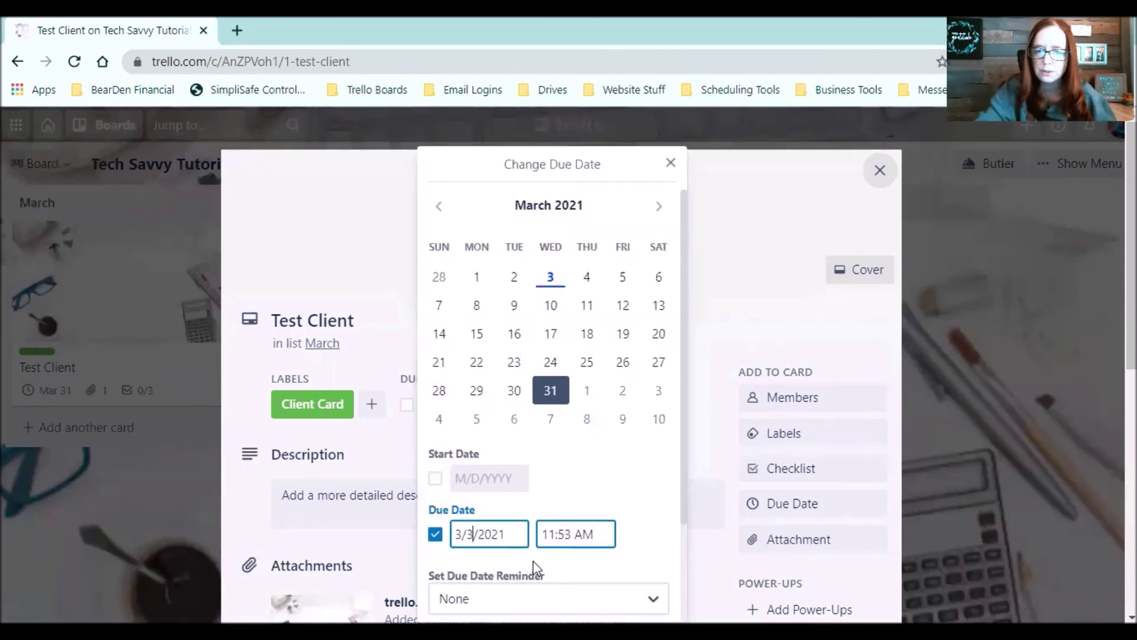
{"action": "type", "text": "2:10 P"}
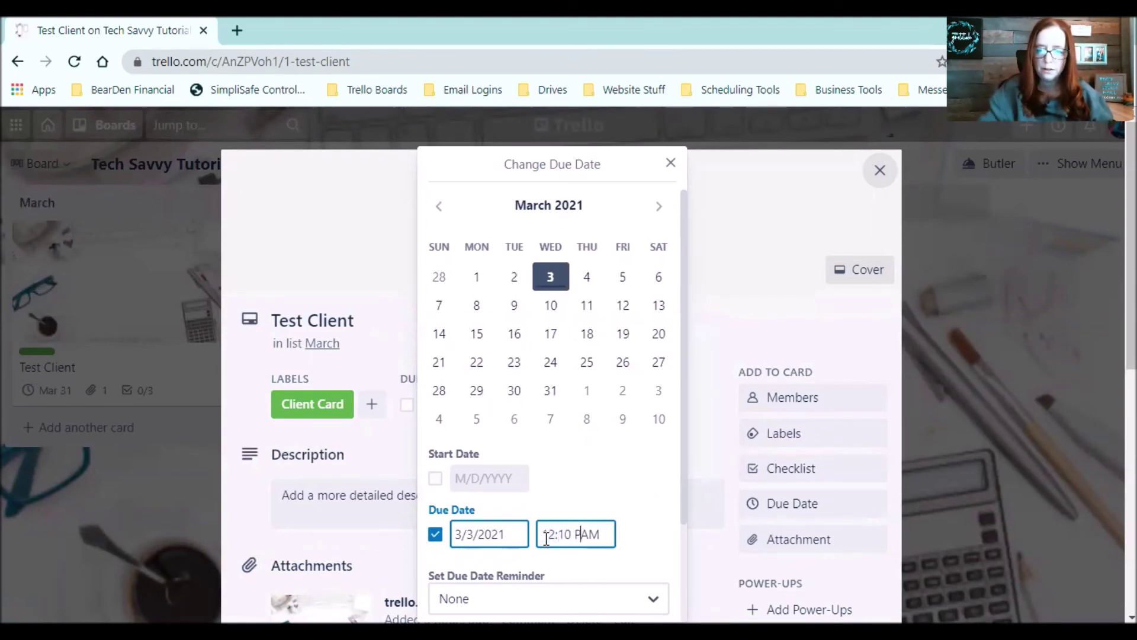
{"action": "scroll", "coordinate": [546, 537], "scroll_direction": "down", "scroll_amount": 2}
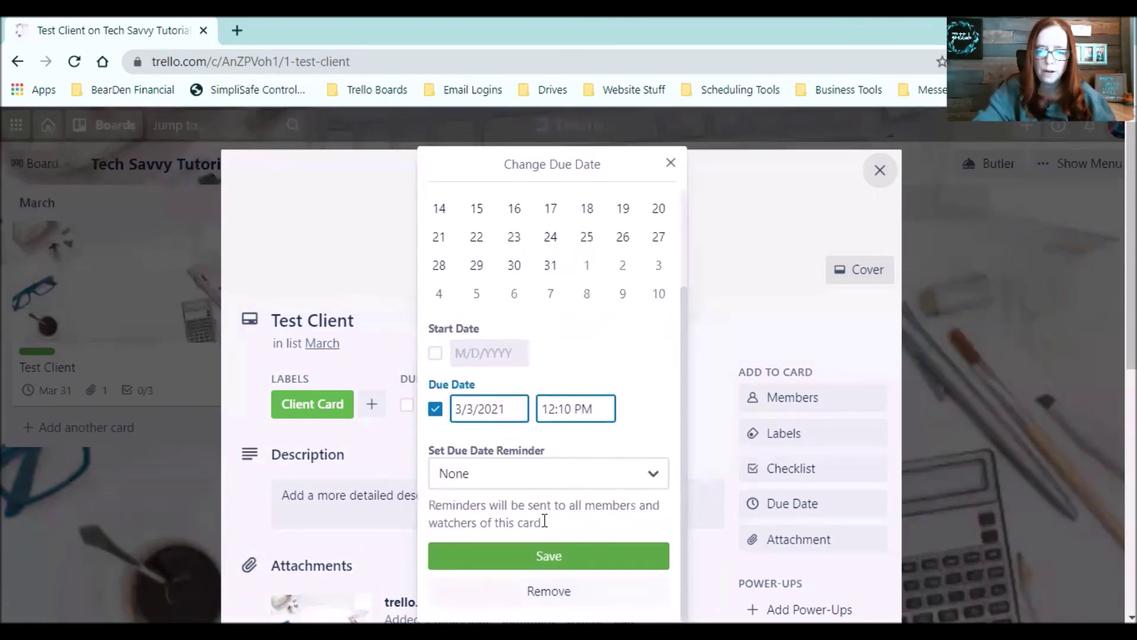
{"action": "left_click", "coordinate": [549, 556]}
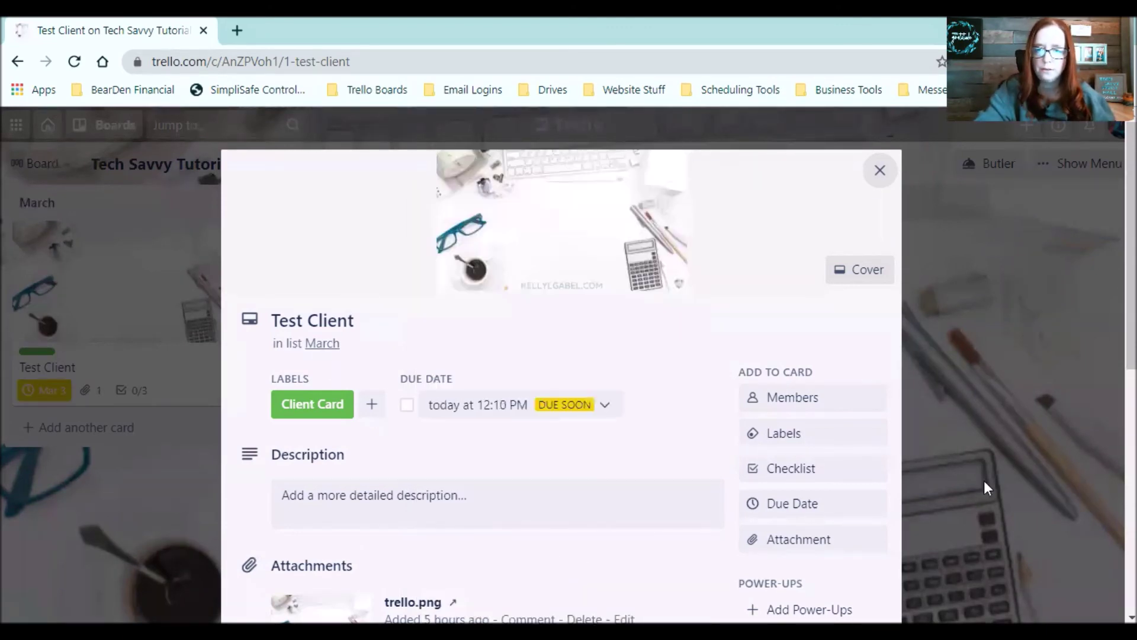
{"action": "left_click", "coordinate": [997, 462]}
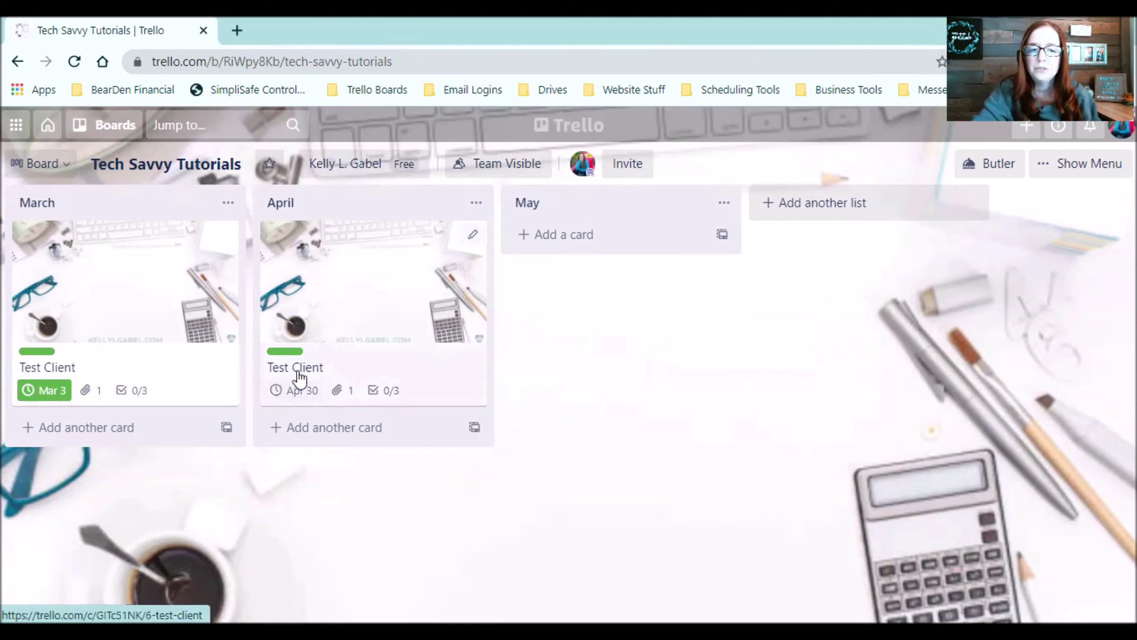
Examine the completed March Test Client card's due date status, attachment and Test Checklist items, and close the card.
{"action": "left_click", "coordinate": [102, 298]}
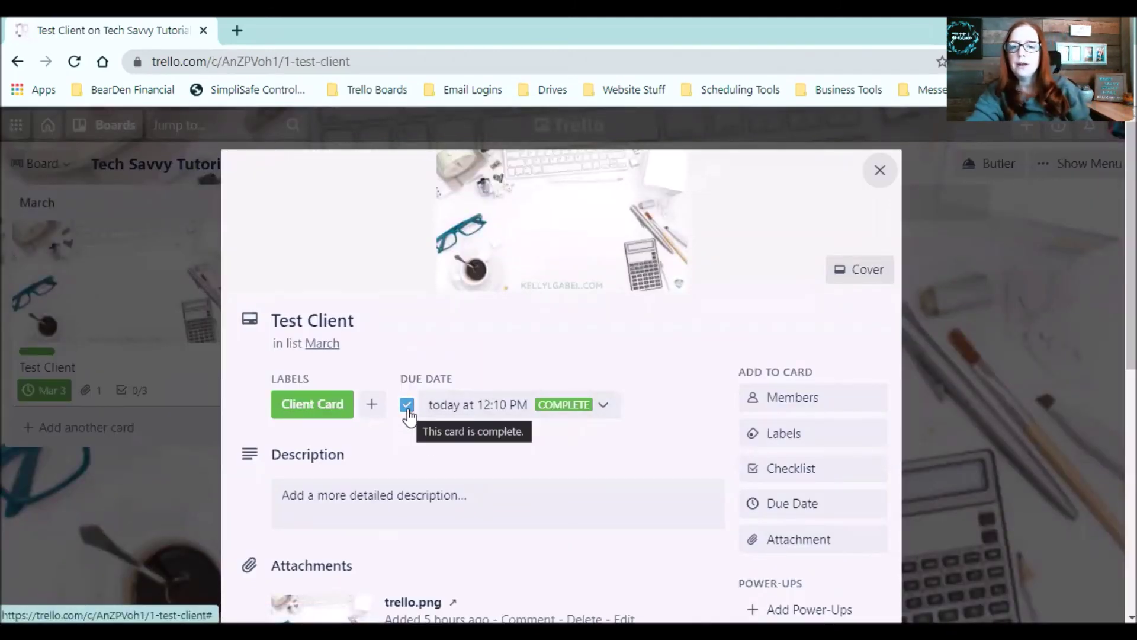
{"action": "scroll", "coordinate": [499, 420], "scroll_direction": "down", "scroll_amount": 4}
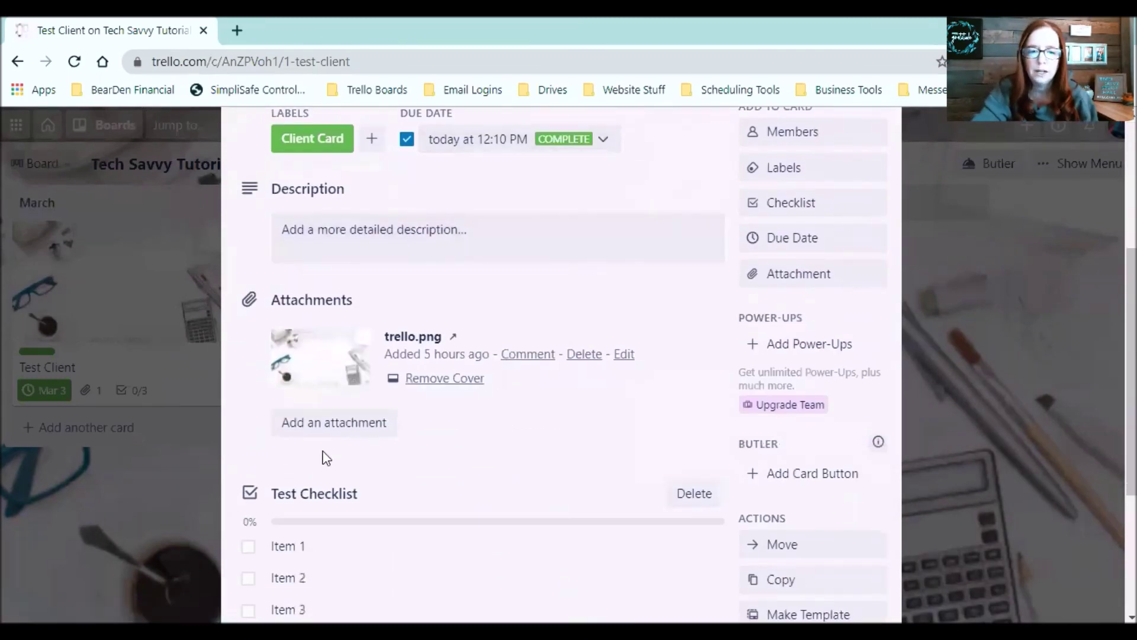
{"action": "scroll", "coordinate": [325, 459], "scroll_direction": "down", "scroll_amount": 1}
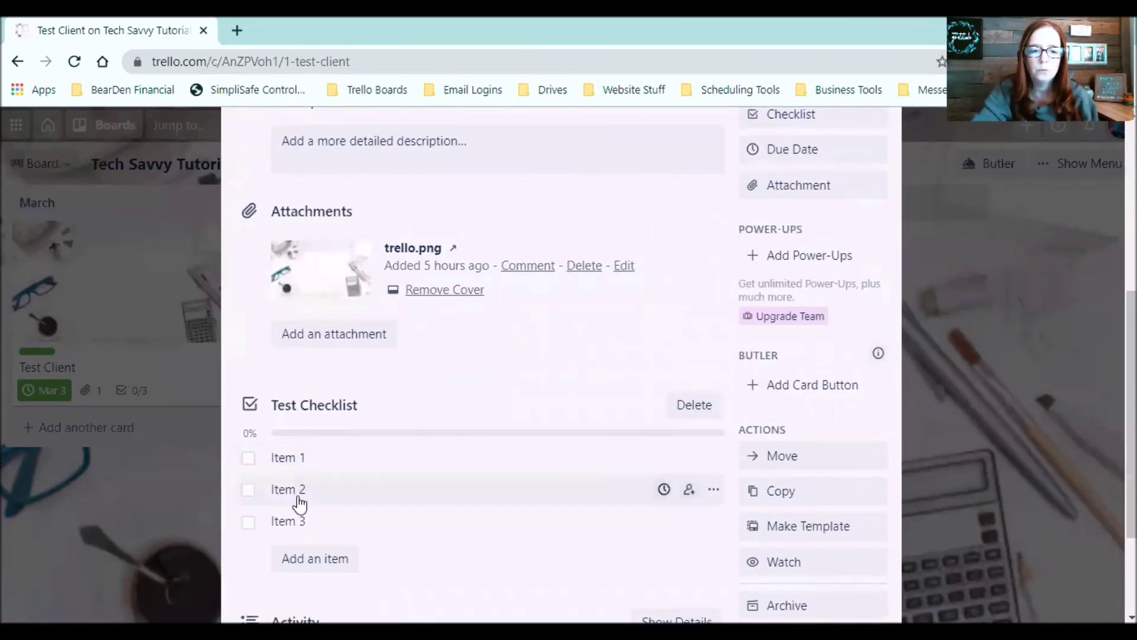
{"action": "scroll", "coordinate": [314, 509], "scroll_direction": "down", "scroll_amount": 2}
{"action": "scroll", "coordinate": [555, 460], "scroll_direction": "up", "scroll_amount": 3}
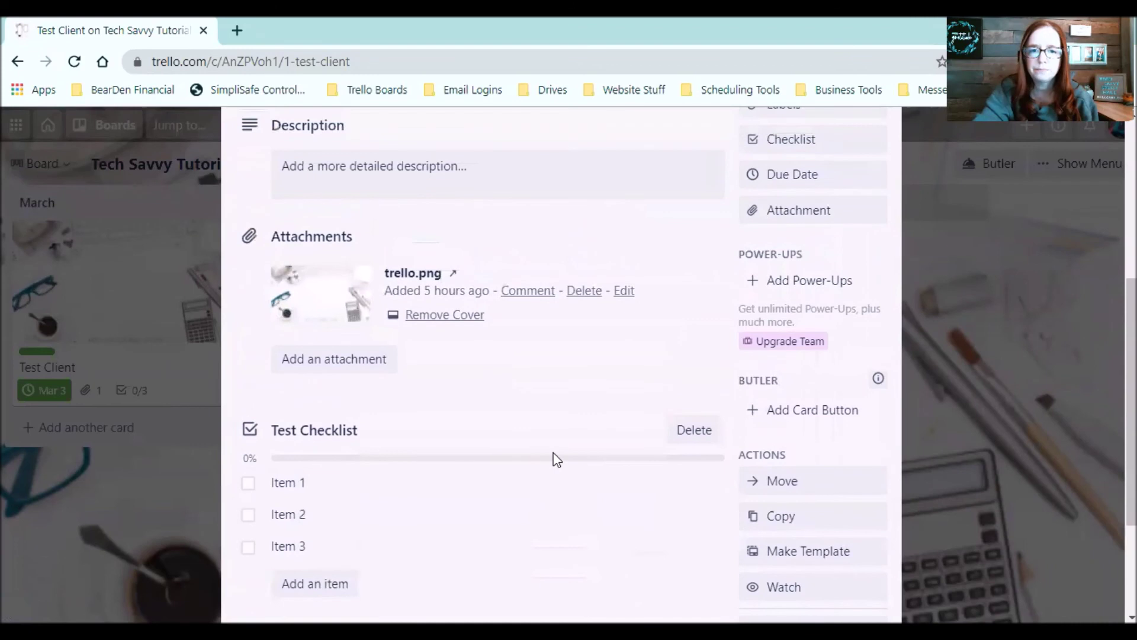
{"action": "left_click", "coordinate": [971, 284]}
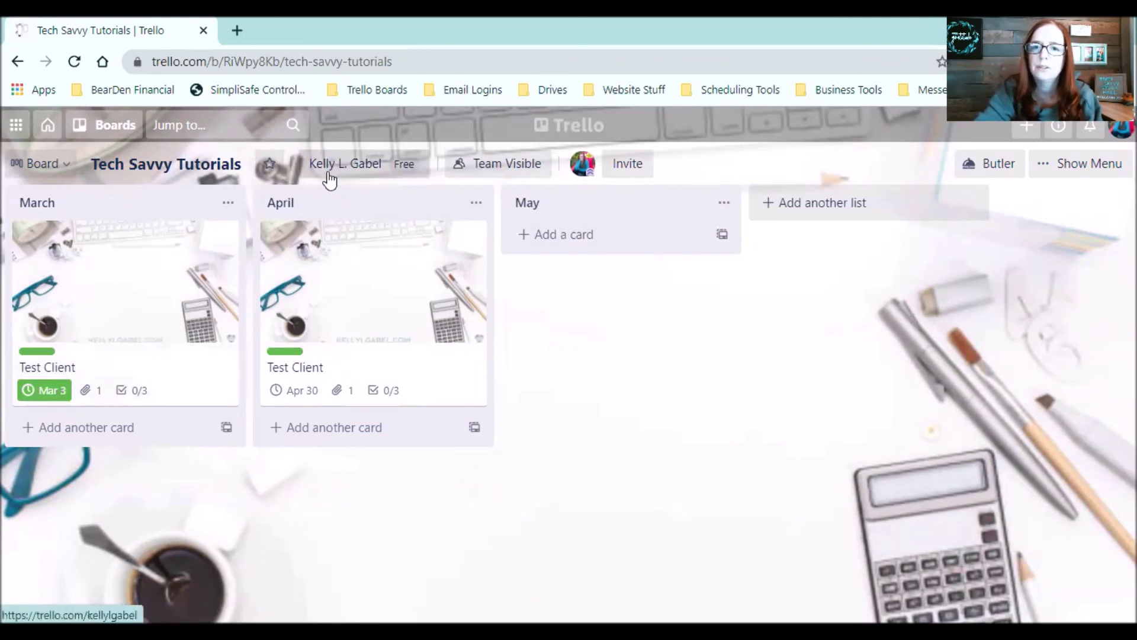
Inspect the copied Test Client card in April for its label, due date, attachment and Test Checklist, and close it.
{"action": "left_click", "coordinate": [359, 262]}
{"action": "left_click", "coordinate": [358, 261]}
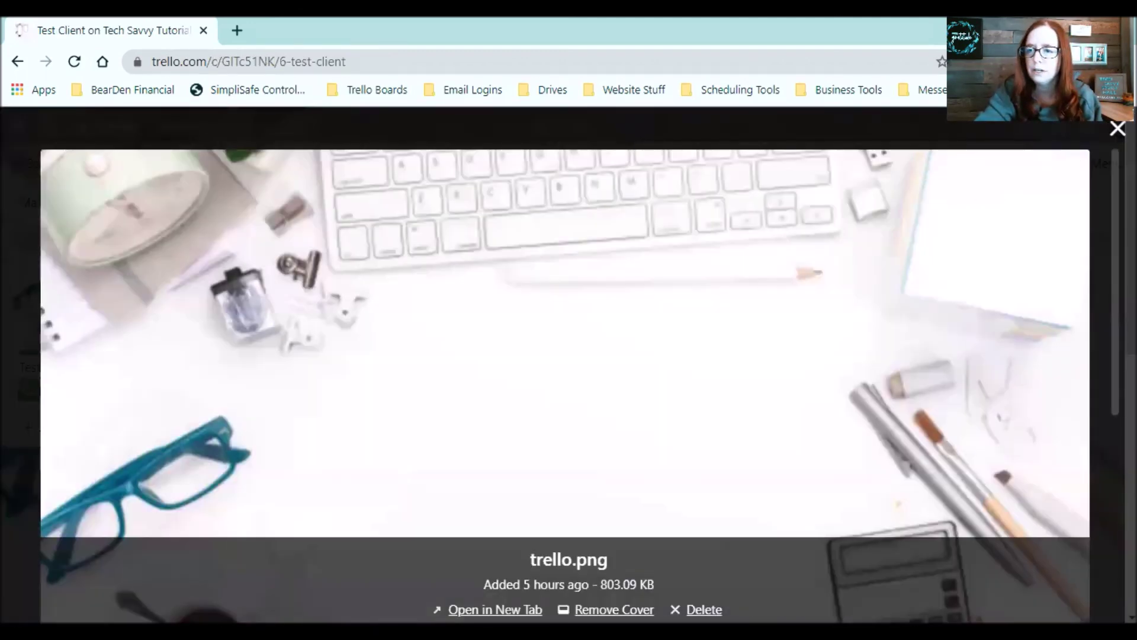
{"action": "left_click", "coordinate": [573, 510]}
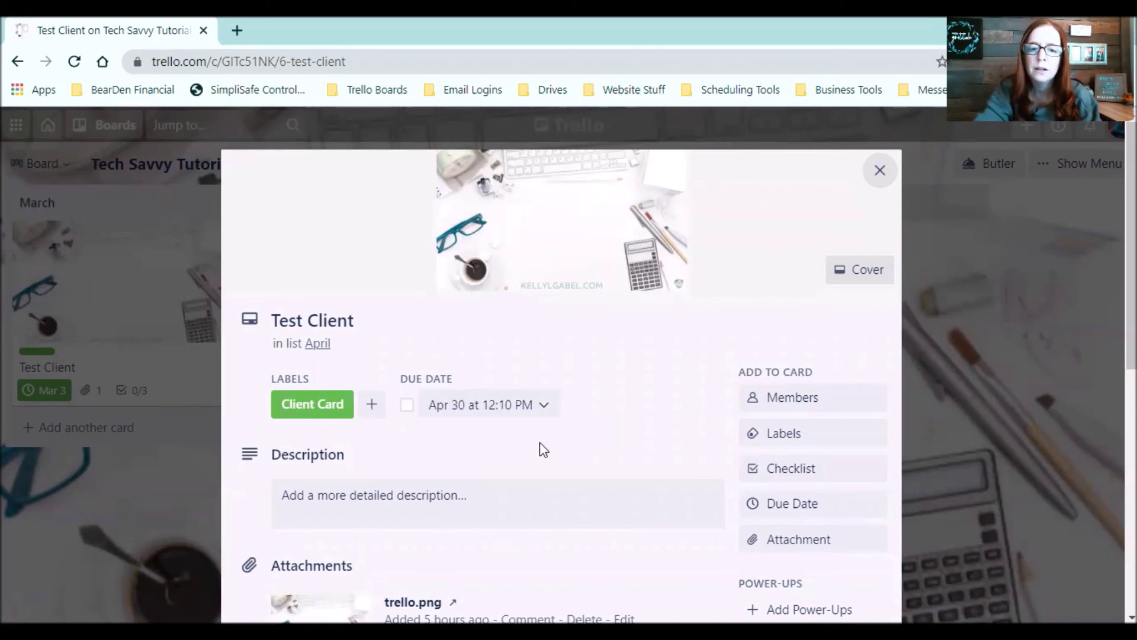
{"action": "scroll", "coordinate": [559, 439], "scroll_direction": "down", "scroll_amount": 3}
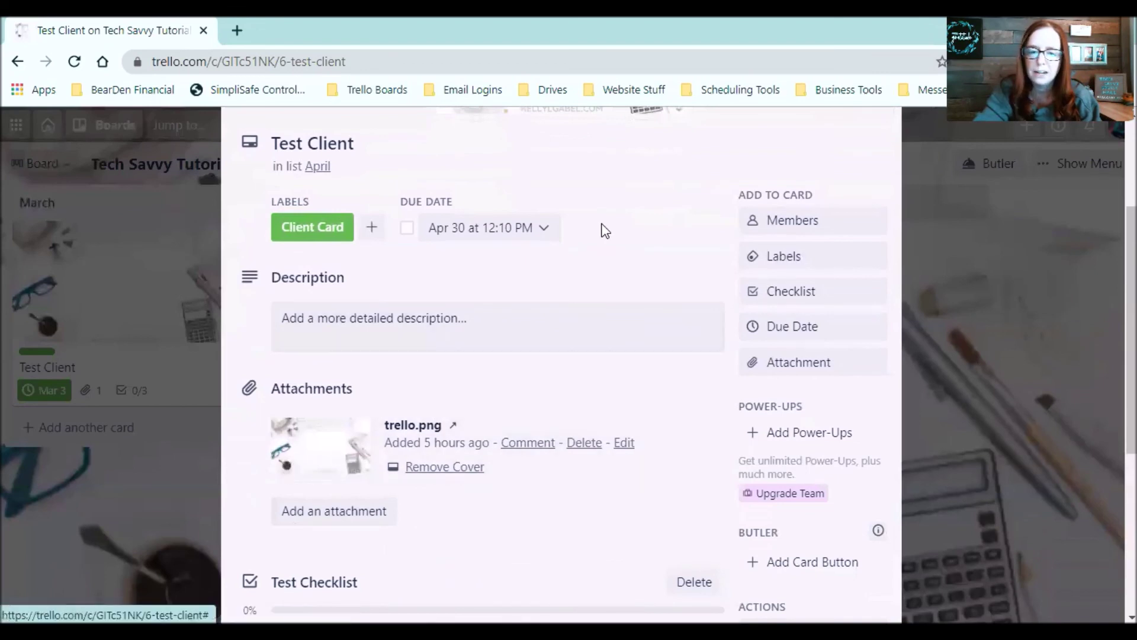
{"action": "scroll", "coordinate": [601, 237], "scroll_direction": "down", "scroll_amount": 4}
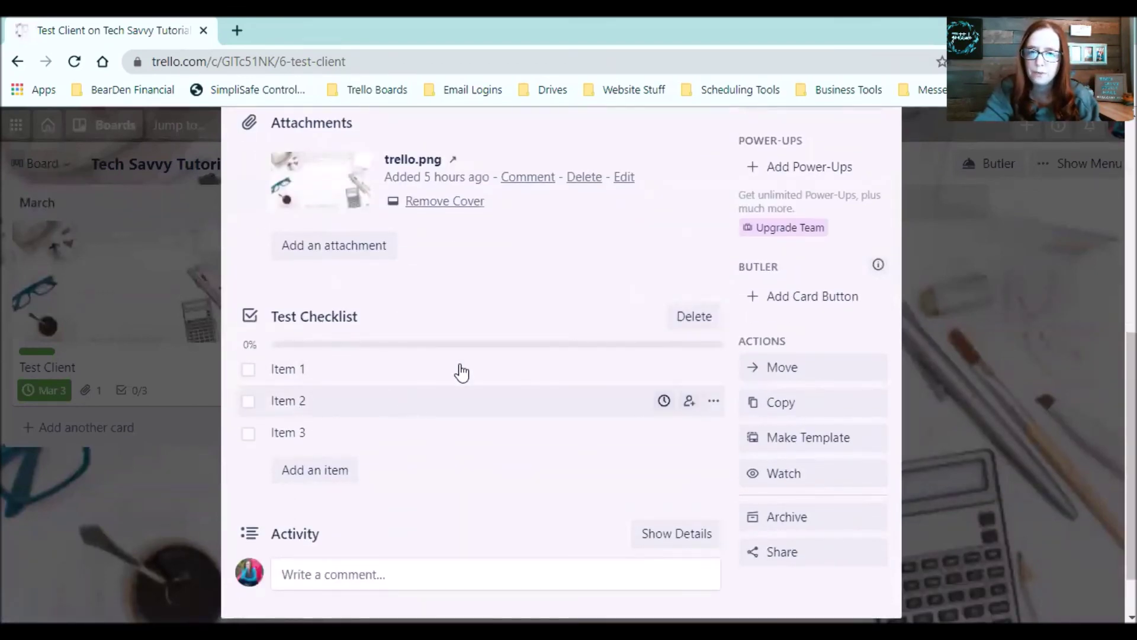
{"action": "scroll", "coordinate": [593, 332], "scroll_direction": "up", "scroll_amount": 8}
{"action": "left_click", "coordinate": [884, 174]}
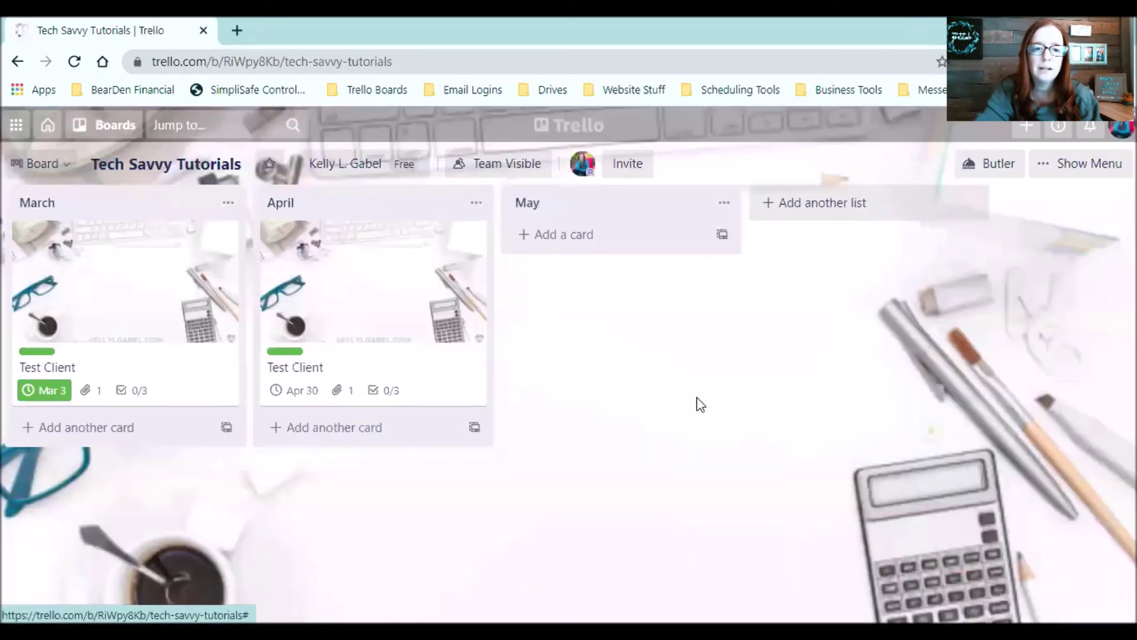